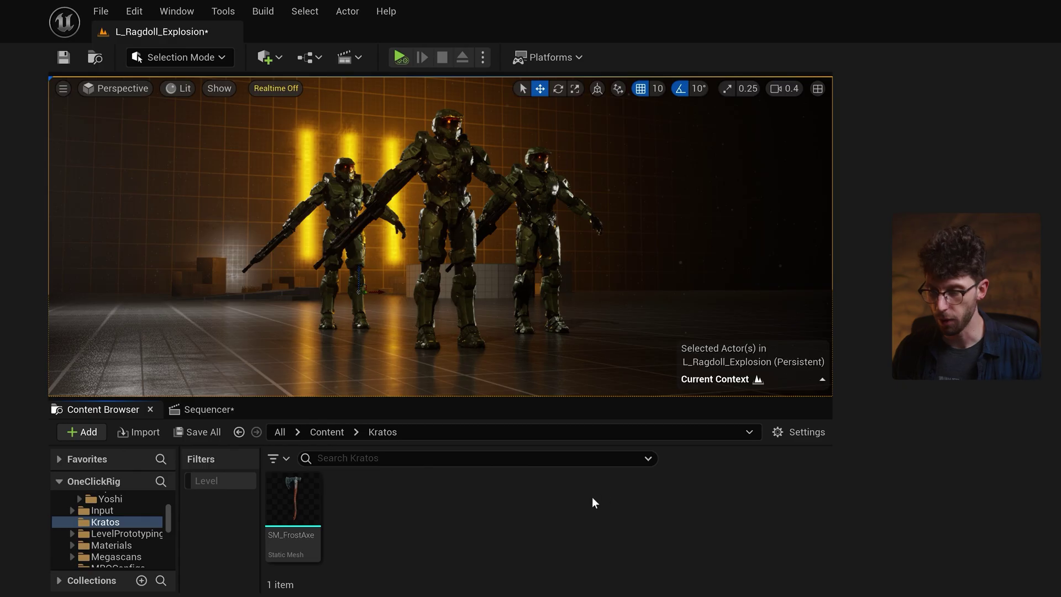
# Import Kratos.fbx from its source folder into the Kratos content folder as a skeletal mesh, keeping the default import options.
pyautogui.hotkey('alt', 'Tab')
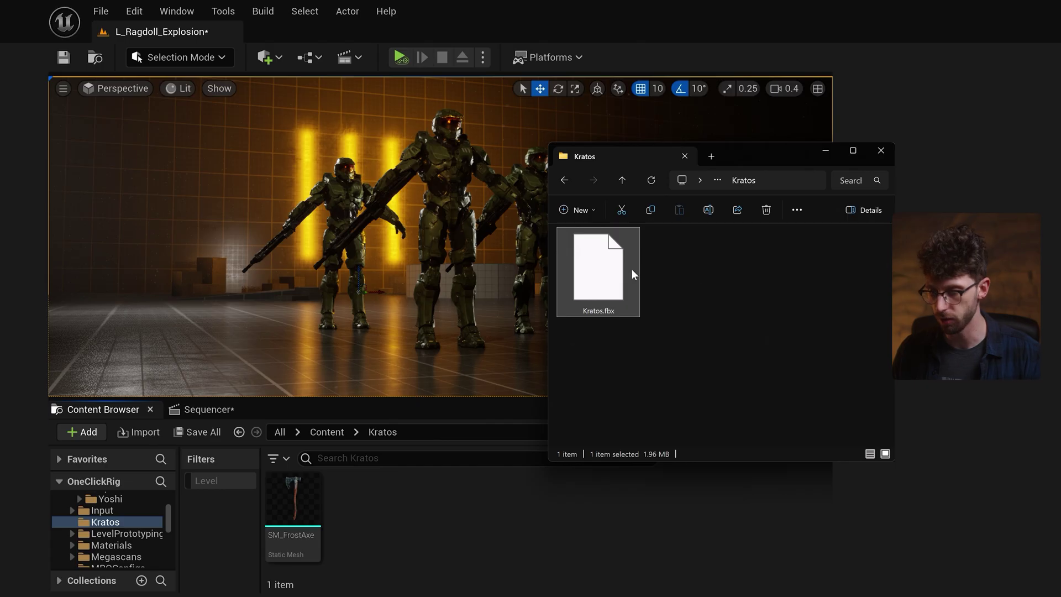
pyautogui.moveTo(693, 346); pyautogui.dragTo(550, 209)
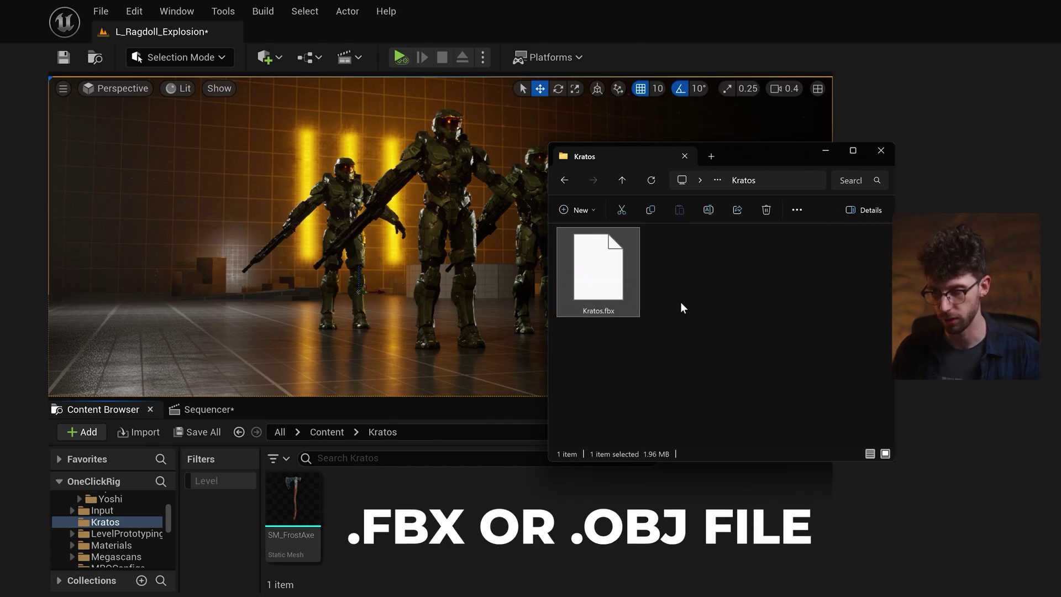
pyautogui.click(681, 301)
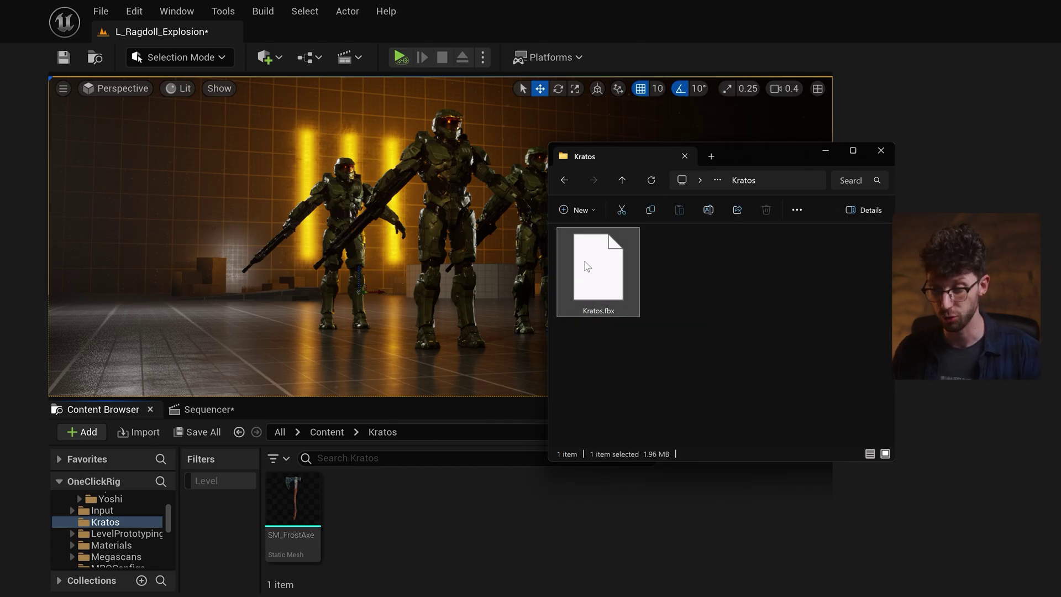
pyautogui.moveTo(587, 266); pyautogui.dragTo(515, 486)
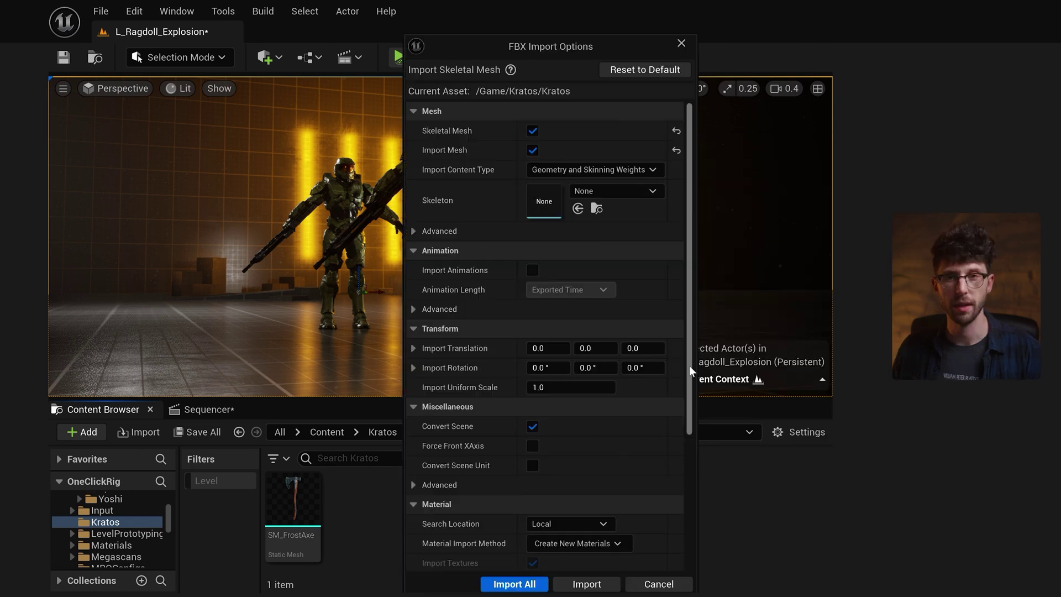
pyautogui.click(539, 587)
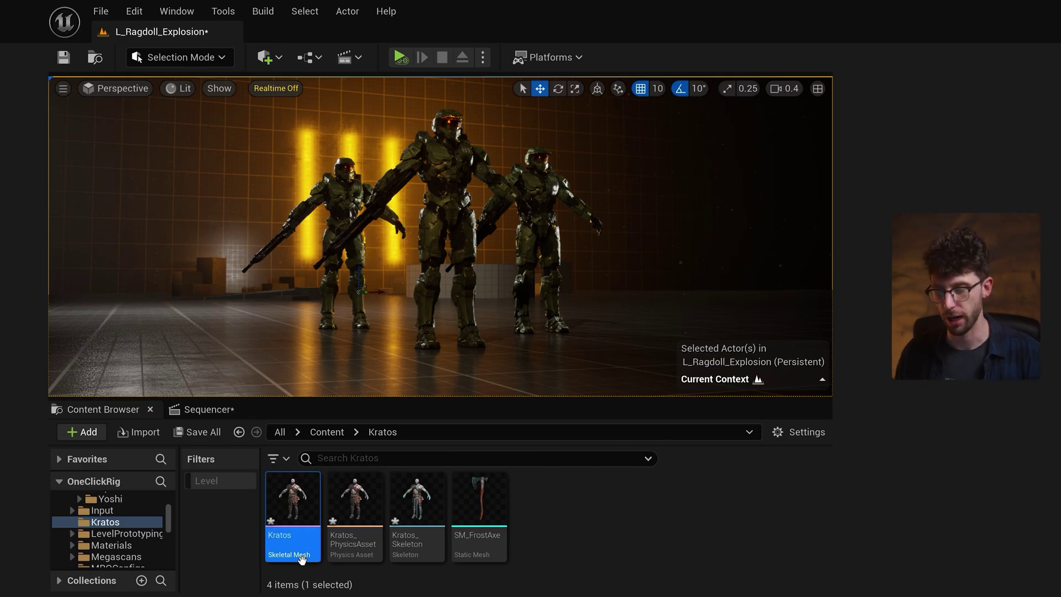
# Open the imported Kratos skeletal mesh and examine the character, its material slots and its bone hierarchy.
pyautogui.doubleClick(302, 560)
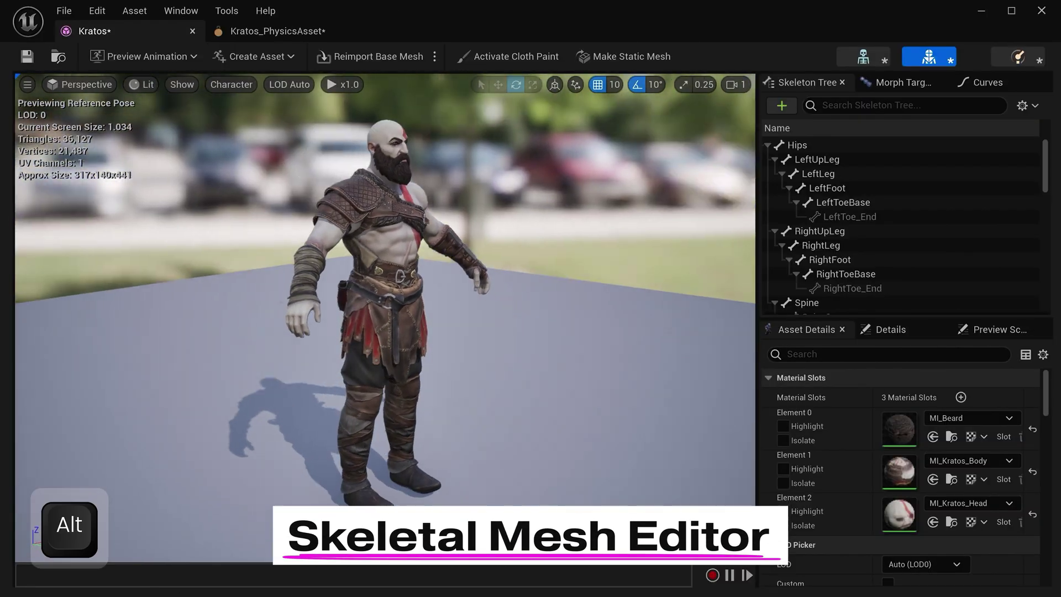
pyautogui.keyDown('alt'); pyautogui.moveTo(475, 332); pyautogui.dragTo(293, 344); pyautogui.keyUp('alt')
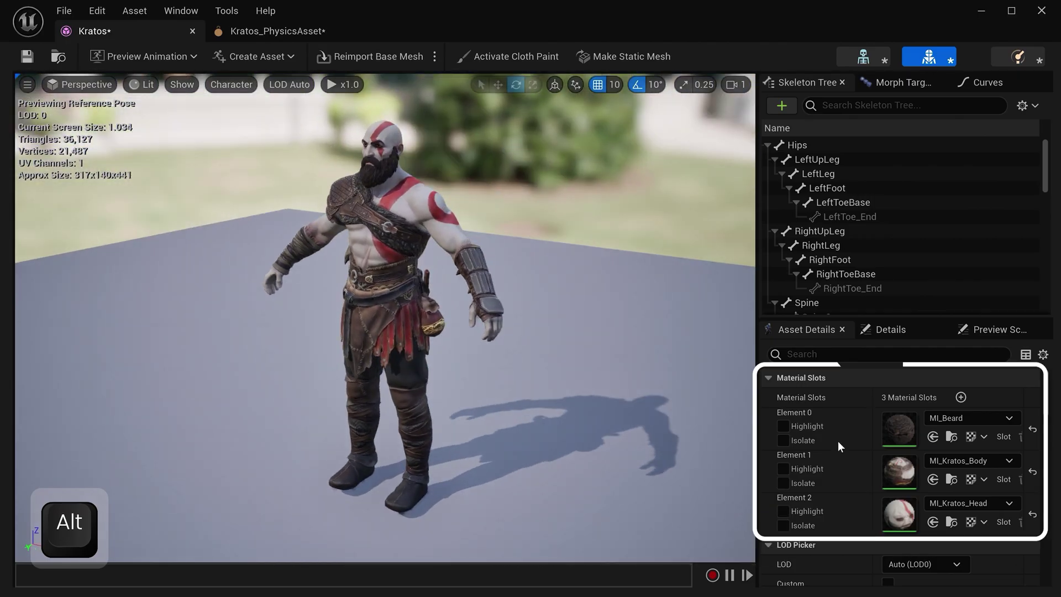
pyautogui.click(817, 148)
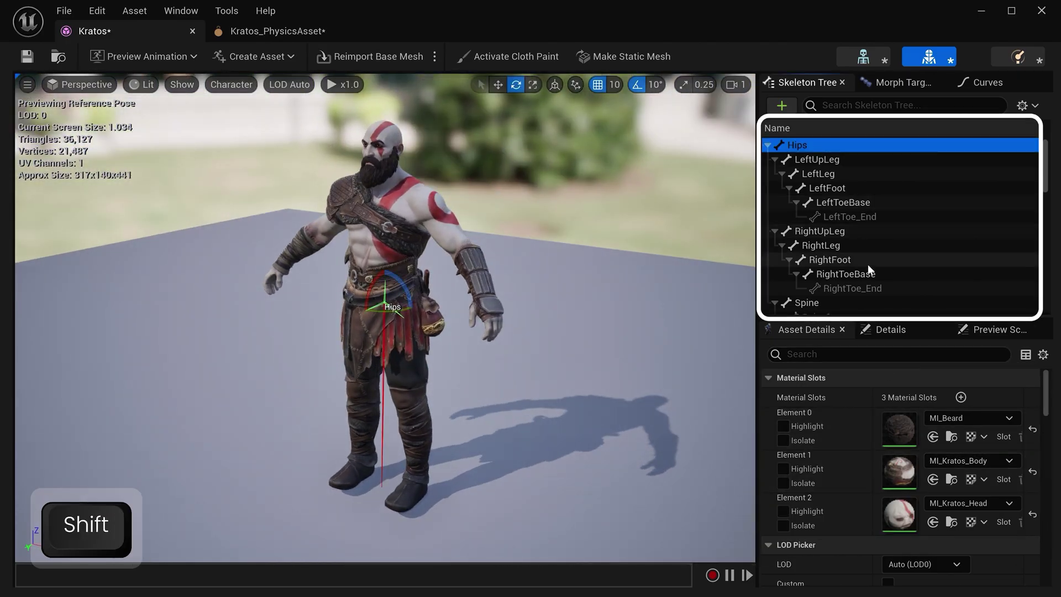
pyautogui.keyDown('shift'); pyautogui.click(868, 262); pyautogui.keyUp('shift')
pyautogui.scroll(-10, 952, 225)
# Display the skeleton's bones over the Kratos mesh in the preview.
pyautogui.click(231, 84)
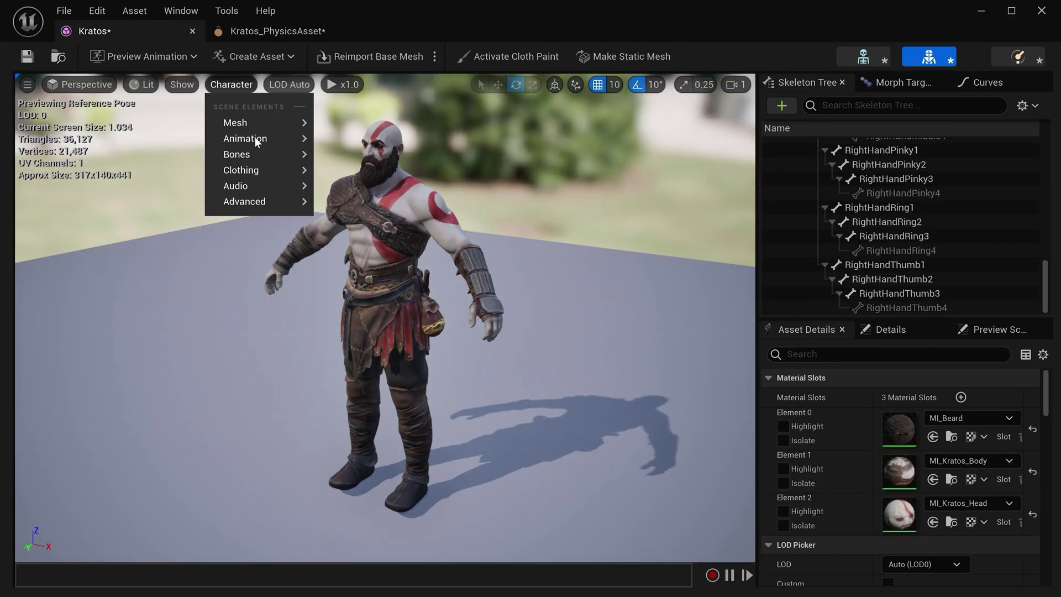
pyautogui.moveTo(262, 157)
pyautogui.click(364, 280)
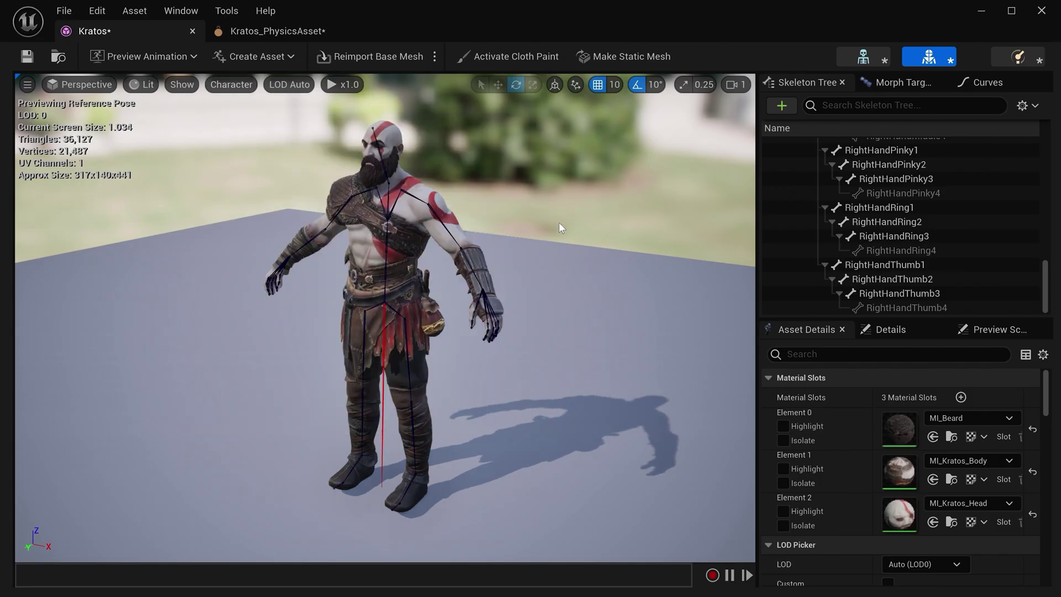
pyautogui.click(414, 197)
pyautogui.moveTo(388, 219); pyautogui.dragTo(469, 221)
pyautogui.click(522, 219)
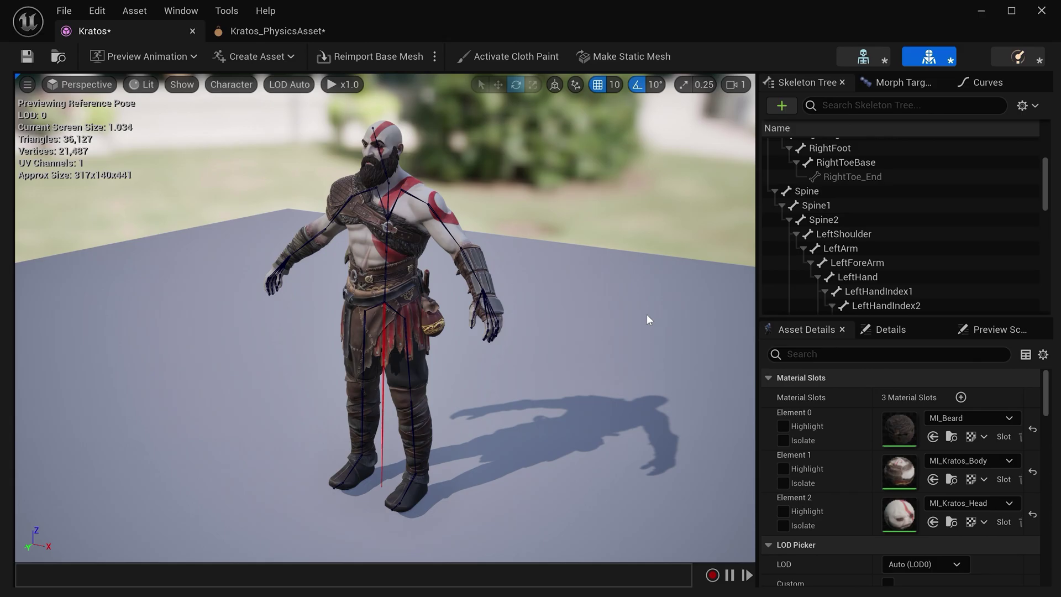
# Open the Kratos physics asset and set the simulation body drawing to None.
pyautogui.click(1019, 60)
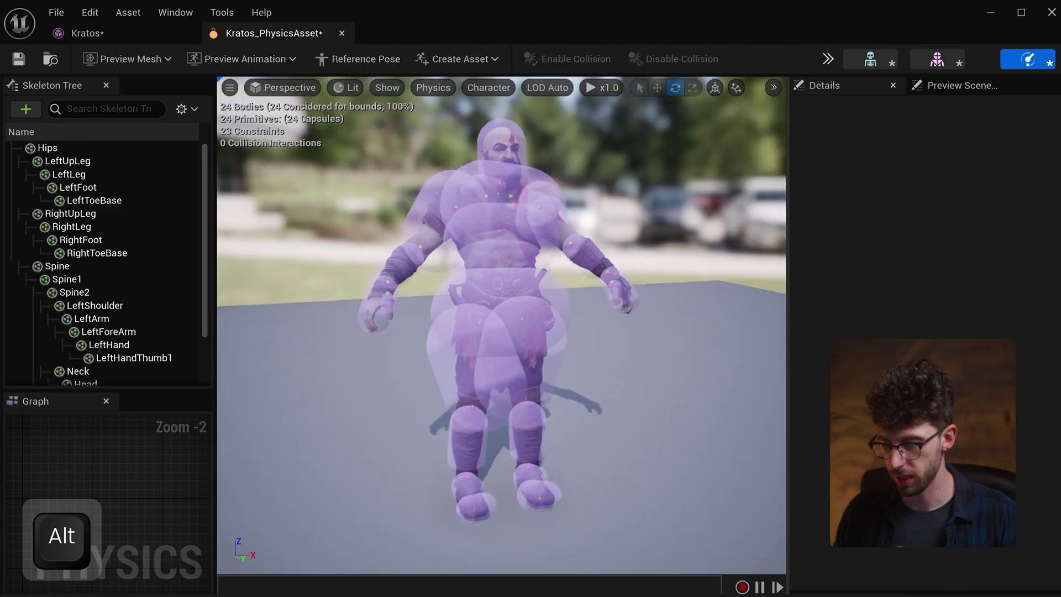
pyautogui.keyDown('alt'); pyautogui.moveTo(637, 228); pyautogui.dragTo(506, 230); pyautogui.keyUp('alt')
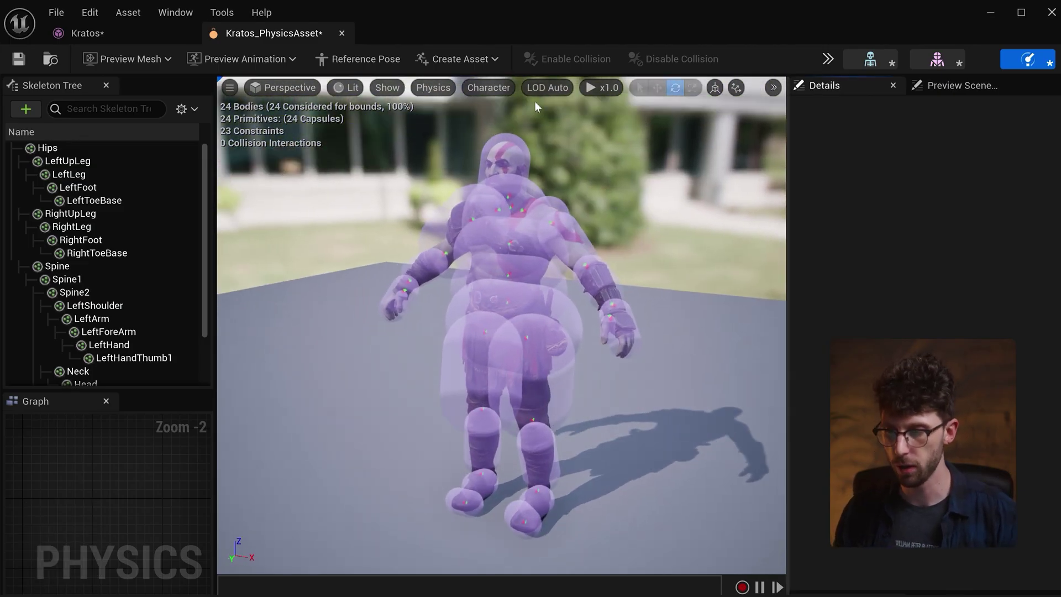
pyautogui.click(504, 88)
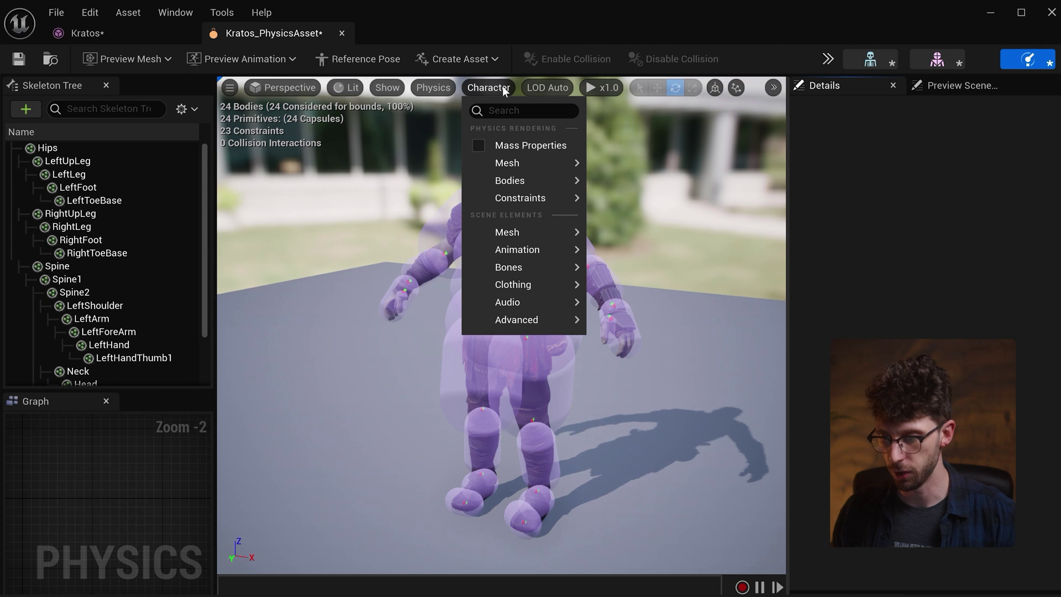
pyautogui.moveTo(558, 185)
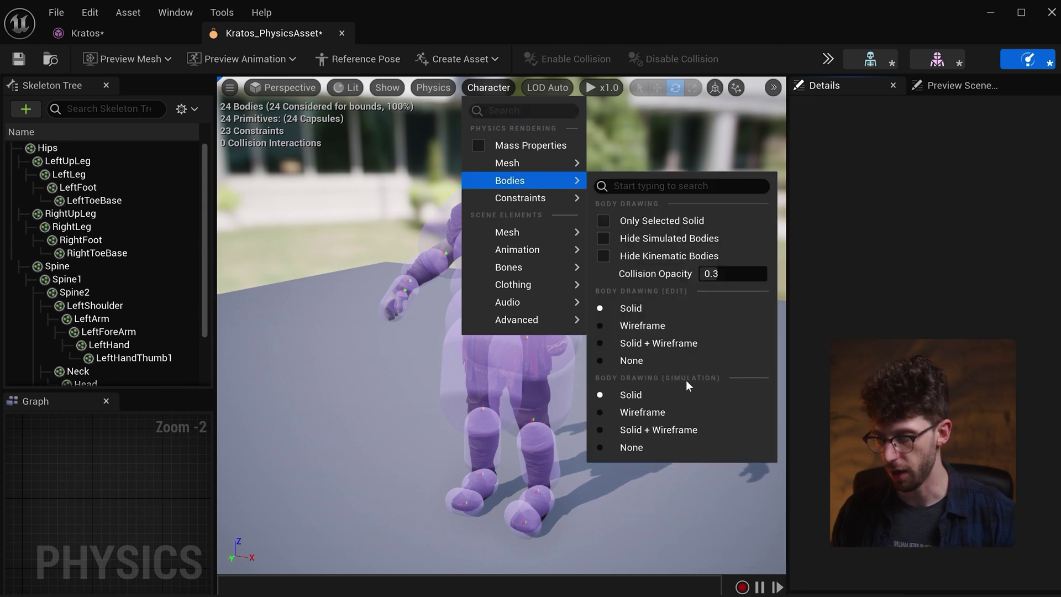
pyautogui.click(665, 447)
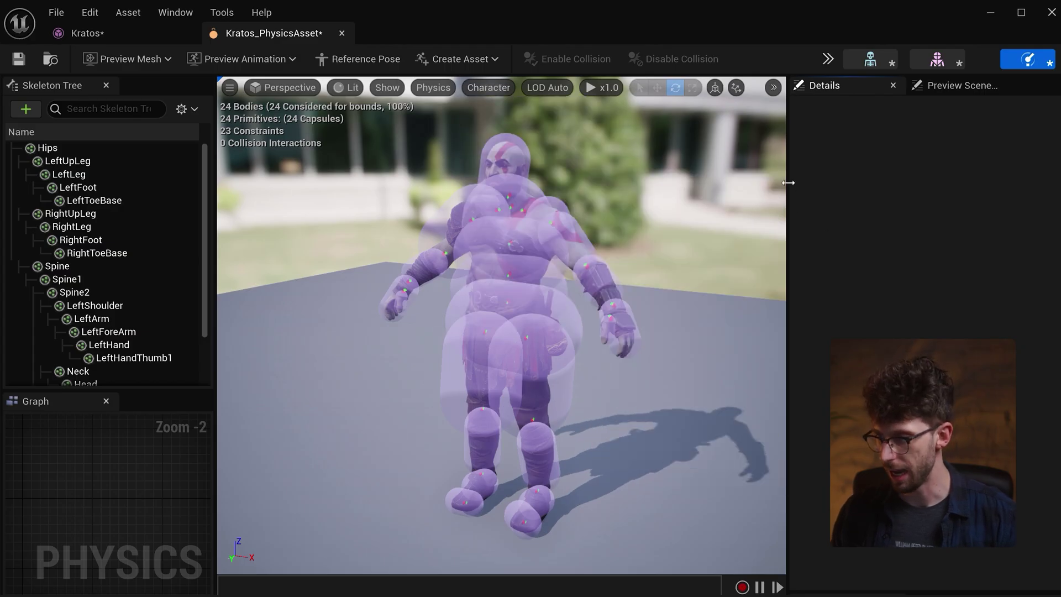
# Run the physics simulation to preview how the Kratos ragdoll falls, and end the preview.
pyautogui.click(827, 60)
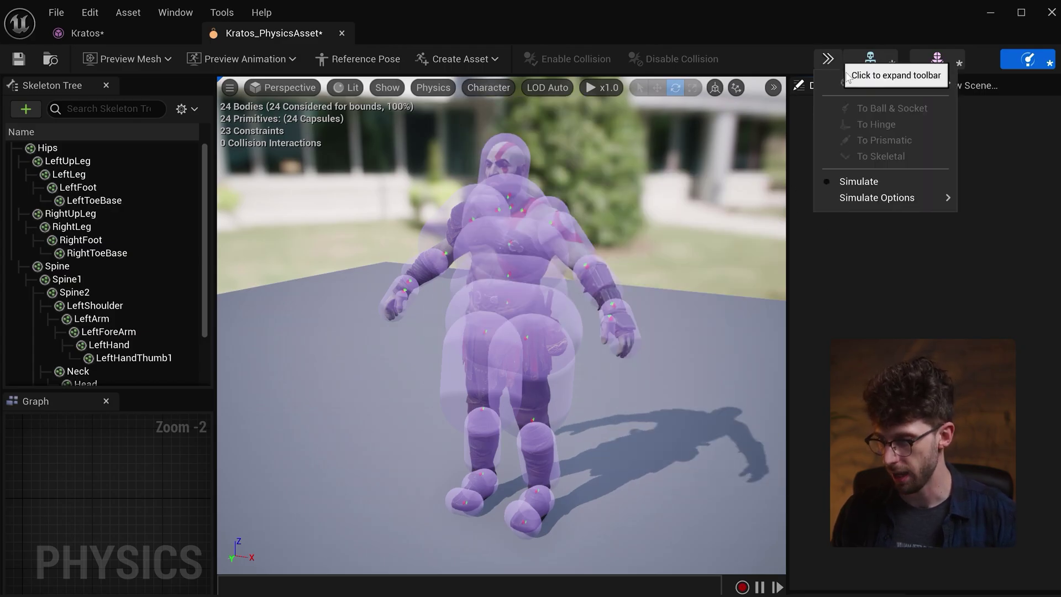
pyautogui.click(862, 181)
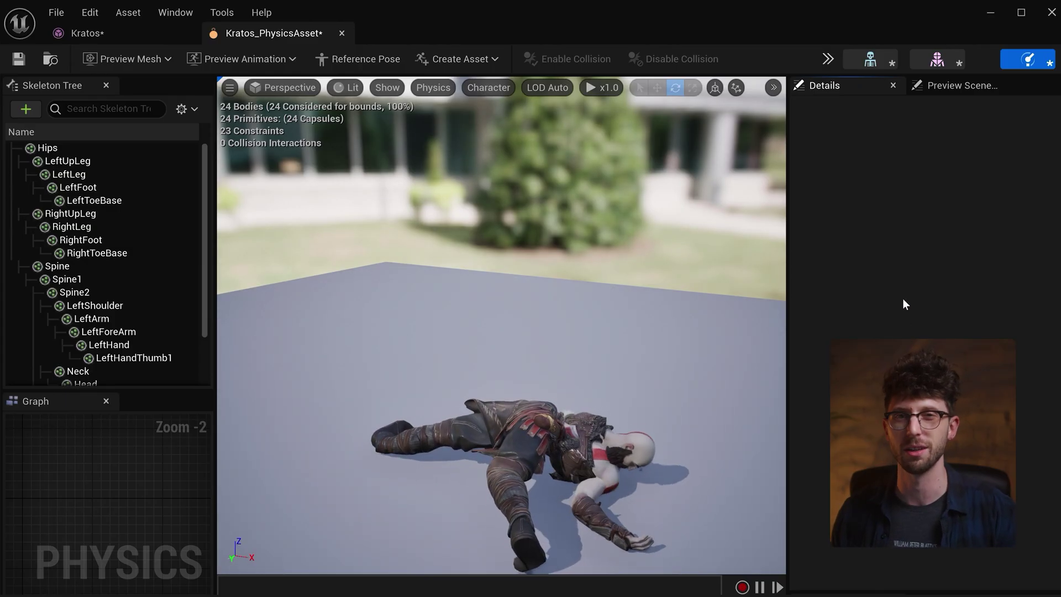
pyautogui.click(827, 59)
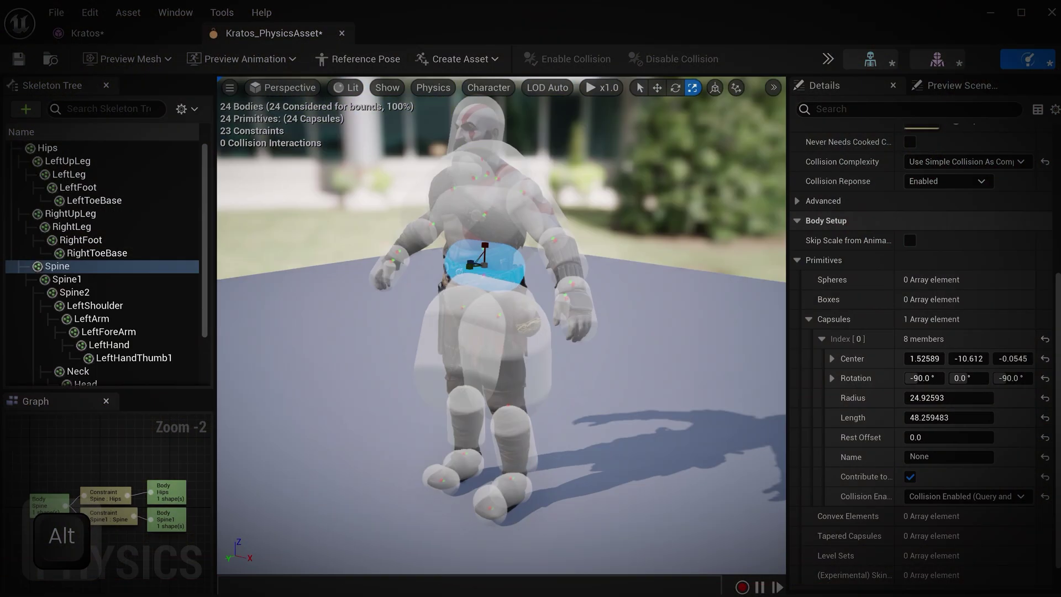
# Adjust the collision capsules on the leg bodies LeftLeg, RightUpLeg and RightLeg, entering 0 for the rotation.
pyautogui.click(69, 175)
pyautogui.press('Return')
pyautogui.click(70, 214)
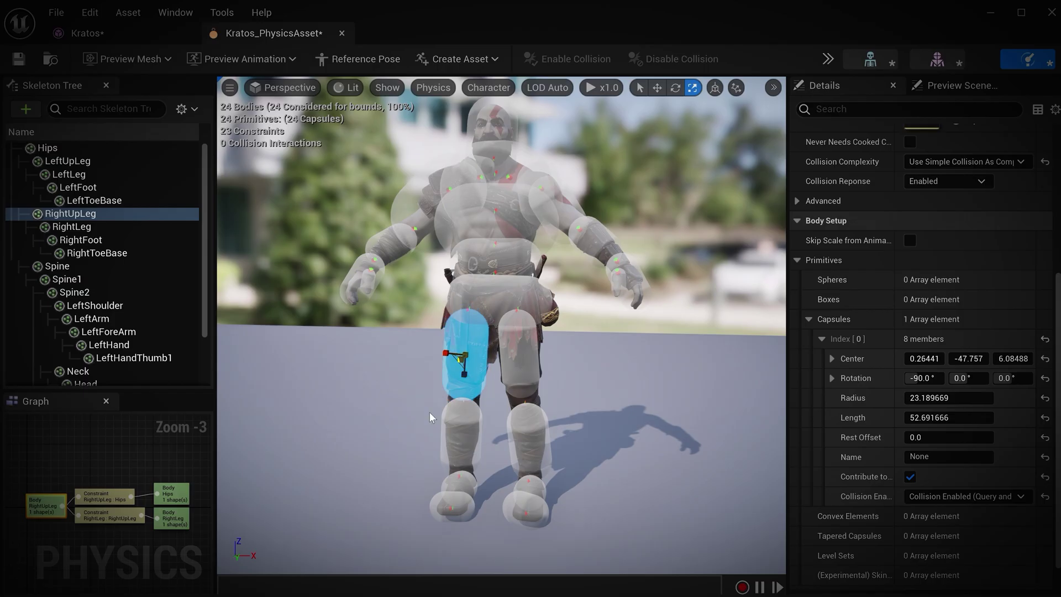
pyautogui.click(71, 226)
pyautogui.write('0')
pyautogui.press('Return')
# Adjust the upper-body collision capsules, setting the Spine2 capsule's radius to 20.
pyautogui.click(437, 213)
pyautogui.click(556, 216)
pyautogui.click(924, 378)
pyautogui.click(498, 193)
pyautogui.click(937, 397)
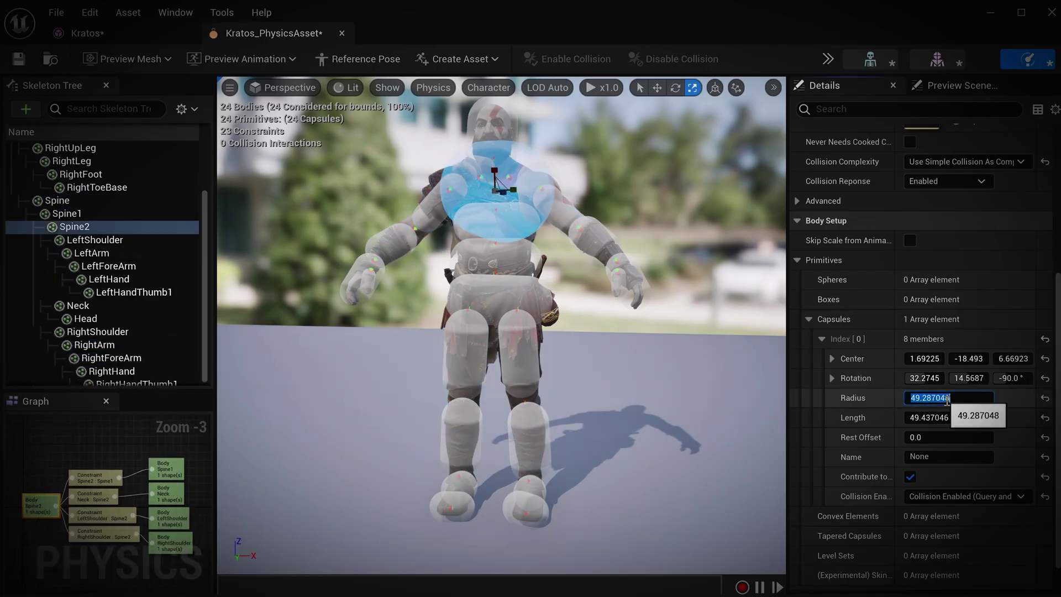
pyautogui.write('20')
pyautogui.press('Return')
pyautogui.keyDown('alt'); pyautogui.moveTo(635, 332); pyautogui.dragTo(646, 387); pyautogui.keyUp('alt')
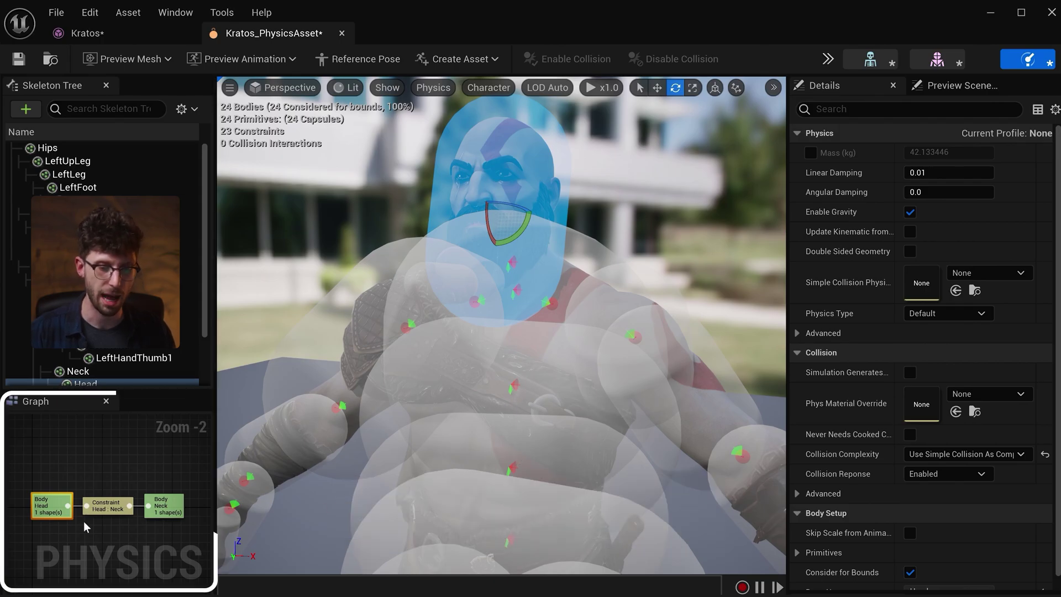
# Select the constraint between the Head and Neck bodies and frame it closely in the viewport.
pyautogui.click(108, 507)
pyautogui.click(166, 504)
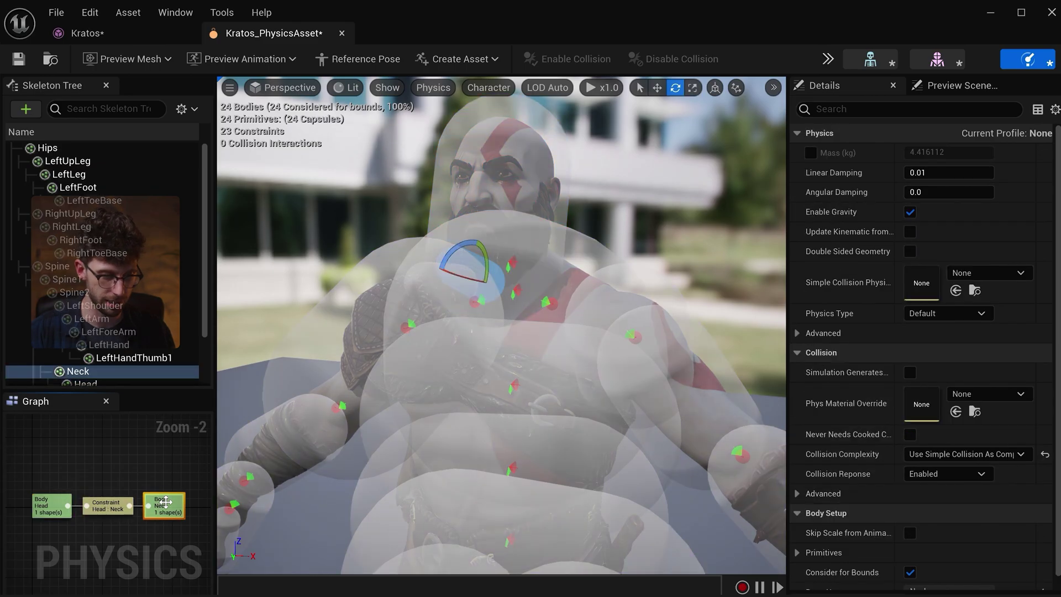
pyautogui.click(95, 504)
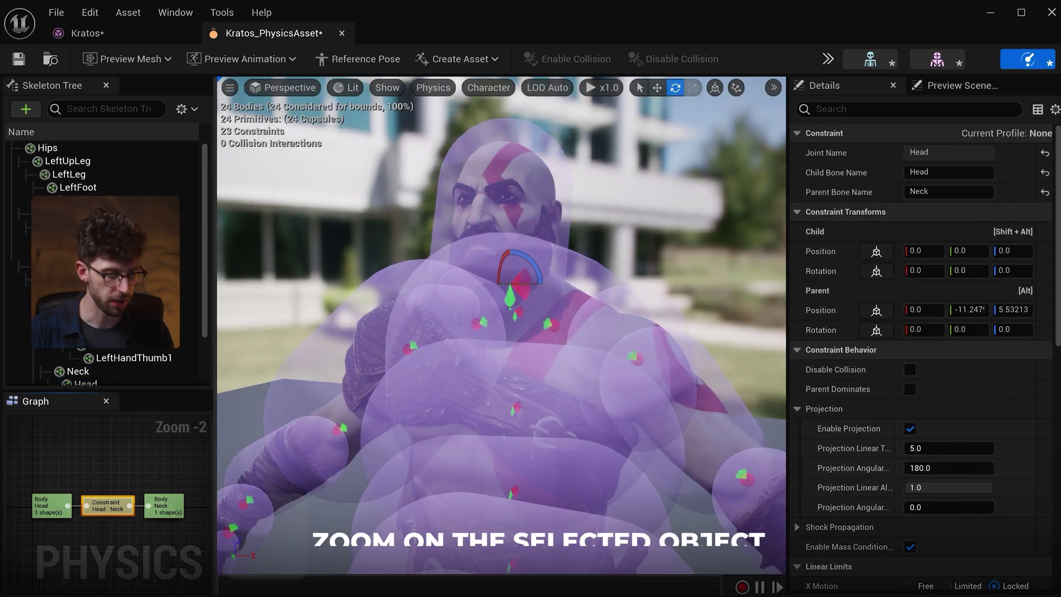
pyautogui.press('f')
pyautogui.scroll(-6, 502, 326)
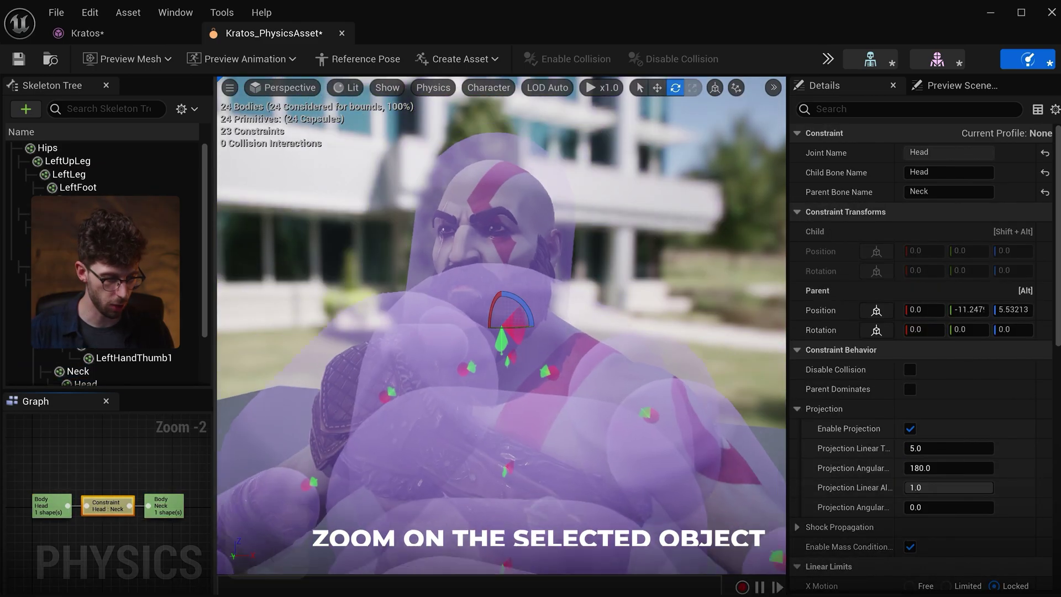
pyautogui.keyDown('alt'); pyautogui.moveTo(502, 326); pyautogui.dragTo(398, 354); pyautogui.keyUp('alt')
pyautogui.scroll(4, 502, 326)
pyautogui.keyDown('alt'); pyautogui.moveTo(580, 345); pyautogui.dragTo(668, 294); pyautogui.keyUp('alt')
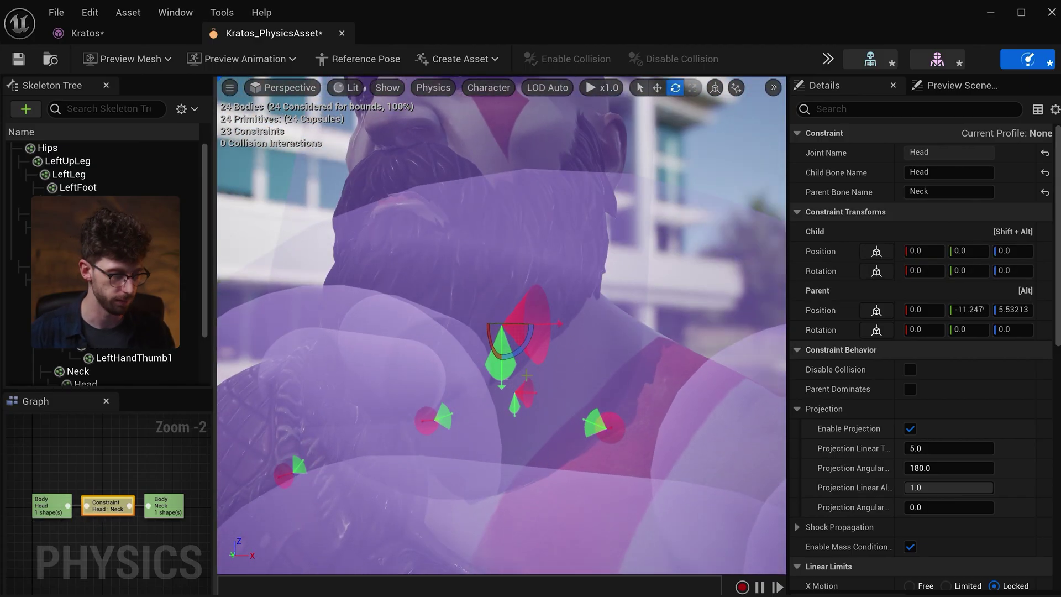
# Set the Head–Neck constraint's angular limits to 51 for Swing 1 and about 34.2 for Twist.
pyautogui.scroll(-5, 877, 414)
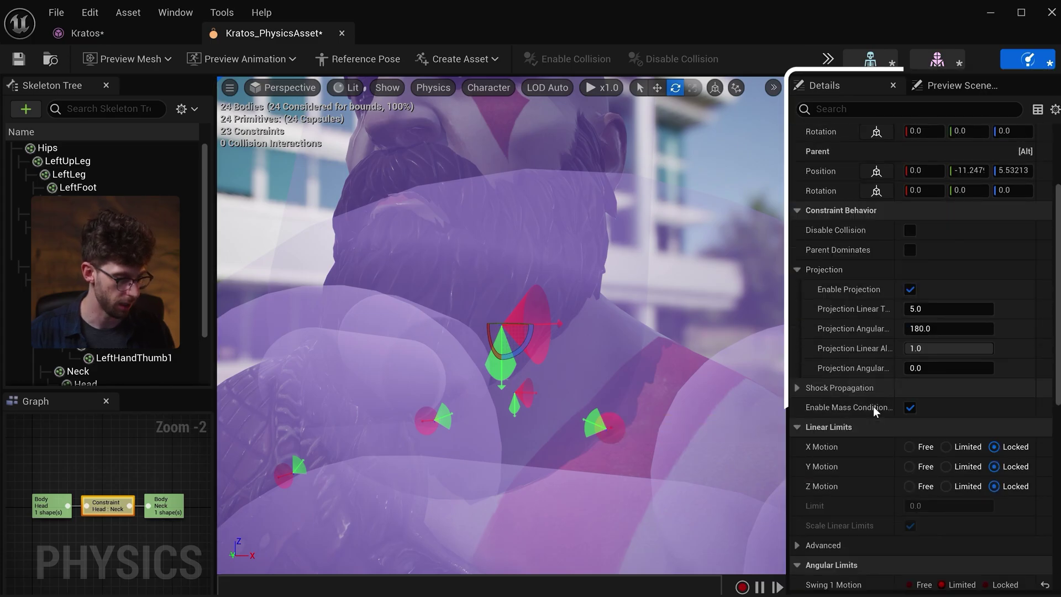
pyautogui.scroll(-7, 873, 408)
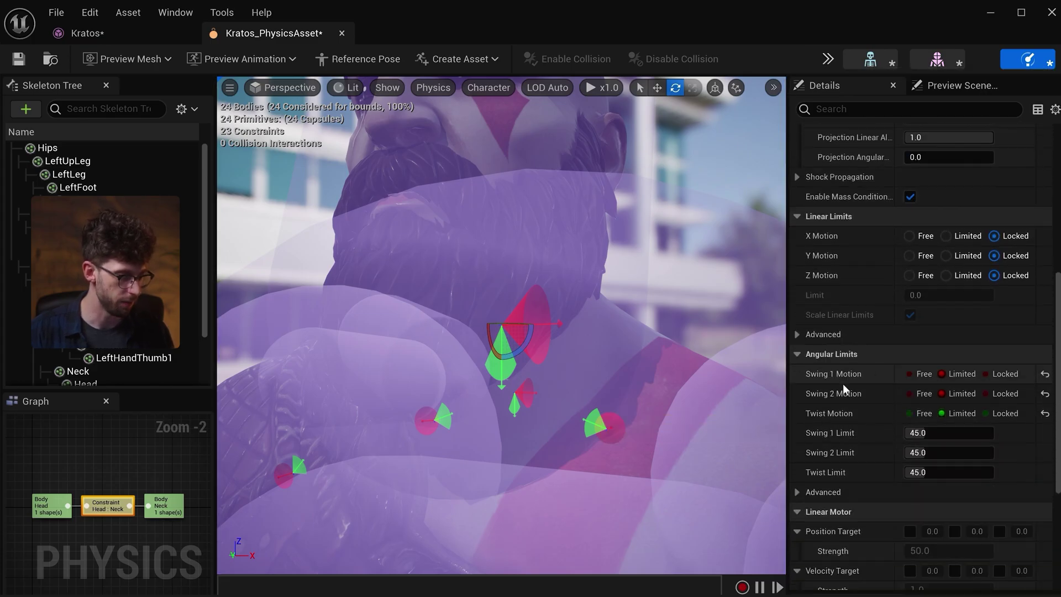
pyautogui.scroll(-2, 829, 386)
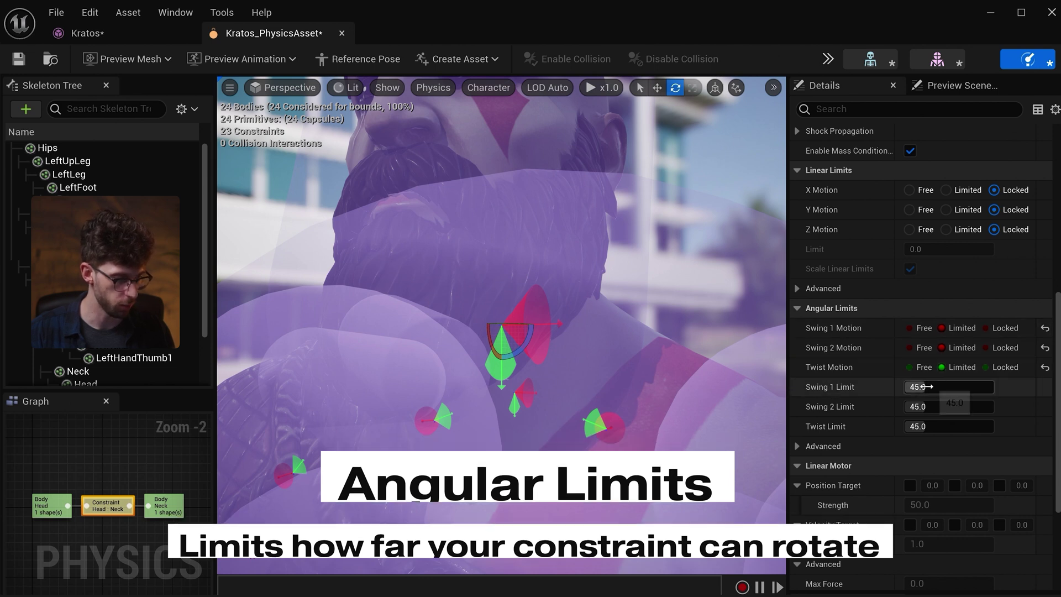
pyautogui.moveTo(921, 387); pyautogui.dragTo(946, 387)
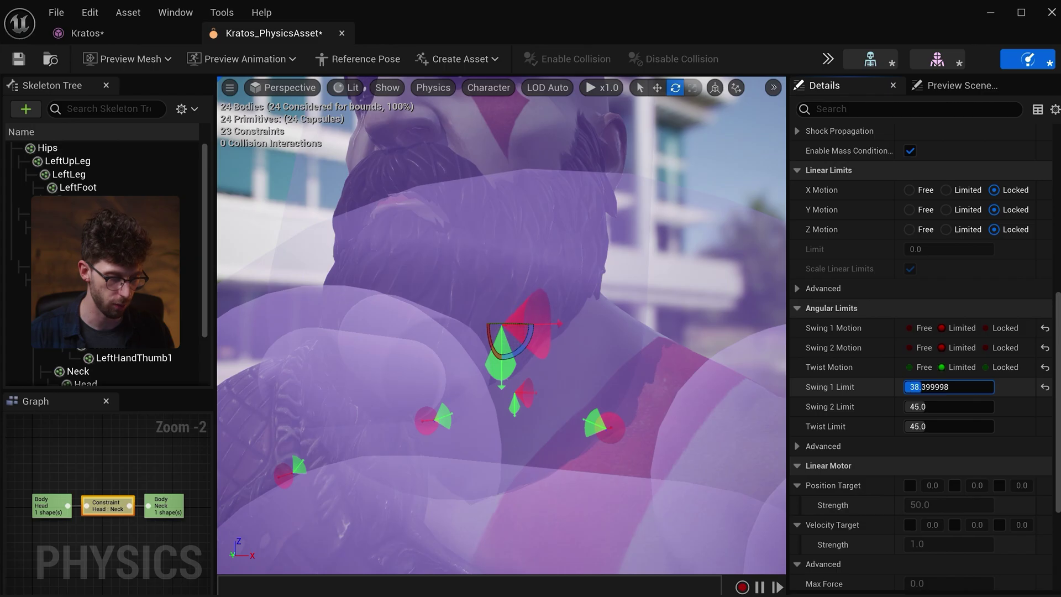
pyautogui.moveTo(946, 386); pyautogui.dragTo(940, 387)
pyautogui.moveTo(922, 426); pyautogui.dragTo(939, 426)
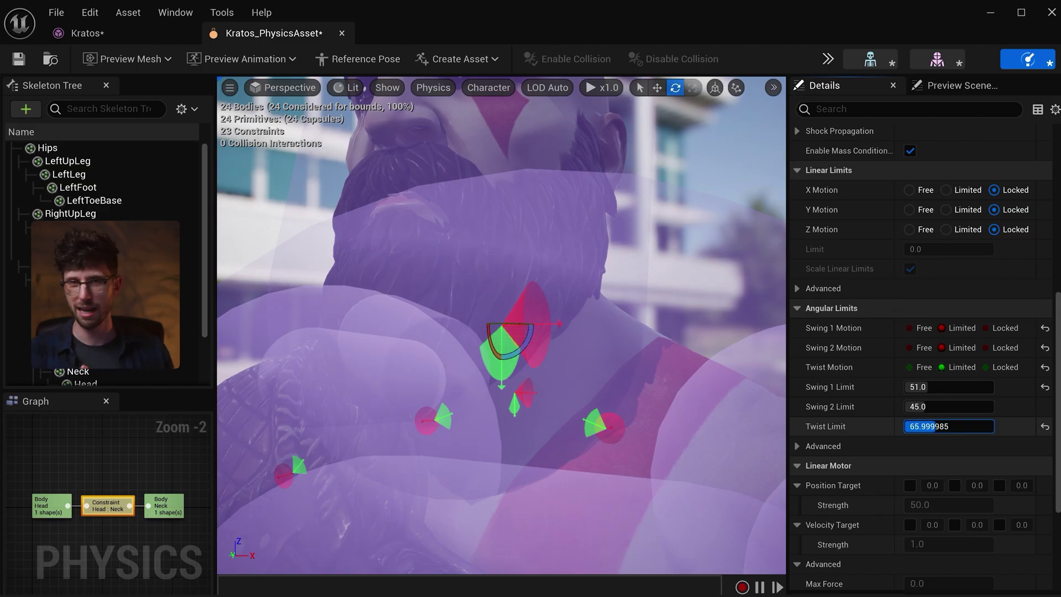
pyautogui.moveTo(932, 427); pyautogui.dragTo(920, 427)
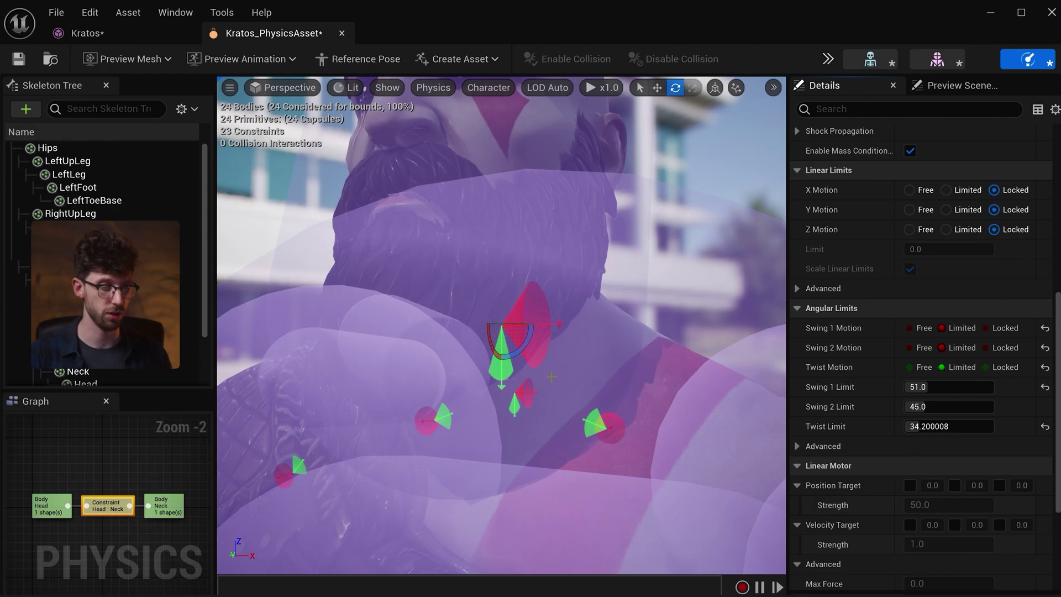
# Rotate the Head–Neck constraint so that its swing cone points upward along the neck.
pyautogui.click(773, 87)
pyautogui.click(798, 181)
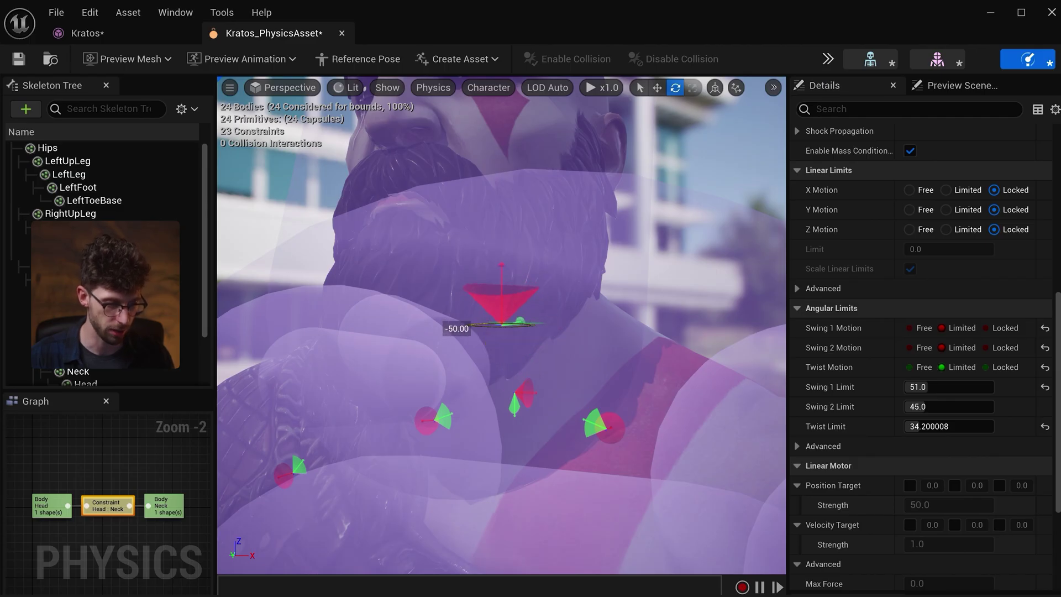
pyautogui.keyDown('alt'); pyautogui.moveTo(465, 326); pyautogui.dragTo(470, 384); pyautogui.keyUp('alt')
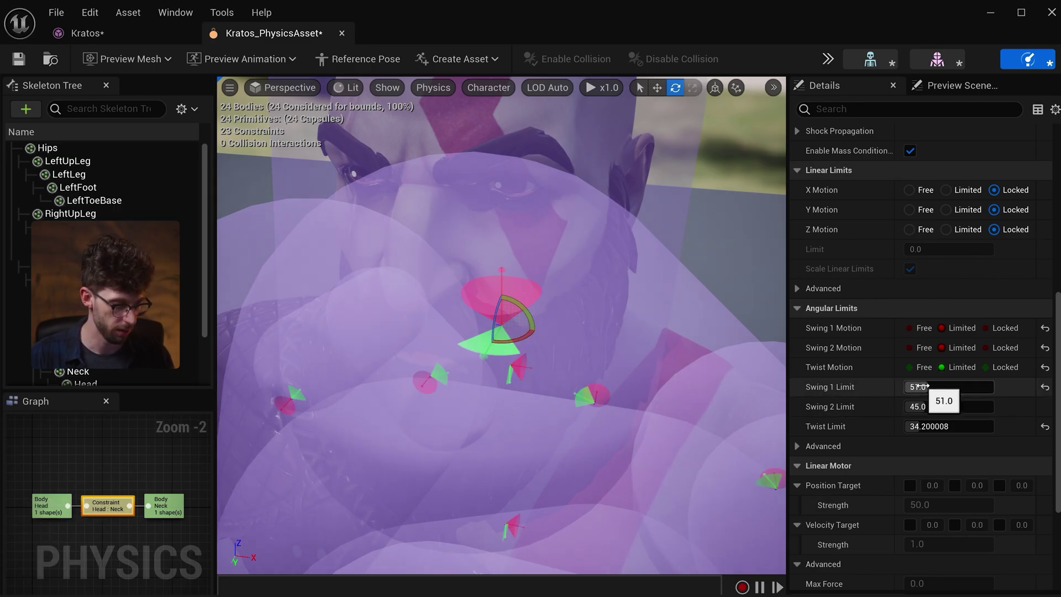
# Reduce the Head–Neck constraint's Swing 1 limit to about 38.4 and its Swing 2 limit to about 27.6.
pyautogui.moveTo(935, 387); pyautogui.dragTo(921, 387)
pyautogui.moveTo(924, 407); pyautogui.dragTo(919, 407)
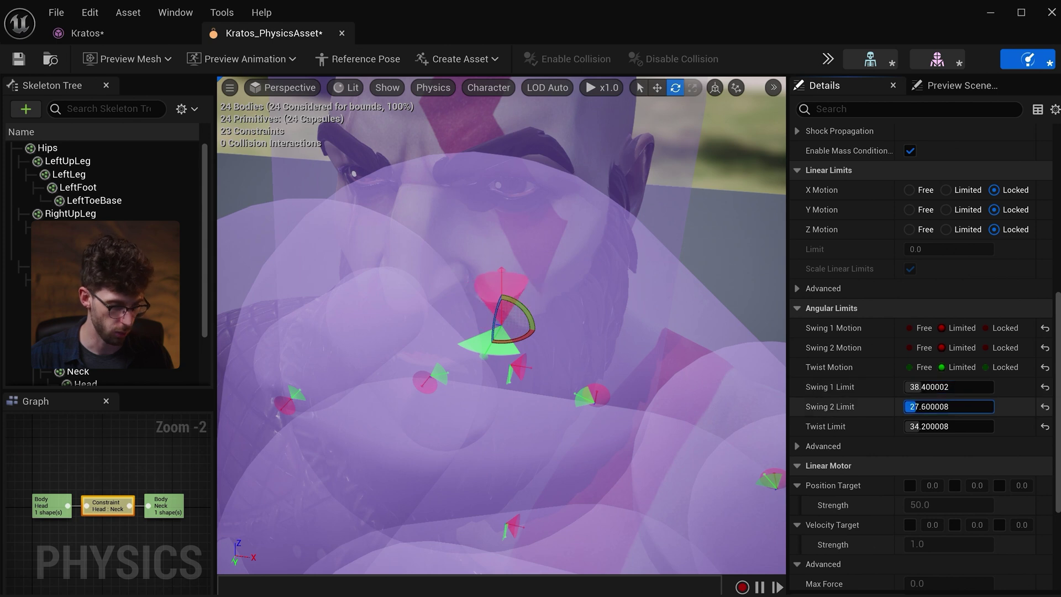
# Set both the Swing 1 and Swing 2 limits of the Head–Neck constraint to 20.
pyautogui.press('Return')
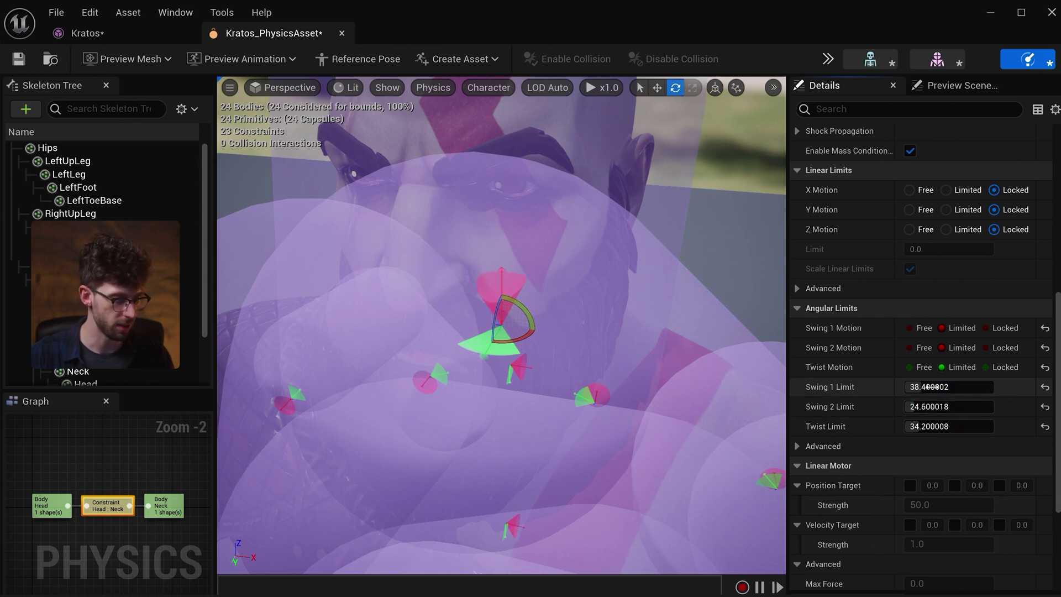
pyautogui.write('20')
pyautogui.press('Tab')
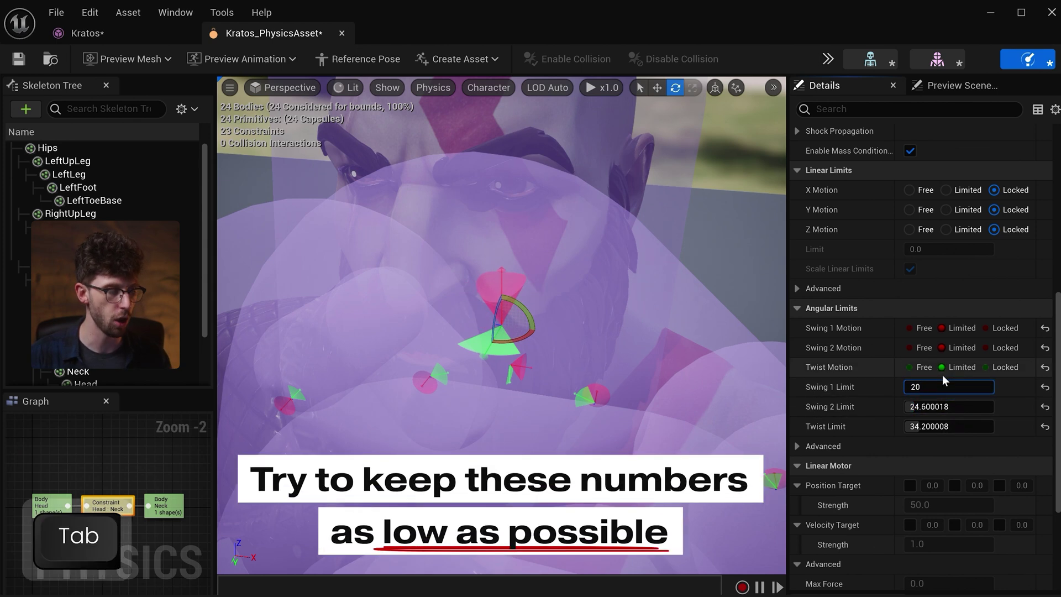
pyautogui.write('20')
pyautogui.press('Return')
# Select the constraint between LeftLeg and LeftUpLeg, frame it, and rotate its swing cone to point down along the shin.
pyautogui.moveTo(658, 351)
pyautogui.keyDown('alt'); pyautogui.mouseDown(button='right')
pyautogui.moveTo(658, 365)
pyautogui.moveTo(658, 351)
pyautogui.mouseUp(button='right'); pyautogui.keyUp('alt')
pyautogui.keyDown('alt'); pyautogui.moveTo(629, 382); pyautogui.dragTo(601, 298, button='middle'); pyautogui.keyUp('alt')
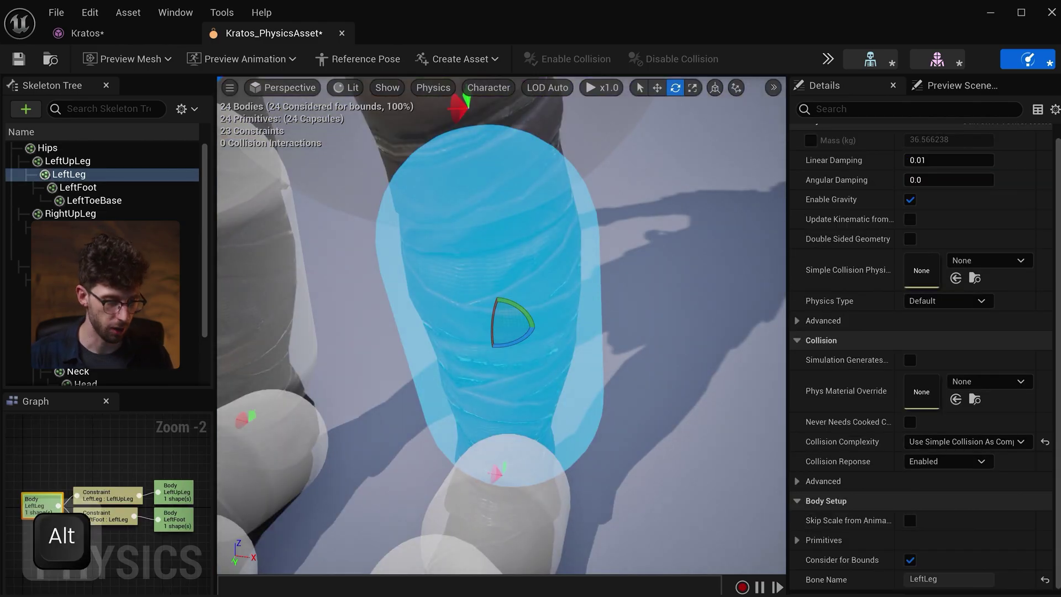
pyautogui.keyDown('alt'); pyautogui.moveTo(501, 354); pyautogui.dragTo(525, 295); pyautogui.keyUp('alt')
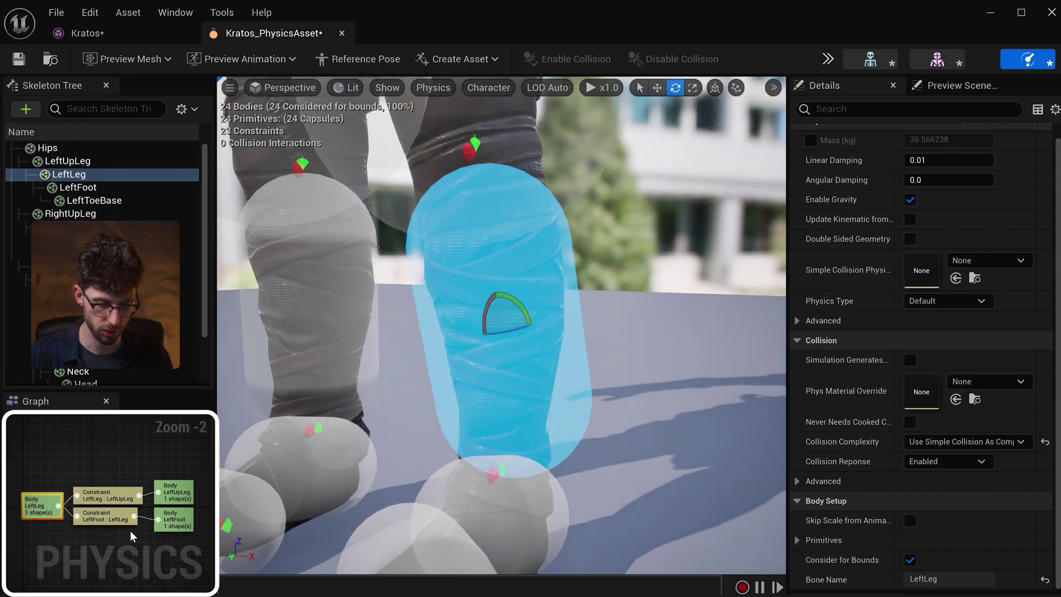
pyautogui.click(113, 491)
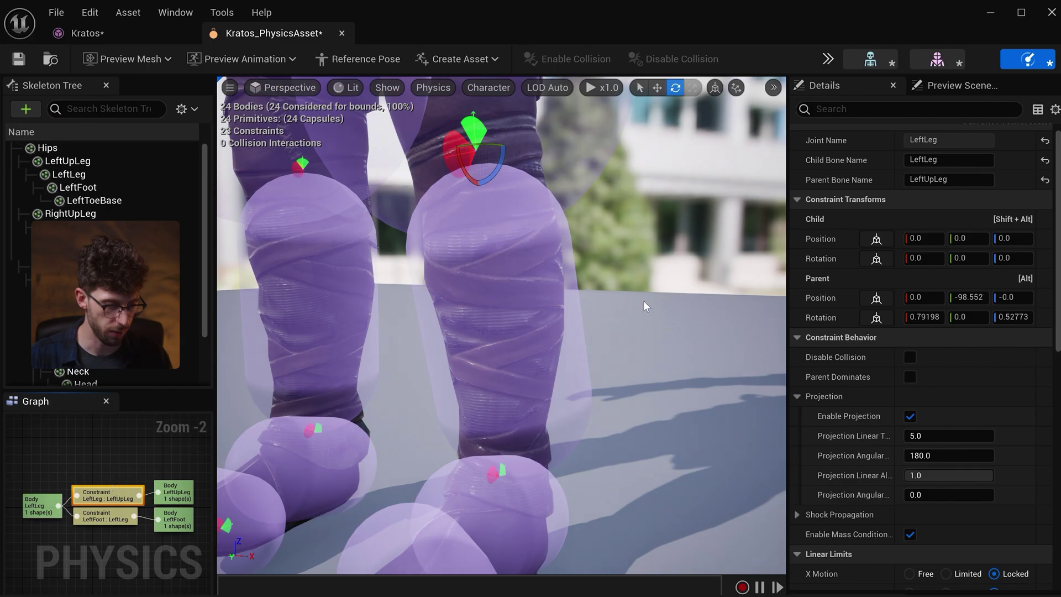
pyautogui.press('f')
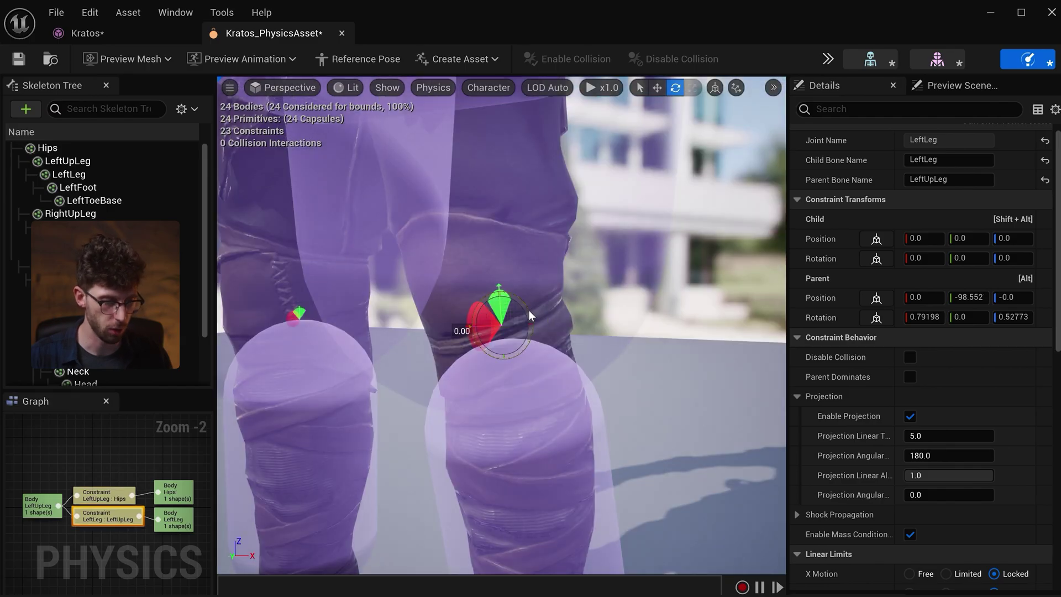
pyautogui.moveTo(529, 315); pyautogui.dragTo(511, 348)
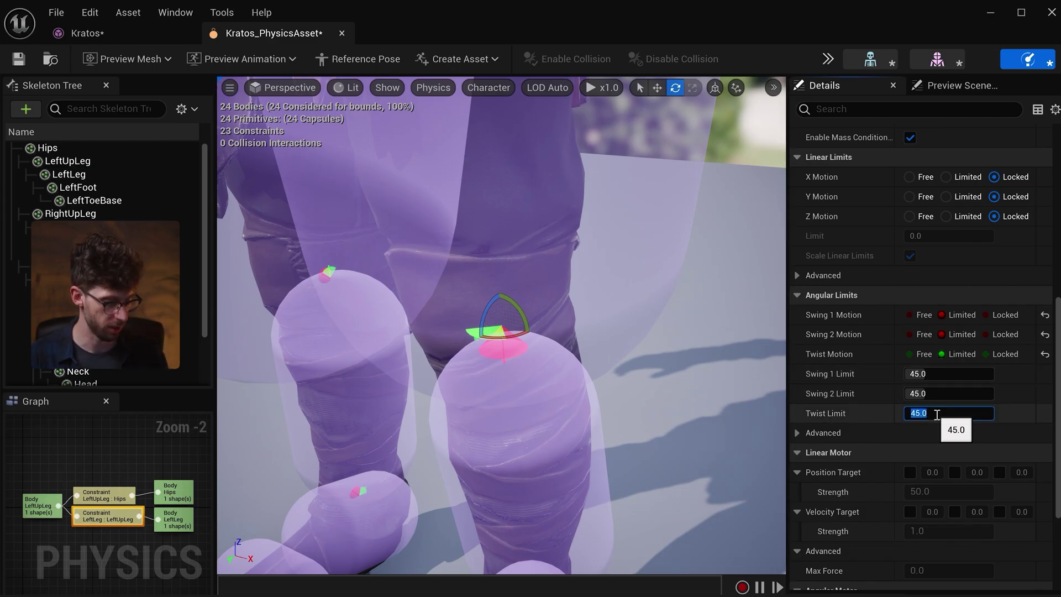
# Limit the left knee constraint to Twist 5, Swing 2 10 and Swing 1 about 40.8, and tilt its swing cone toward the back of the leg.
pyautogui.write('5')
pyautogui.press('Return')
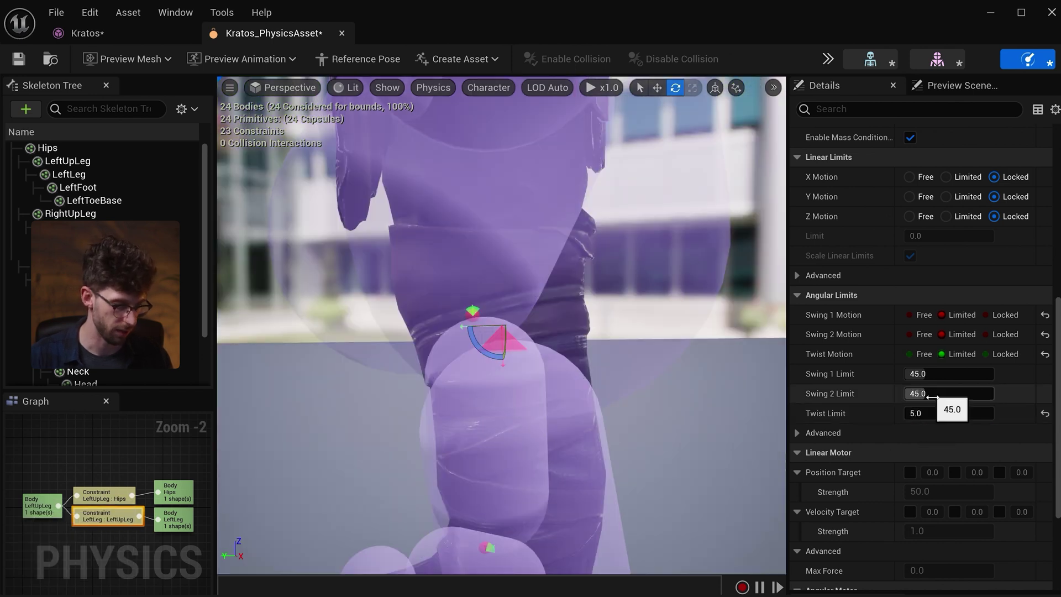
pyautogui.moveTo(932, 396); pyautogui.dragTo(853, 408)
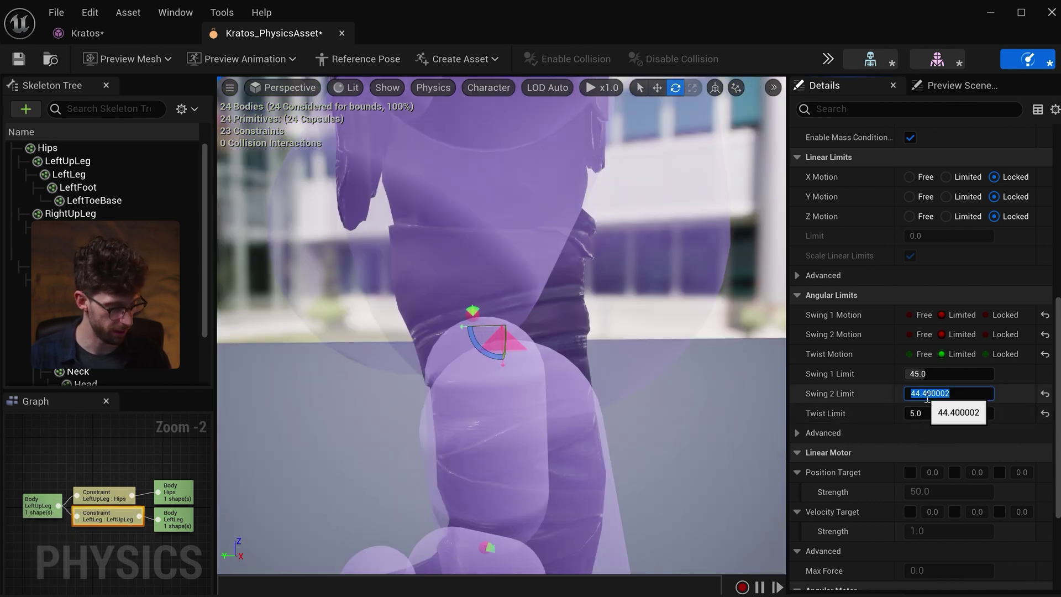
pyautogui.write('10')
pyautogui.press('Return')
pyautogui.moveTo(939, 374)
pyautogui.mouseDown()
pyautogui.moveTo(895, 376)
pyautogui.moveTo(926, 374)
pyautogui.mouseUp()
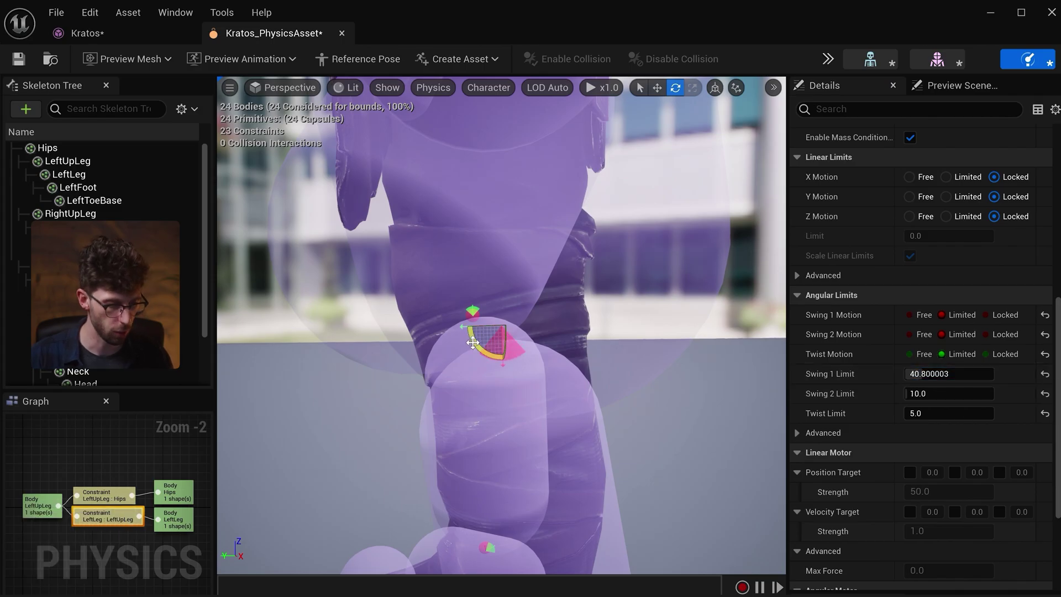
pyautogui.moveTo(472, 343); pyautogui.dragTo(472, 343)
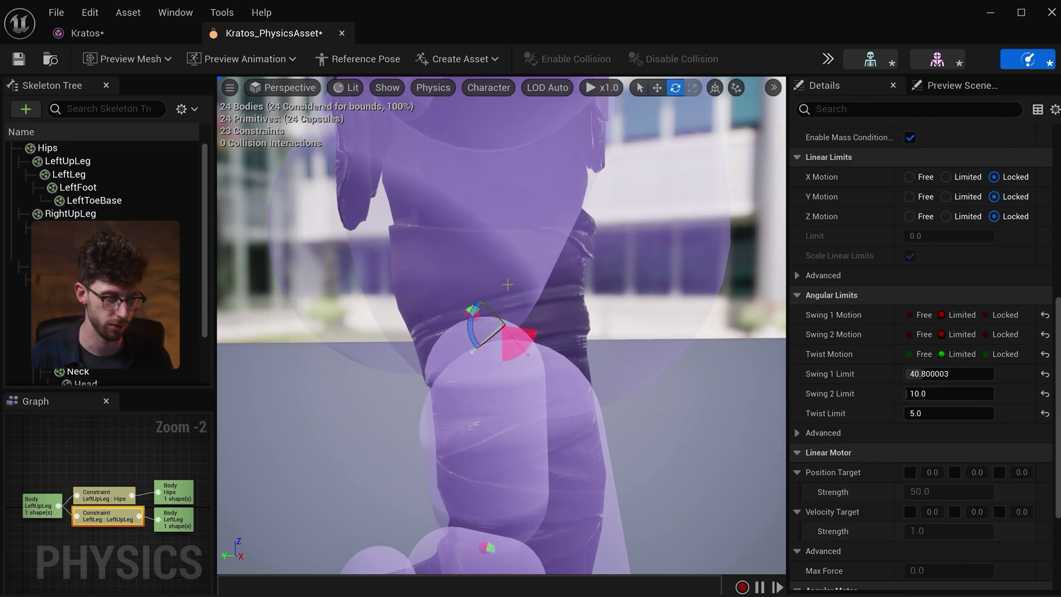
# Select the constraint between RightLeg and RightUpLeg and rotate its swing cone to point down along the shin.
pyautogui.keyDown('alt'); pyautogui.moveTo(508, 284); pyautogui.dragTo(476, 299); pyautogui.keyUp('alt')
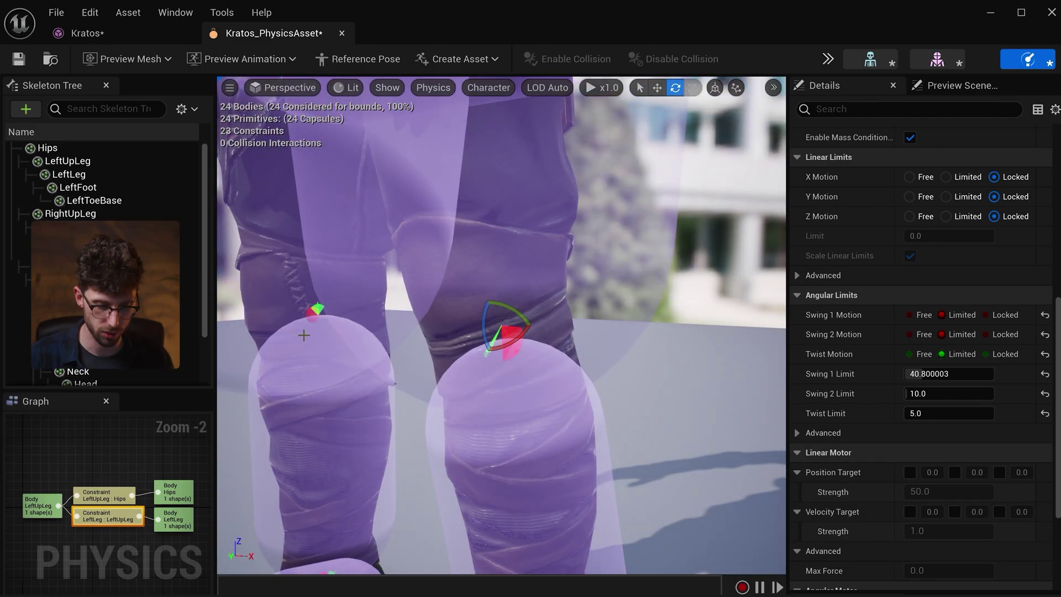
pyautogui.click(316, 310)
pyautogui.moveTo(335, 303); pyautogui.dragTo(292, 315)
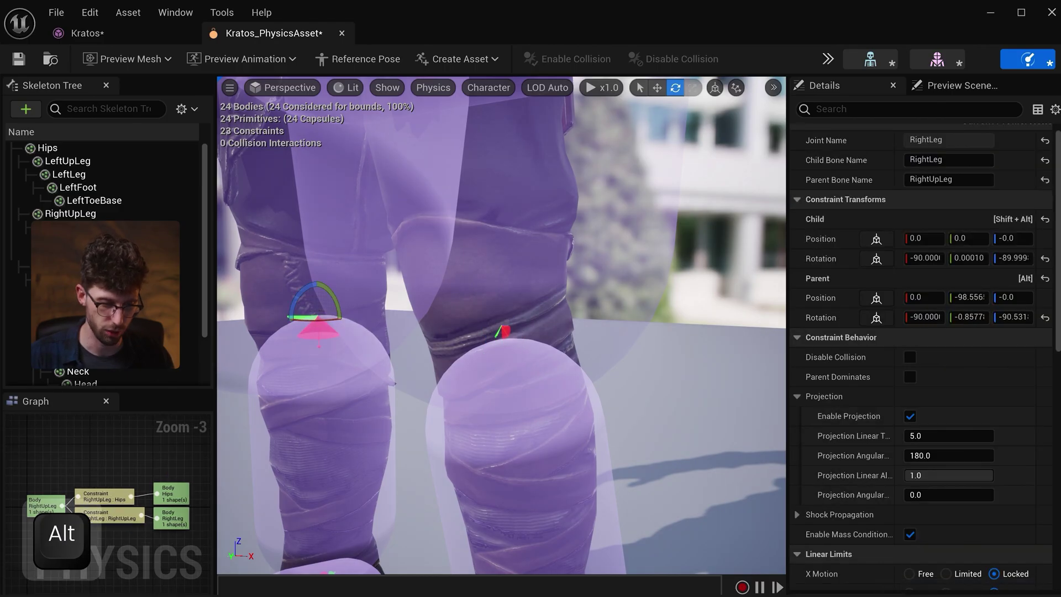
pyautogui.moveTo(391, 383); pyautogui.dragTo(365, 387, button='right')
pyautogui.scroll(-7, 940, 417)
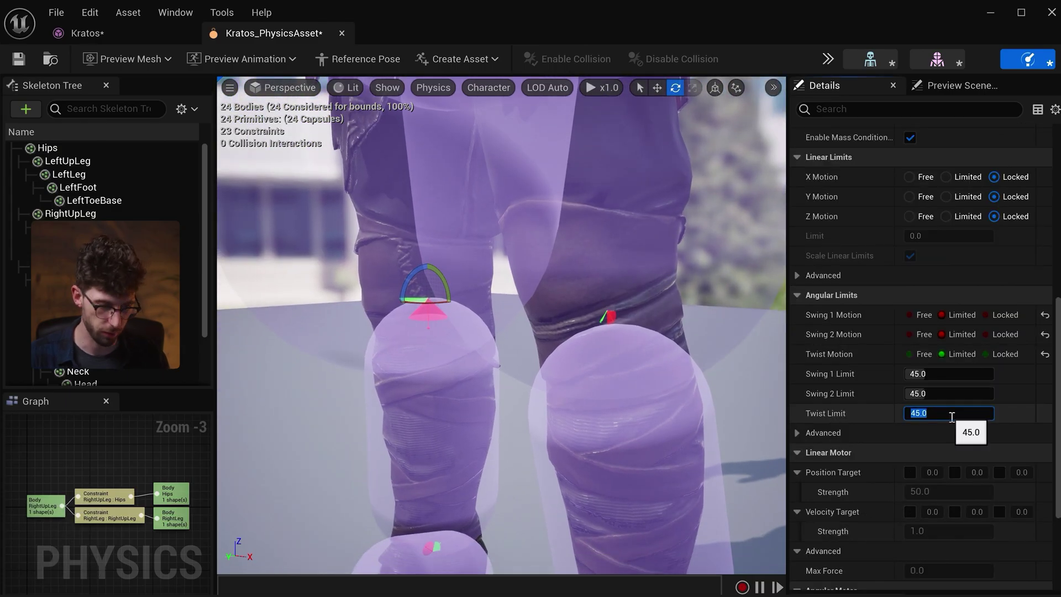
# Limit the right knee constraint to Twist 5, Swing 2 10 and Swing 1 20, and rotate its swing cone to suit the knee's bend.
pyautogui.write('5')
pyautogui.press('Return')
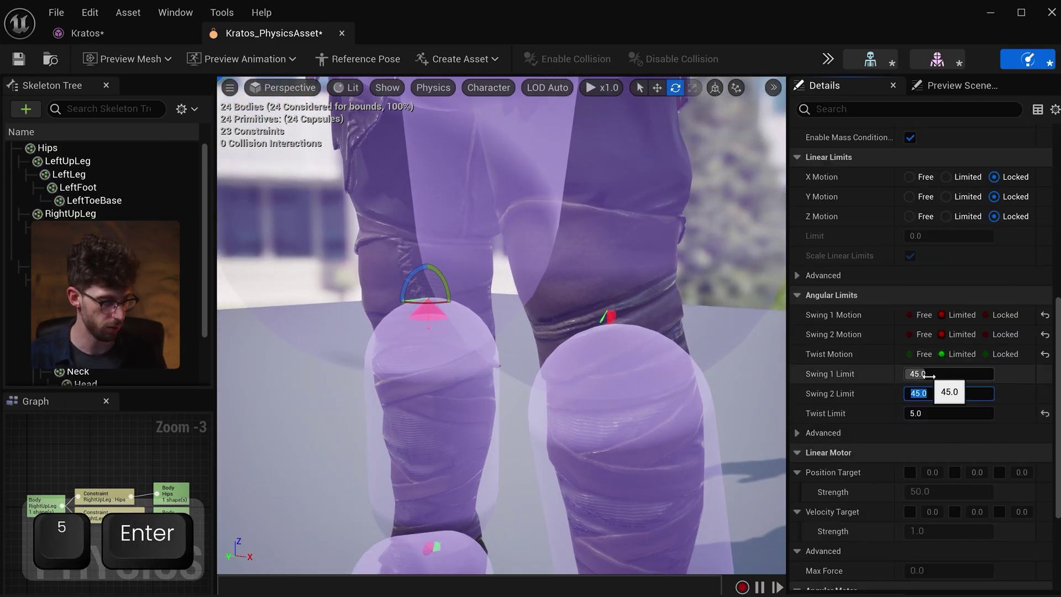
pyautogui.write('10')
pyautogui.press('Return')
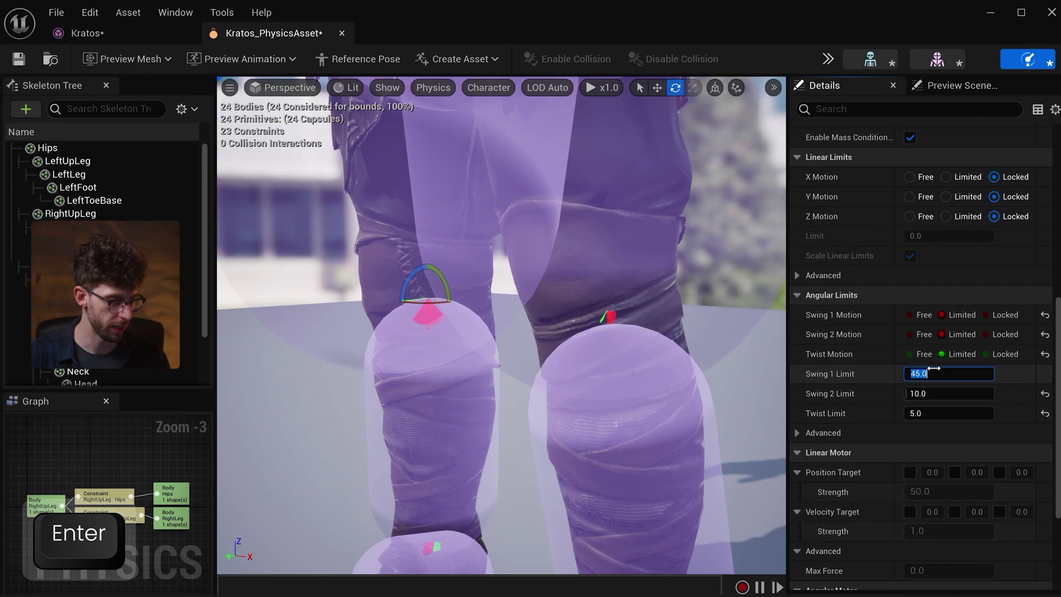
pyautogui.write('20')
pyautogui.press('Return')
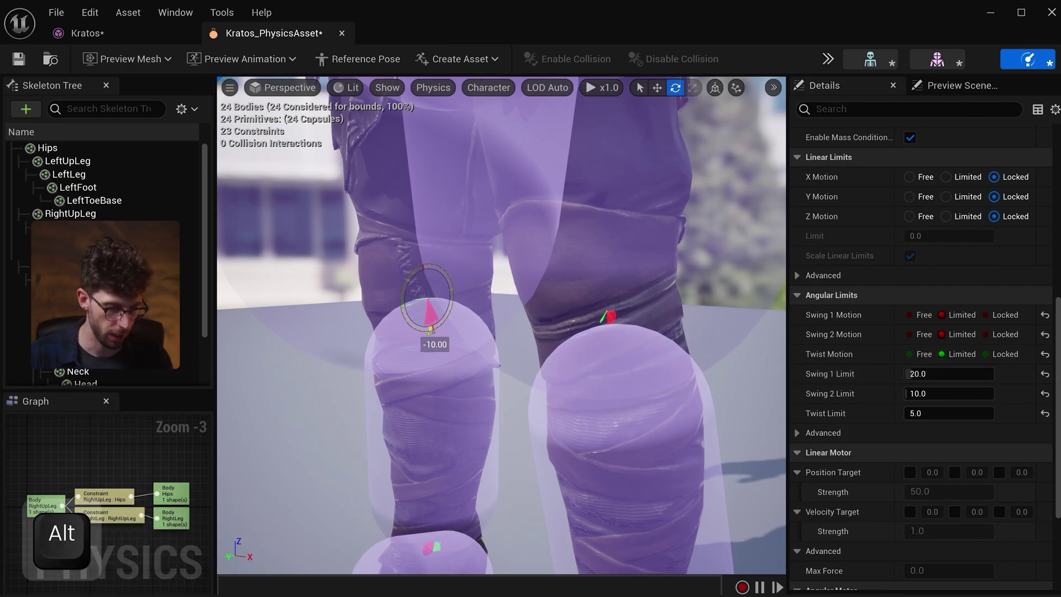
pyautogui.keyDown('alt'); pyautogui.moveTo(437, 325); pyautogui.dragTo(439, 324); pyautogui.keyUp('alt')
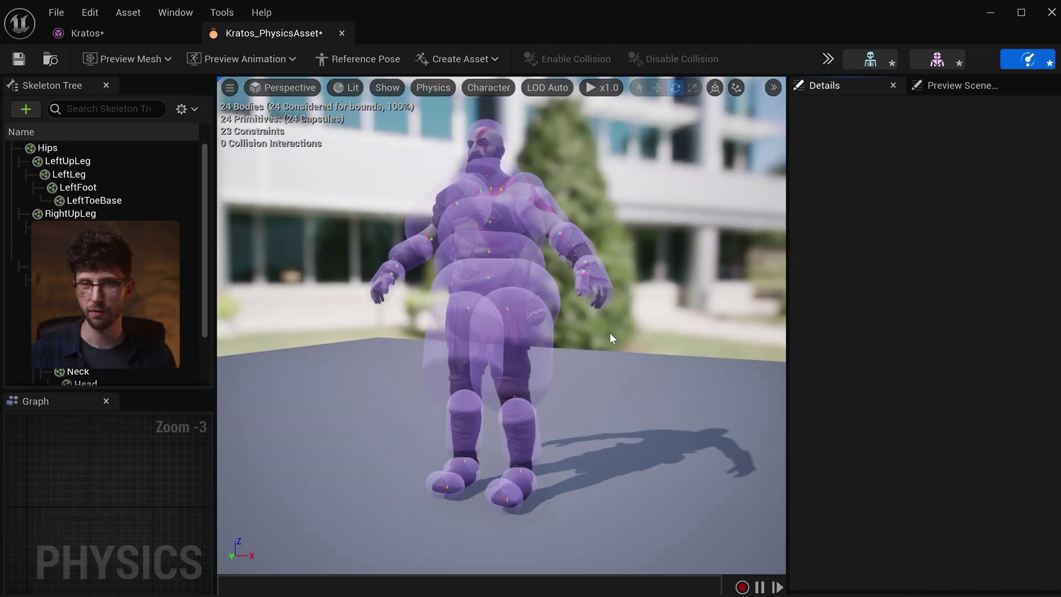
# Run the physics simulation repeatedly to check how the ragdoll falls, and stop it.
pyautogui.click(828, 59)
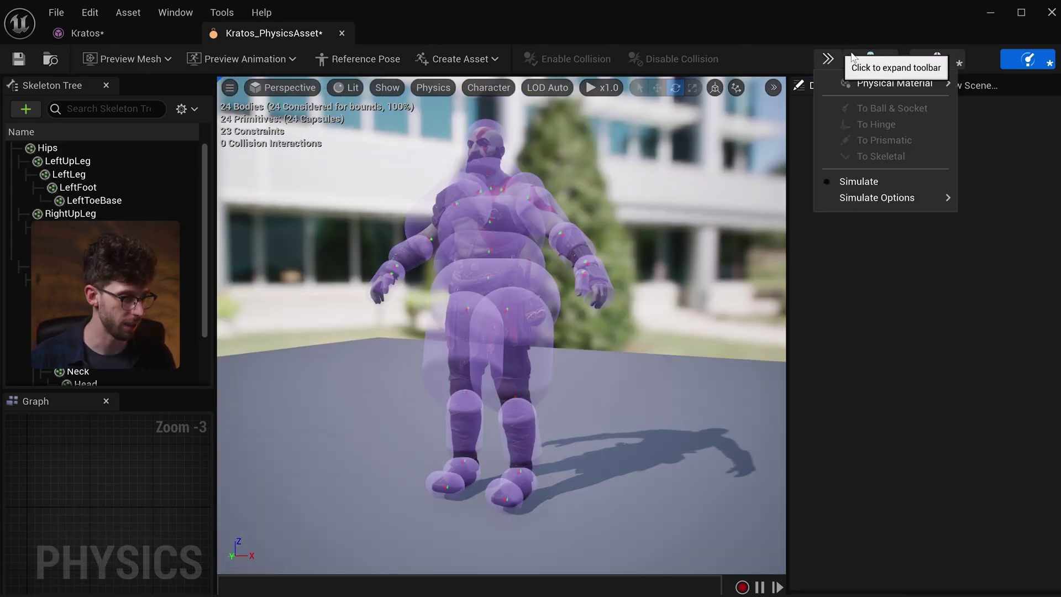
pyautogui.click(886, 177)
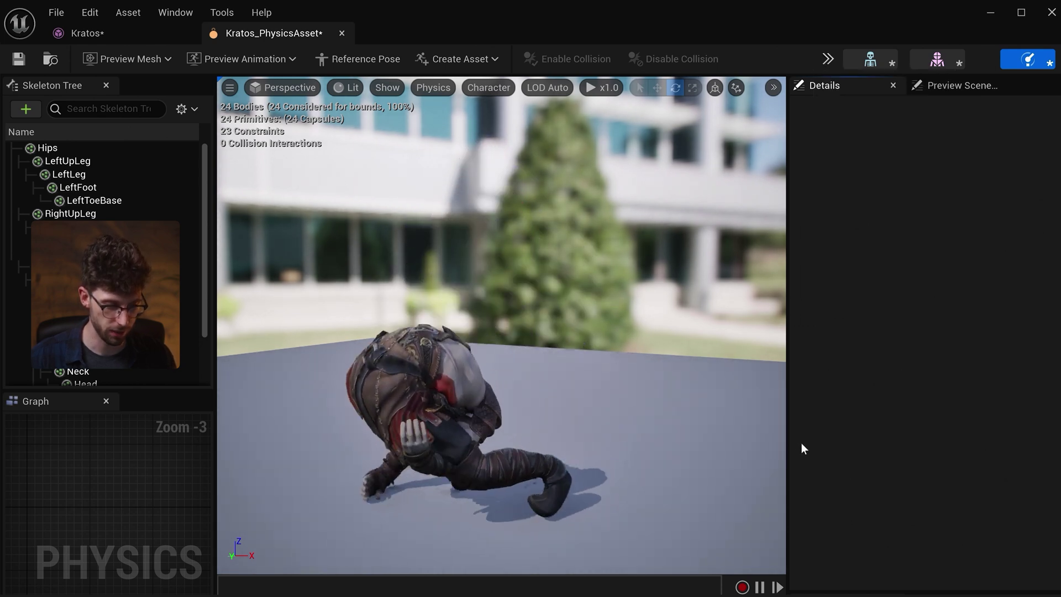
pyautogui.click(827, 60)
pyautogui.click(887, 178)
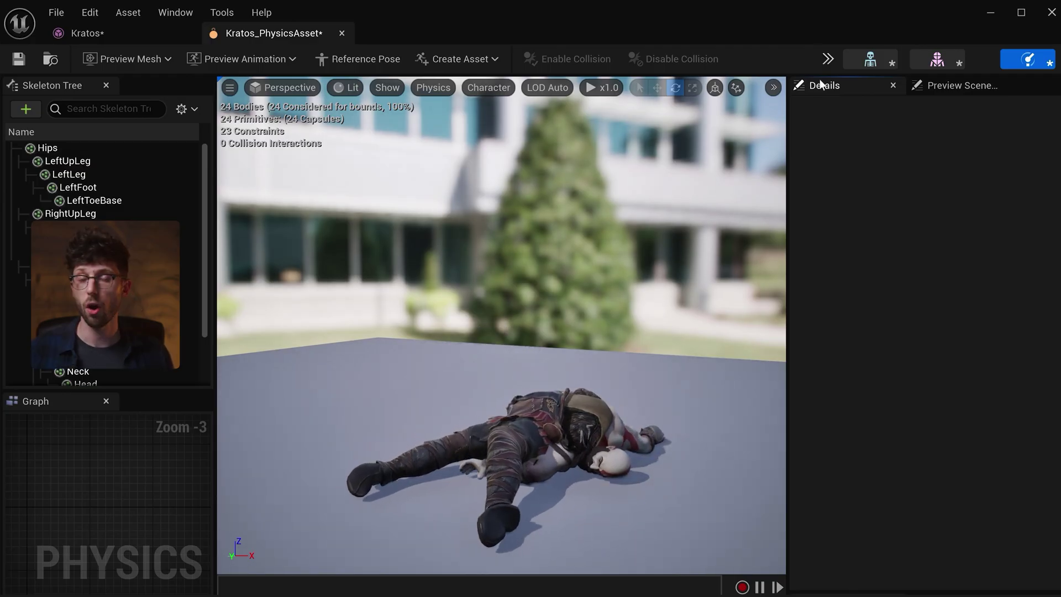
pyautogui.click(827, 59)
pyautogui.click(847, 176)
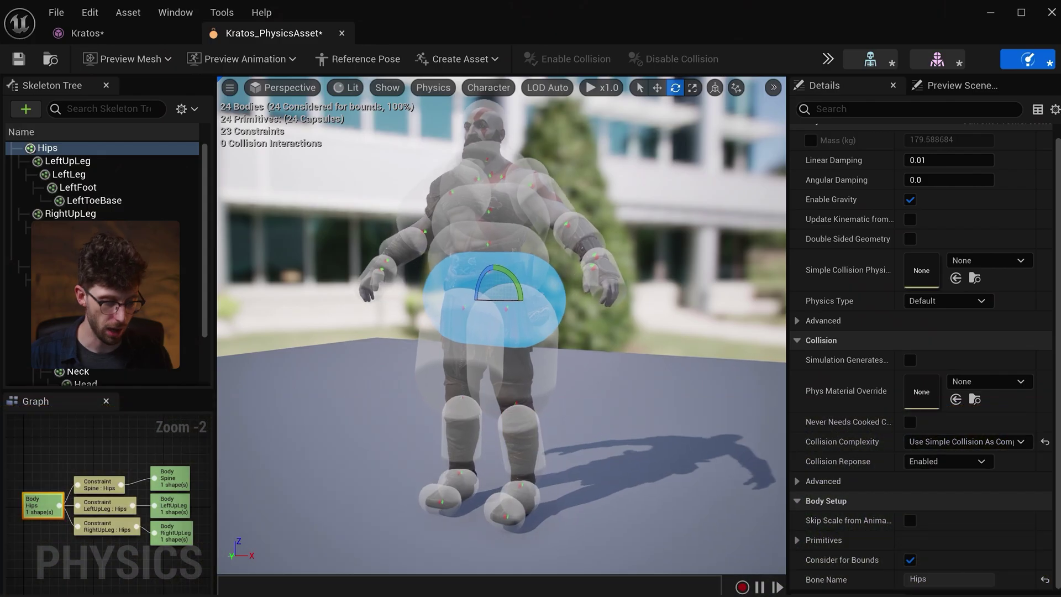
# Scale the Hips body down so it fits closely around the pelvis.
pyautogui.press('r')
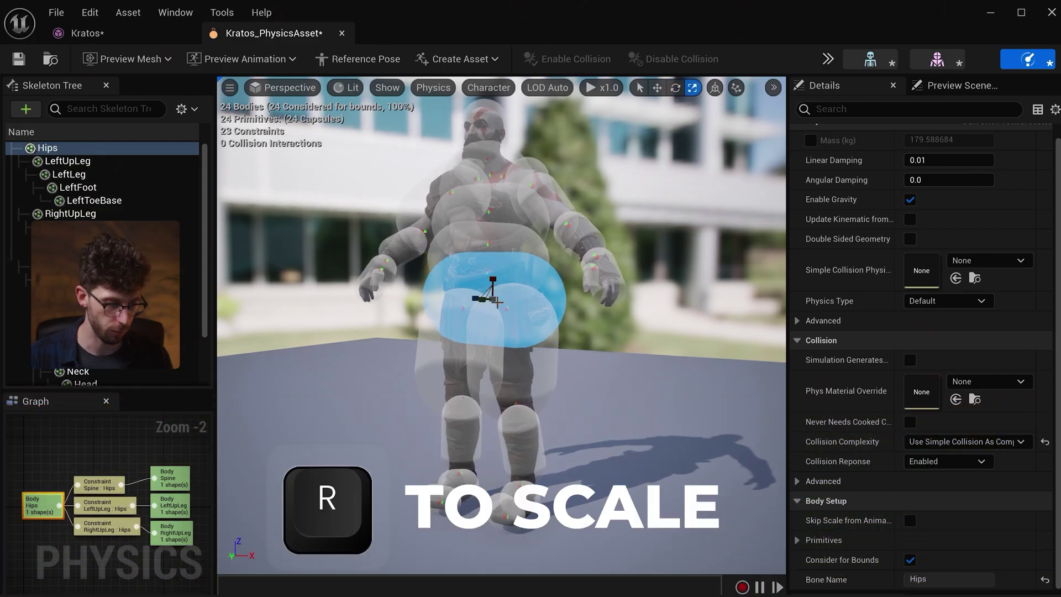
pyautogui.moveTo(493, 301); pyautogui.dragTo(490, 304)
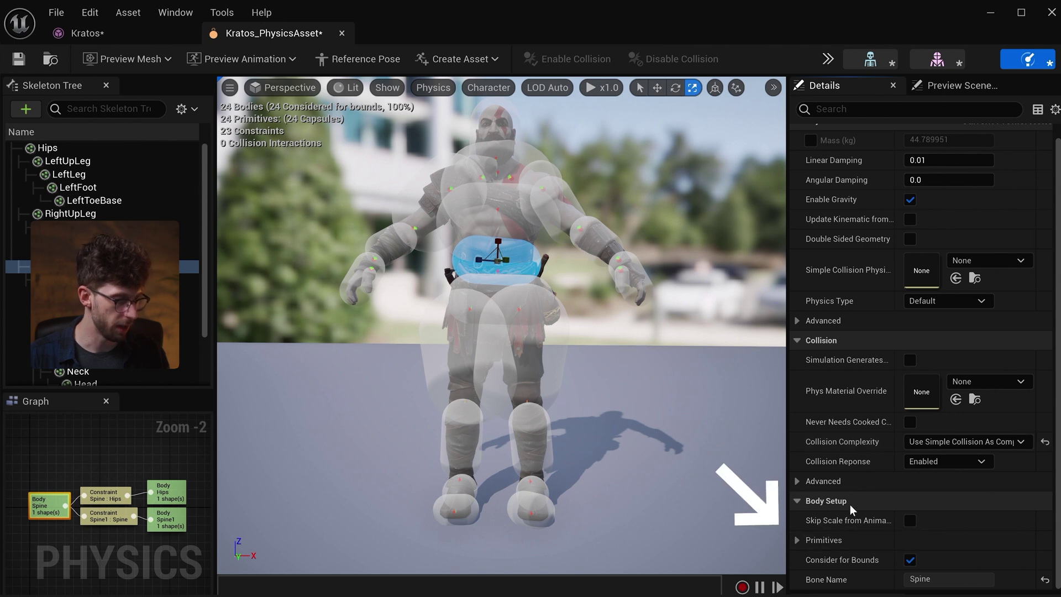
# Expand the Spine body's primitives to reach its capsule's rotation, radius and length values.
pyautogui.click(796, 539)
pyautogui.scroll(-3, 822, 489)
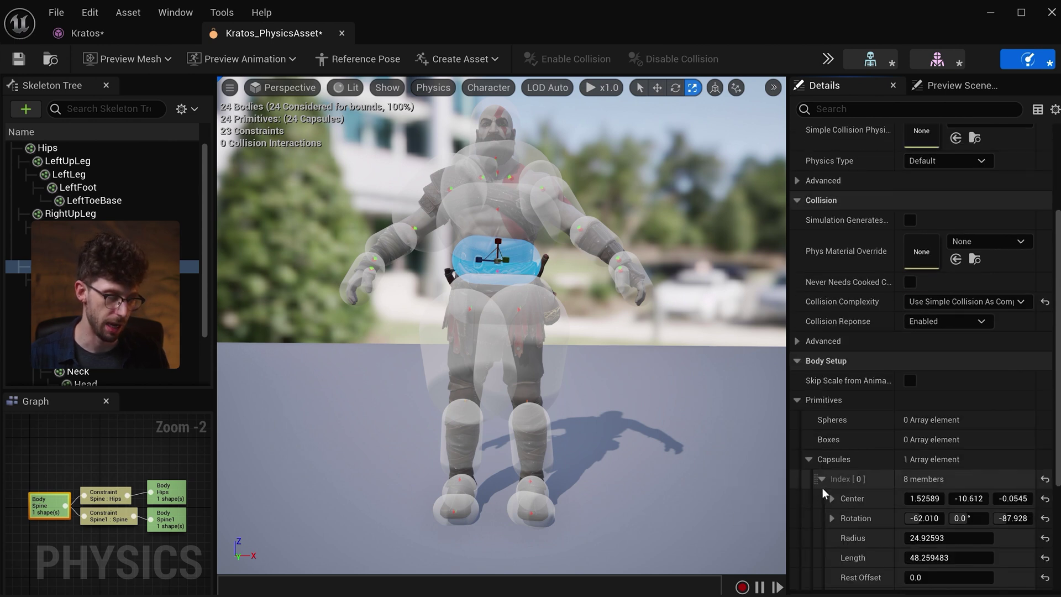
pyautogui.scroll(-3, 823, 489)
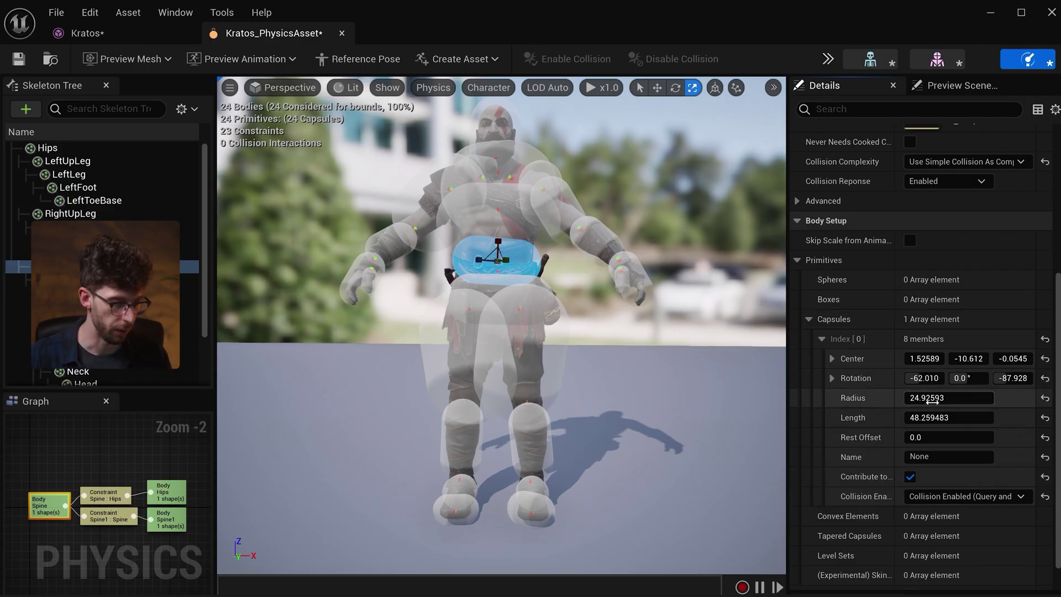
# Try adjusting the size of the Spine body's capsule, and undo the changes.
pyautogui.moveTo(942, 412); pyautogui.dragTo(916, 437)
pyautogui.hotkey('ctrl', 'z')
pyautogui.hotkey('ctrl', 'z')
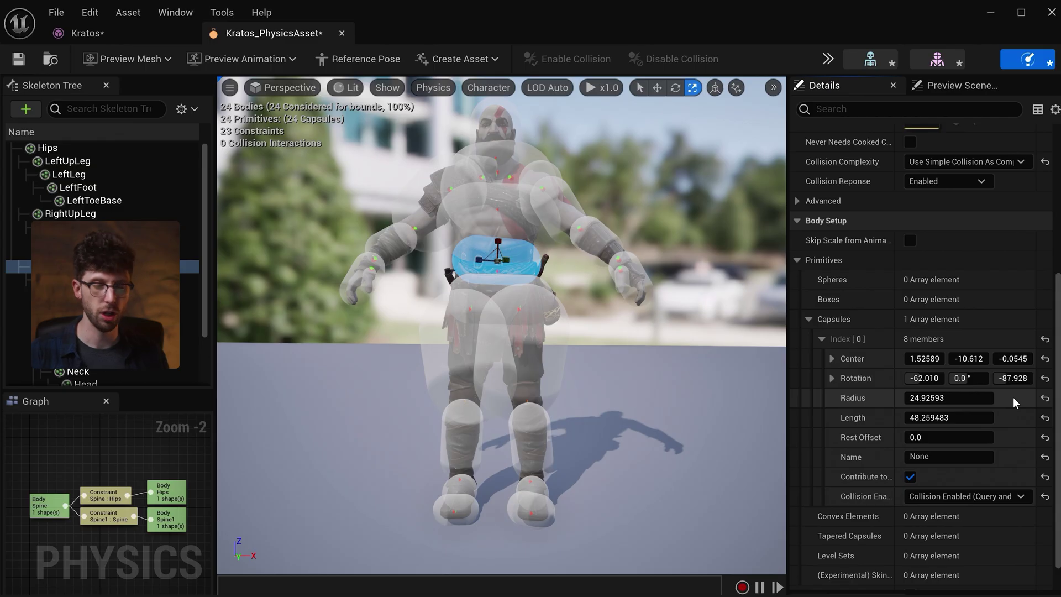
# Straighten the Spine body's capsule by setting its X and Z rotation to -90°.
pyautogui.click(1014, 378)
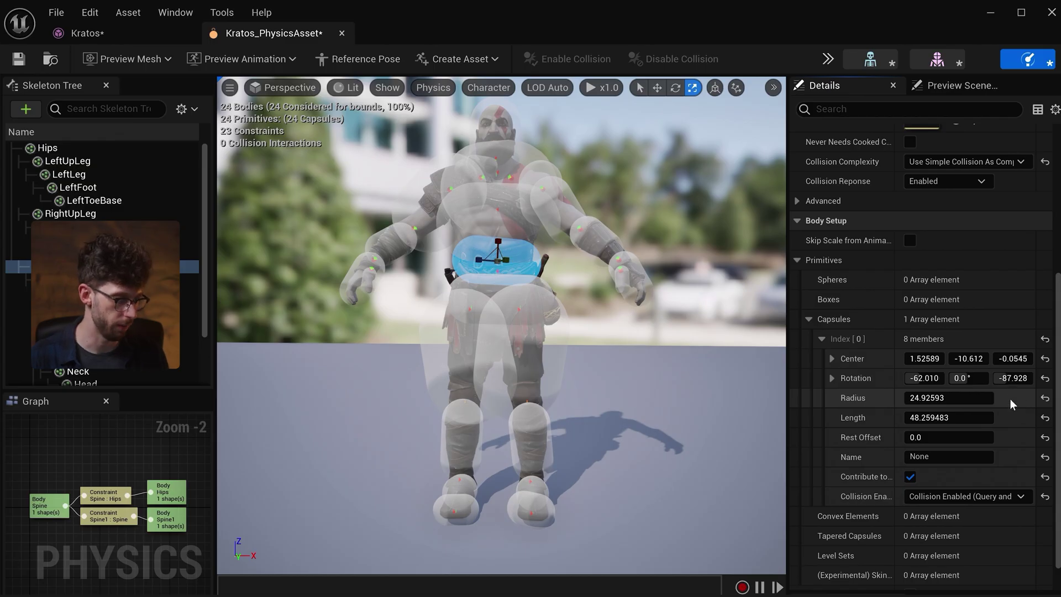
pyautogui.write('-90')
pyautogui.press('Return')
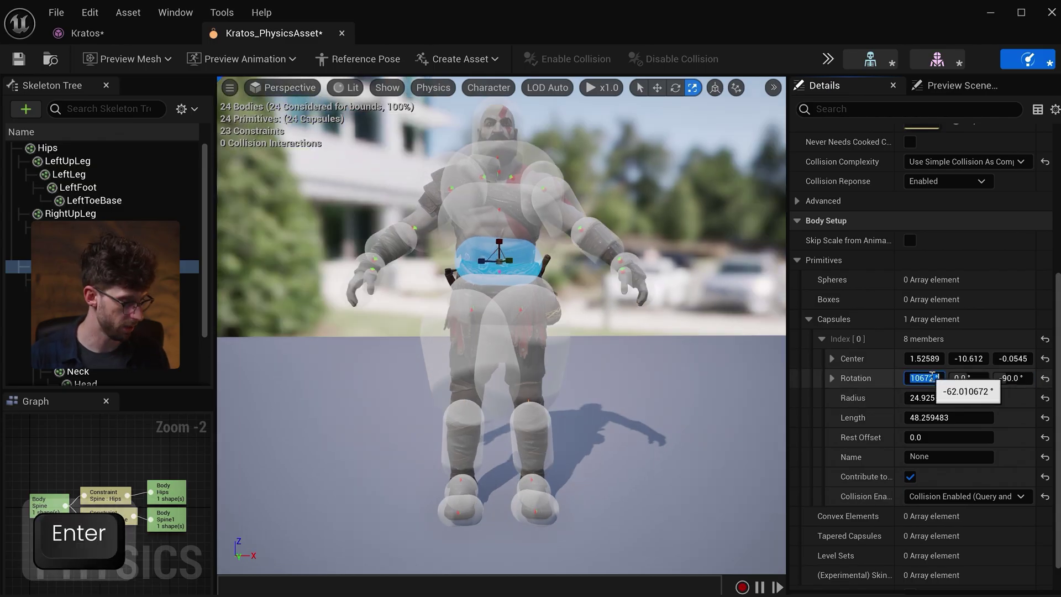
pyautogui.write('-90')
pyautogui.press('Return')
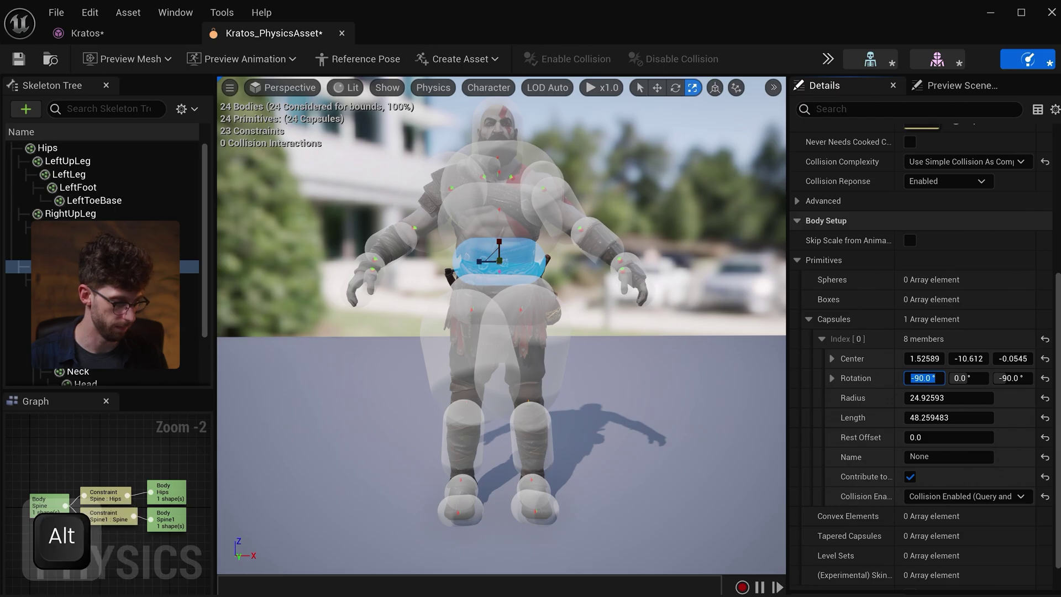
# Reduce the LeftUpLeg capsule's radius to about 20.5 and set its rotation to -90° in X and 0° in Z.
pyautogui.keyDown('alt'); pyautogui.moveTo(498, 331); pyautogui.dragTo(602, 359); pyautogui.keyUp('alt')
pyautogui.moveTo(937, 394); pyautogui.dragTo(855, 394)
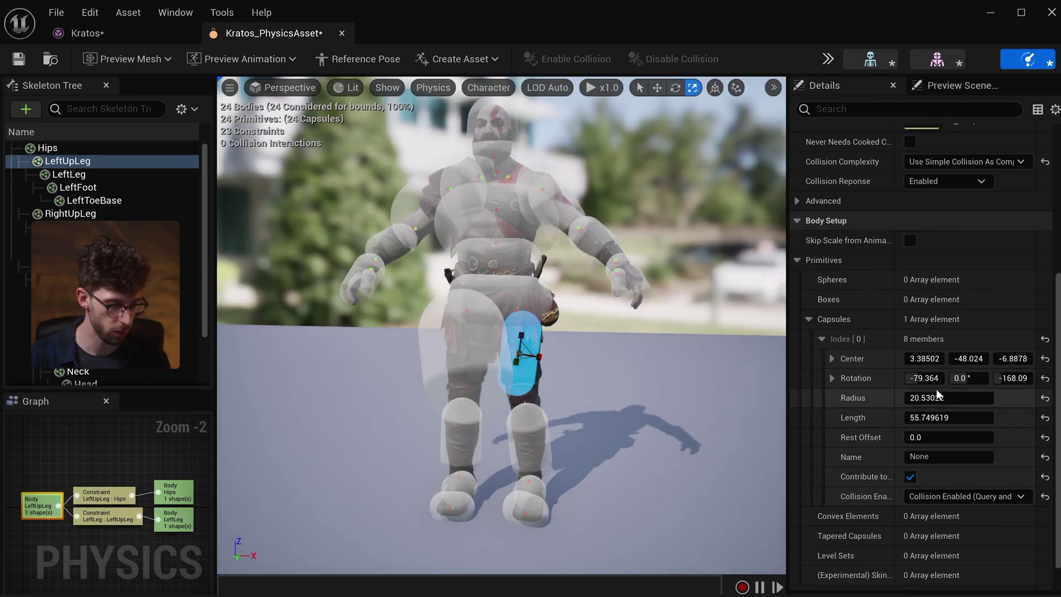
pyautogui.click(924, 378)
pyautogui.write('-90')
pyautogui.press('Return')
pyautogui.click(1013, 378)
pyautogui.write('0')
pyautogui.press('Return')
# Shrink the RightUpLeg capsule around the thigh, with its rotation at -90° in X and 0° in Z.
pyautogui.click(450, 357)
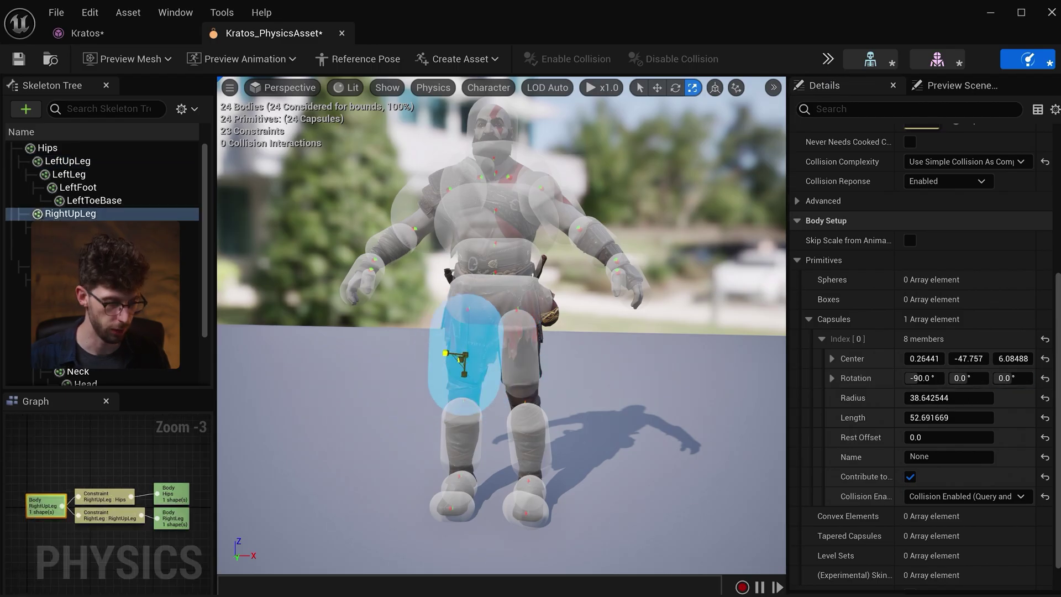
pyautogui.click(462, 437)
pyautogui.click(924, 378)
pyautogui.write('-90')
pyautogui.press('Return')
# Tighten the chest and arm capsules around the mesh and set the RightForeArm capsule's X rotation to -90°.
pyautogui.click(497, 214)
pyautogui.click(1013, 378)
pyautogui.click(557, 213)
pyautogui.click(392, 246)
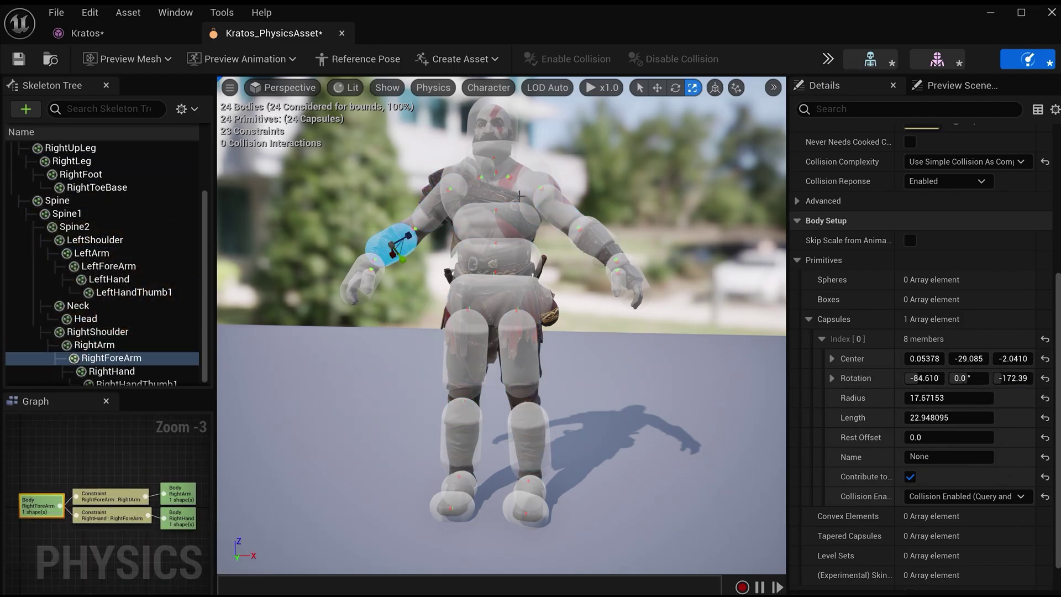
pyautogui.click(924, 378)
pyautogui.write('-90')
pyautogui.press('Return')
# Size the RightShoulder capsule to radius 15 and length 15, and rotate it to follow the shoulder.
pyautogui.click(949, 417)
pyautogui.write('15')
pyautogui.press('Return')
pyautogui.press('Return')
pyautogui.click(463, 166)
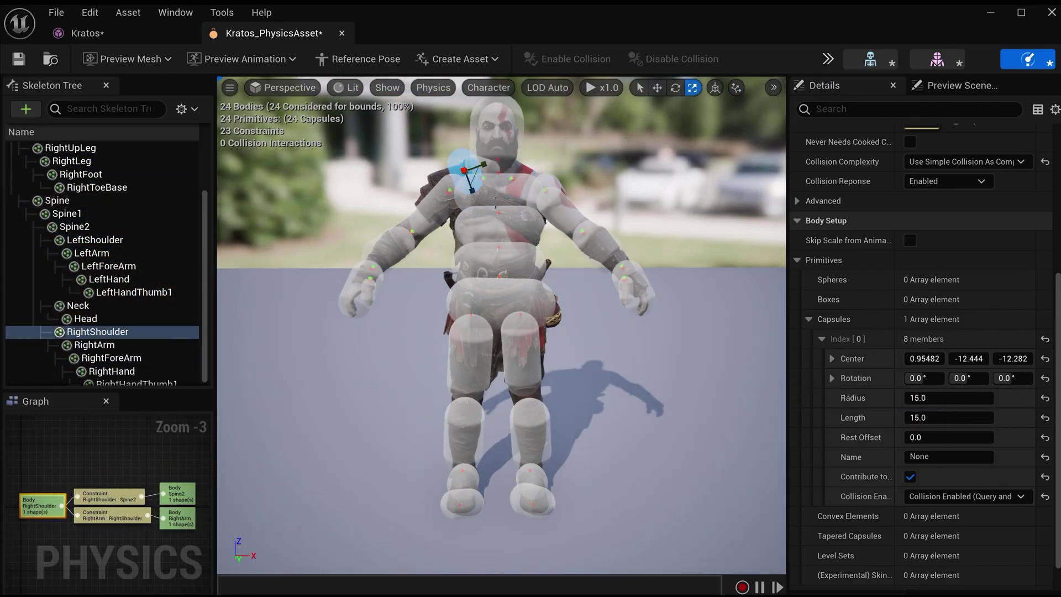
pyautogui.press('e')
pyautogui.moveTo(482, 182); pyautogui.dragTo(470, 192)
pyautogui.click(713, 167)
pyautogui.keyDown('alt'); pyautogui.moveTo(670, 177); pyautogui.dragTo(596, 182); pyautogui.keyUp('alt')
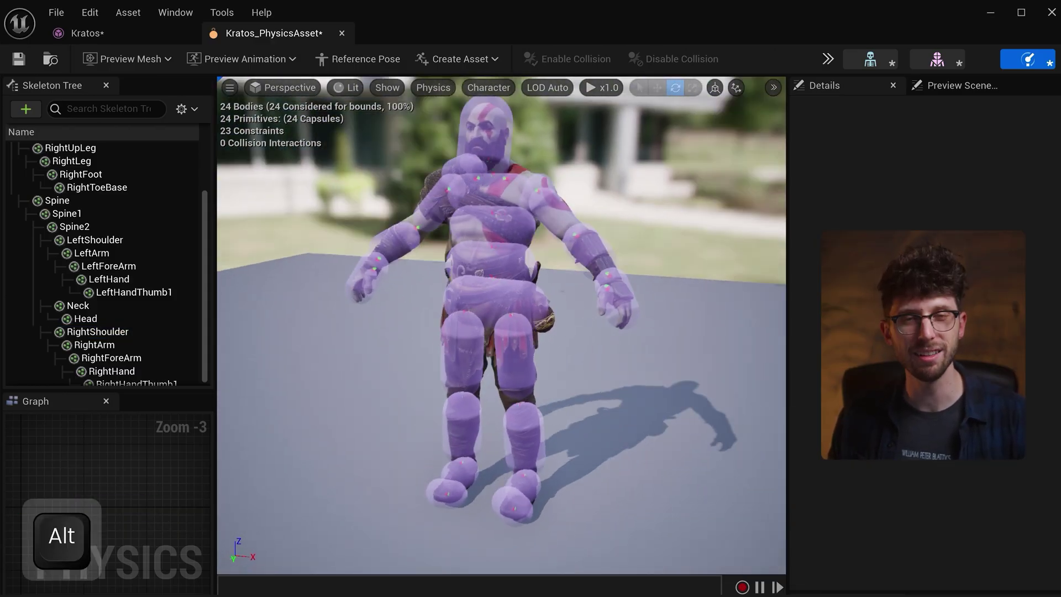
pyautogui.keyDown('alt'); pyautogui.moveTo(221, 332); pyautogui.dragTo(198, 331); pyautogui.keyUp('alt')
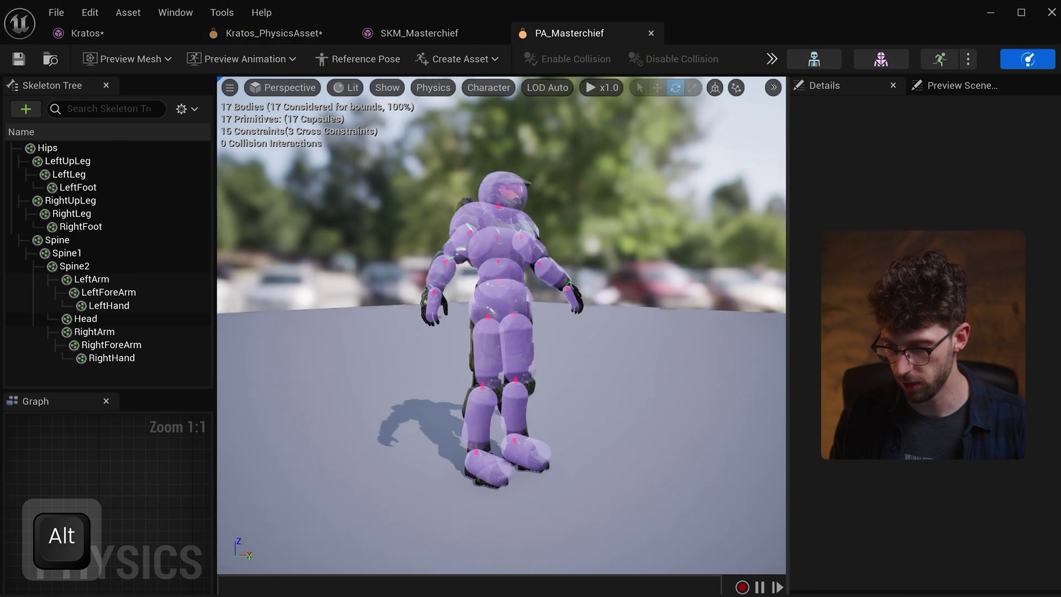
# Simulate the PA_Masterchief physics asset and pull the ragdoll around by its body parts to test how it moves.
pyautogui.keyDown('alt'); pyautogui.moveTo(608, 353); pyautogui.dragTo(704, 322); pyautogui.keyUp('alt')
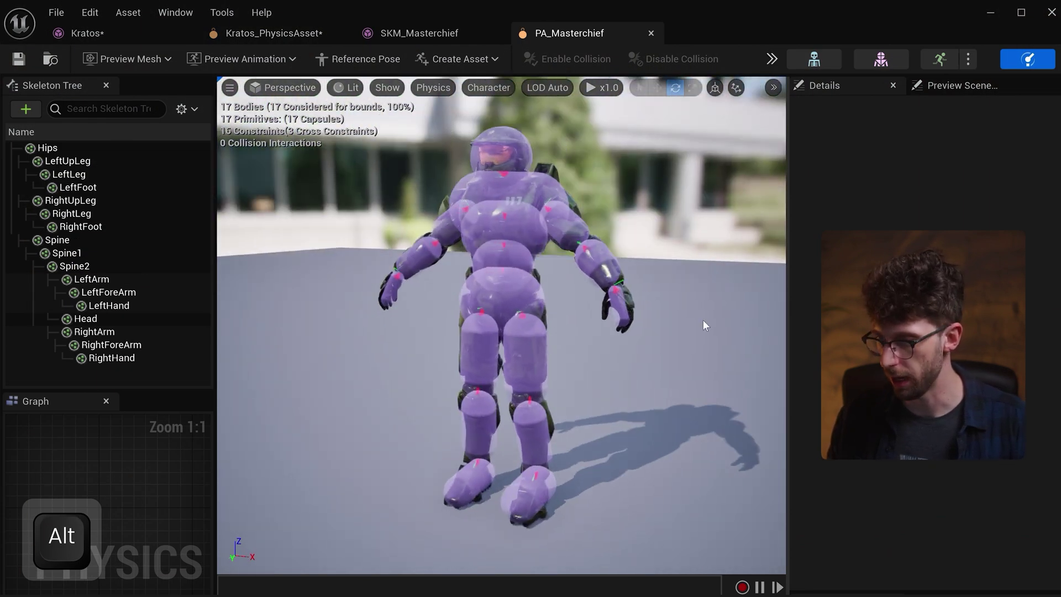
pyautogui.click(772, 58)
pyautogui.click(851, 179)
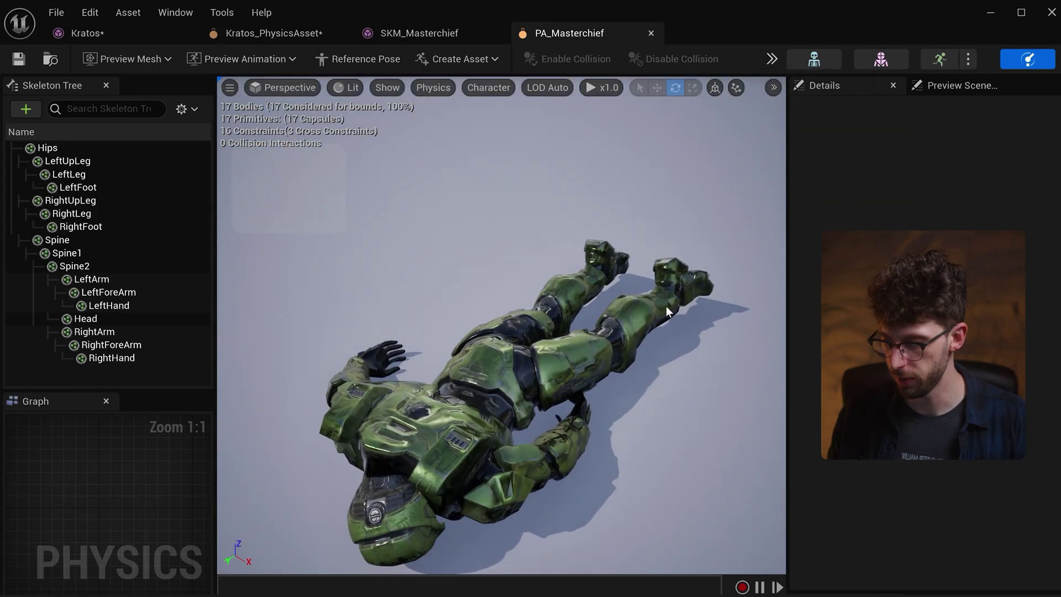
pyautogui.keyDown('shift'); pyautogui.moveTo(665, 303); pyautogui.dragTo(693, 265, button='right'); pyautogui.keyUp('shift')
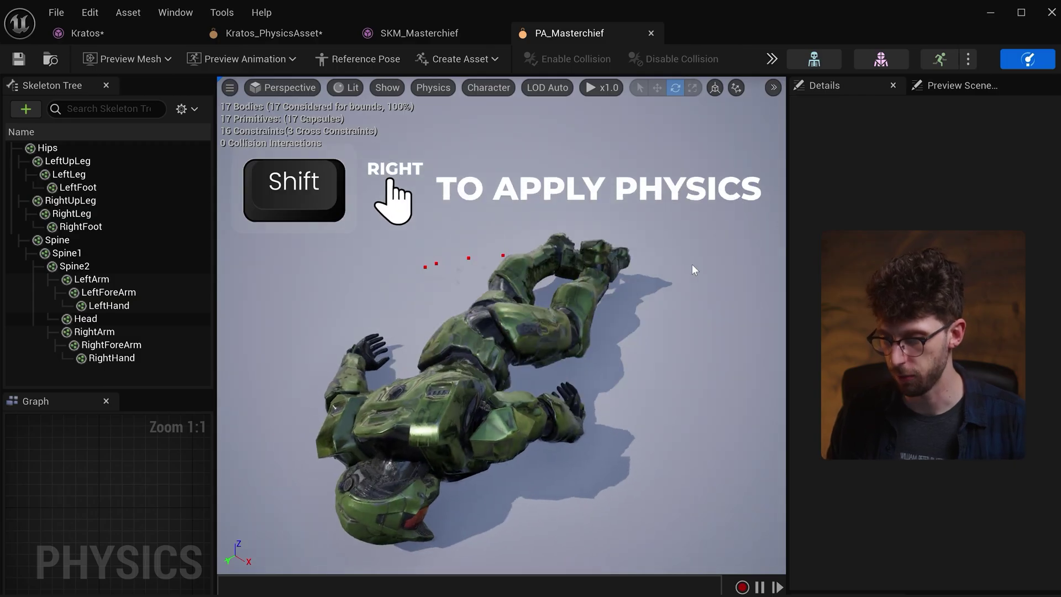
pyautogui.keyDown('shift'); pyautogui.moveTo(369, 377); pyautogui.dragTo(515, 289, button='right'); pyautogui.keyUp('shift')
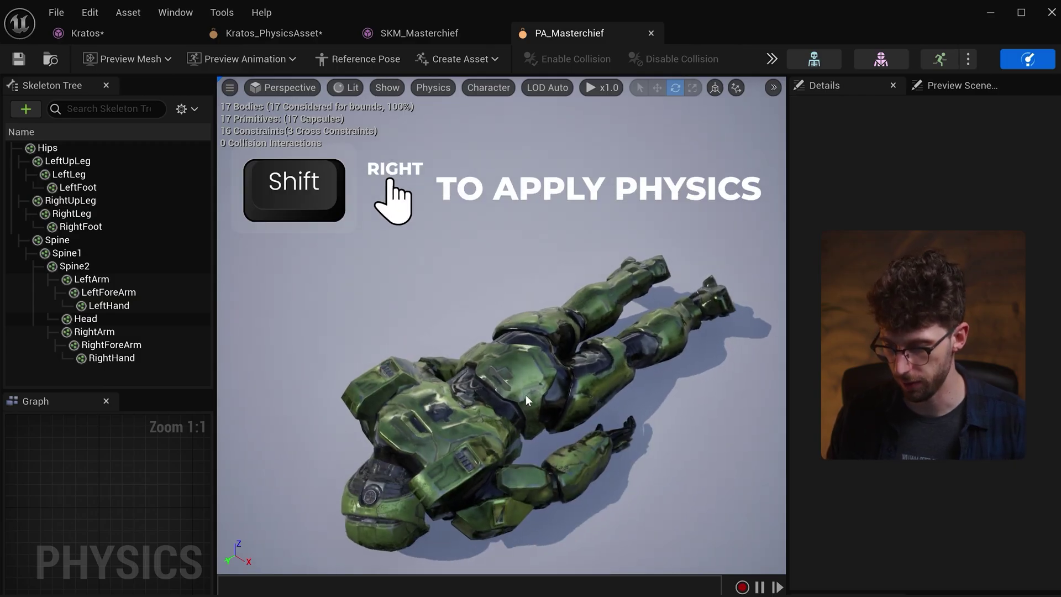
pyautogui.keyDown('shift'); pyautogui.moveTo(404, 438); pyautogui.dragTo(505, 260, button='right'); pyautogui.keyUp('shift')
pyautogui.keyDown('shift'); pyautogui.moveTo(499, 408); pyautogui.dragTo(546, 386, button='right'); pyautogui.keyUp('shift')
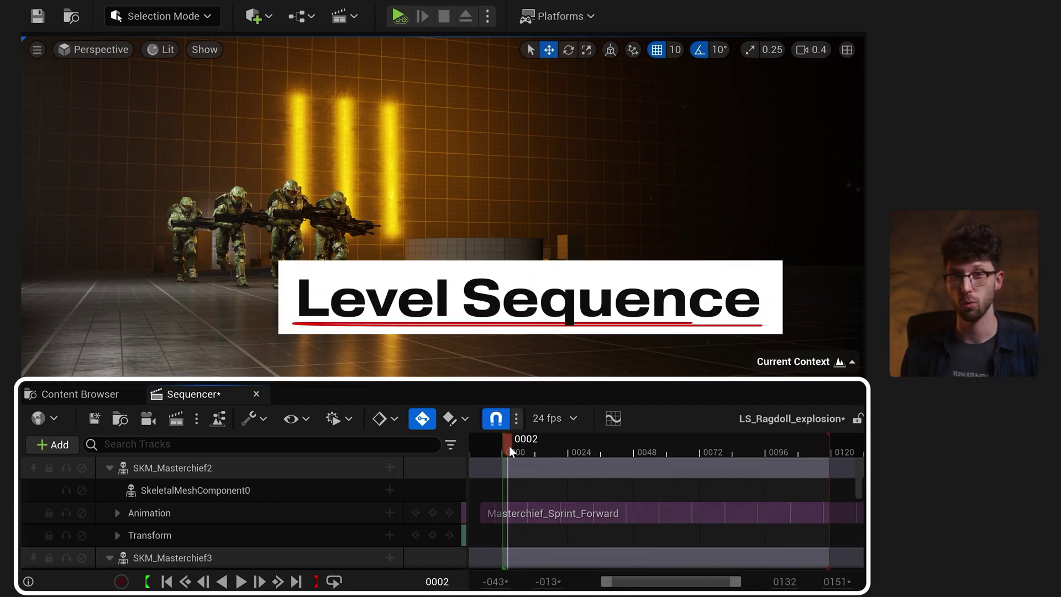
pyautogui.click(80, 394)
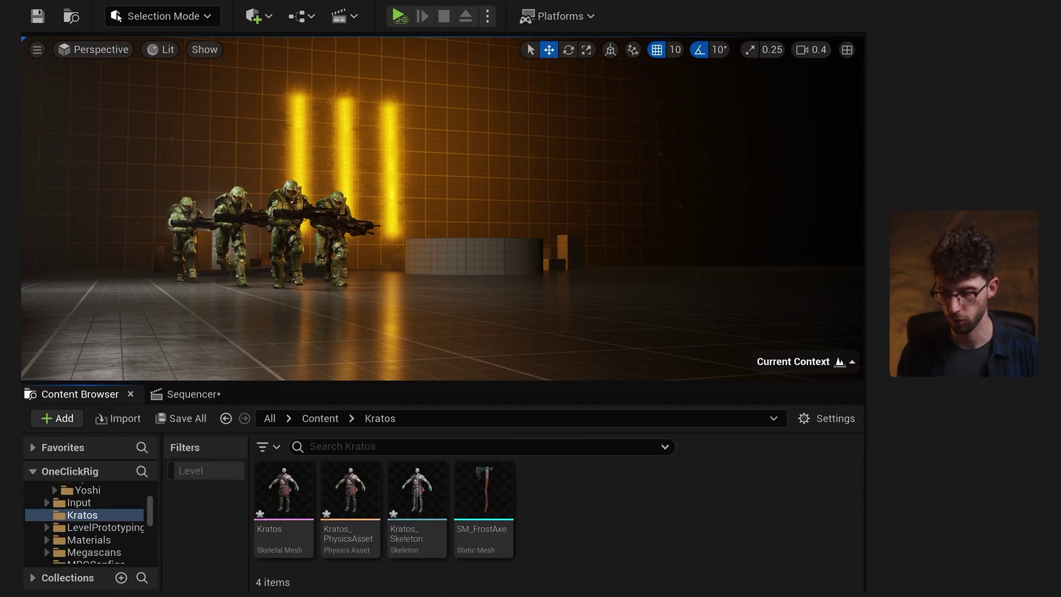
pyautogui.rightClick(531, 526)
pyautogui.moveTo(608, 370)
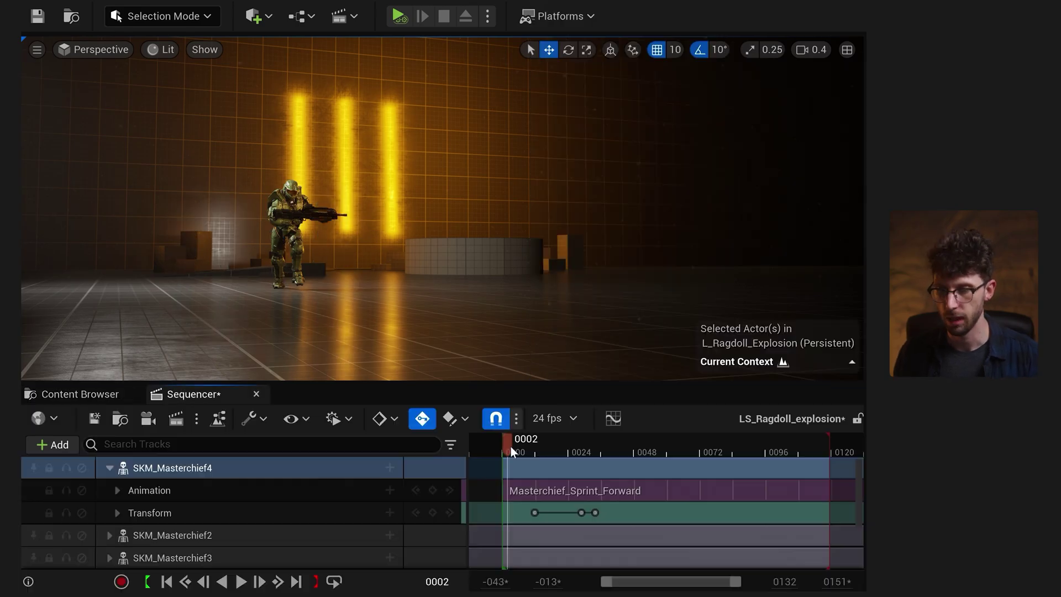
# Key SKM_Masterchief4's Simulate Physics off at frame 32 and on at frame 33 of the level sequence.
pyautogui.press('space')
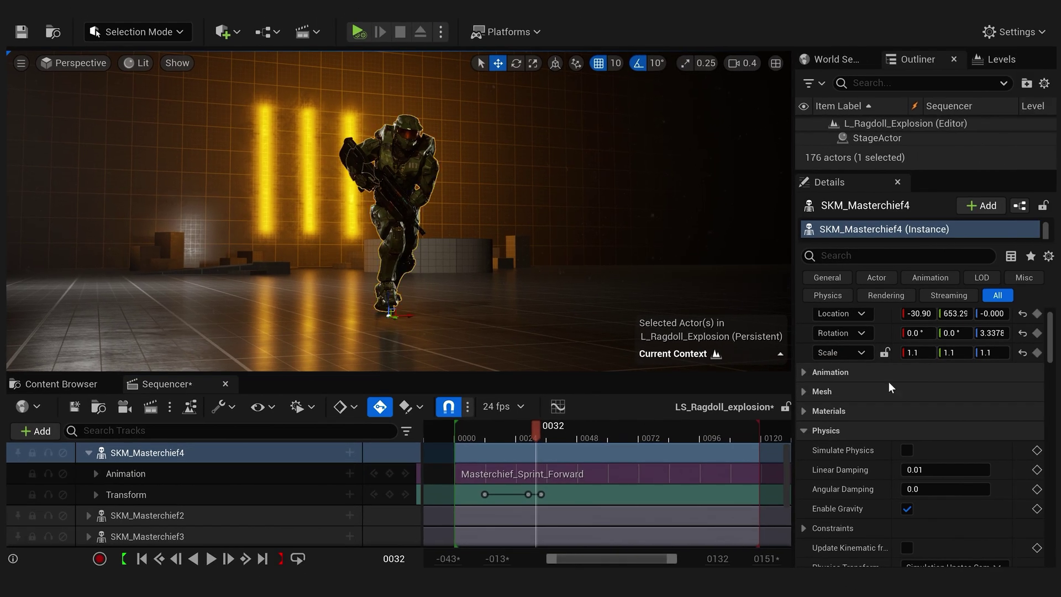
pyautogui.scroll(-1, 882, 466)
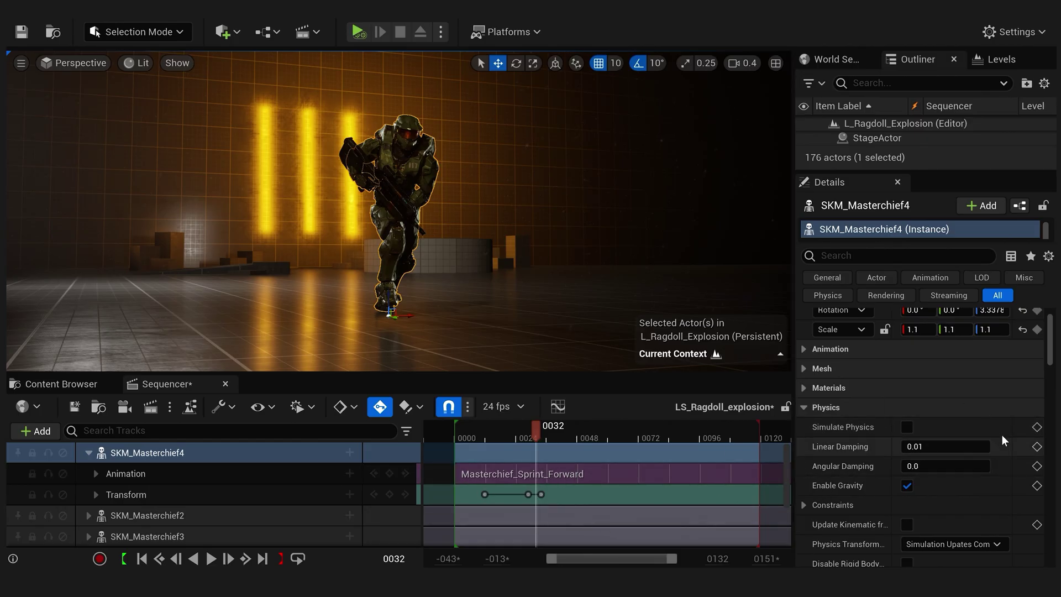
pyautogui.click(1036, 427)
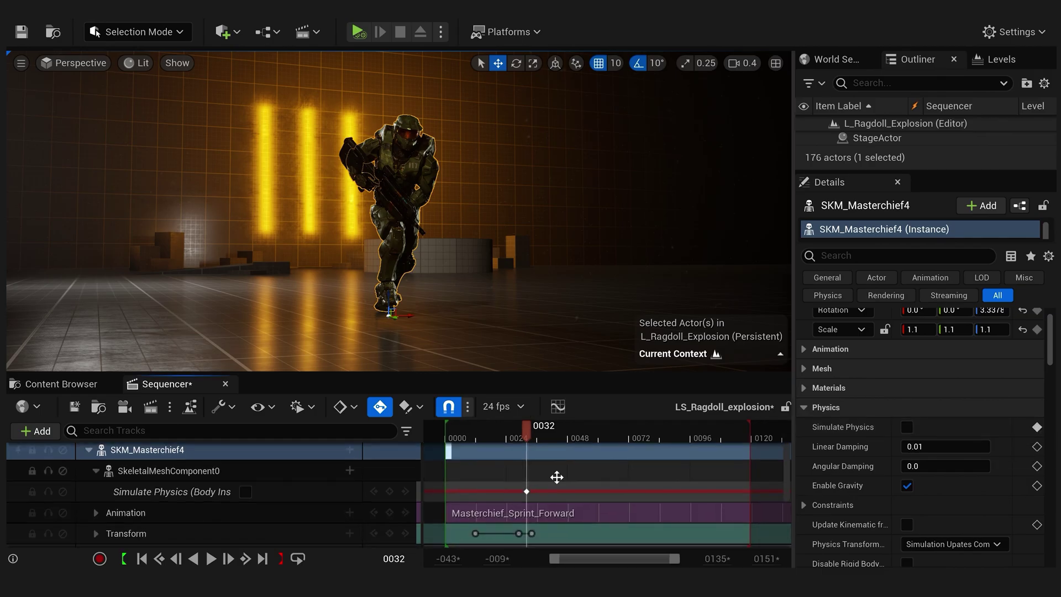
pyautogui.press('Right')
pyautogui.click(907, 427)
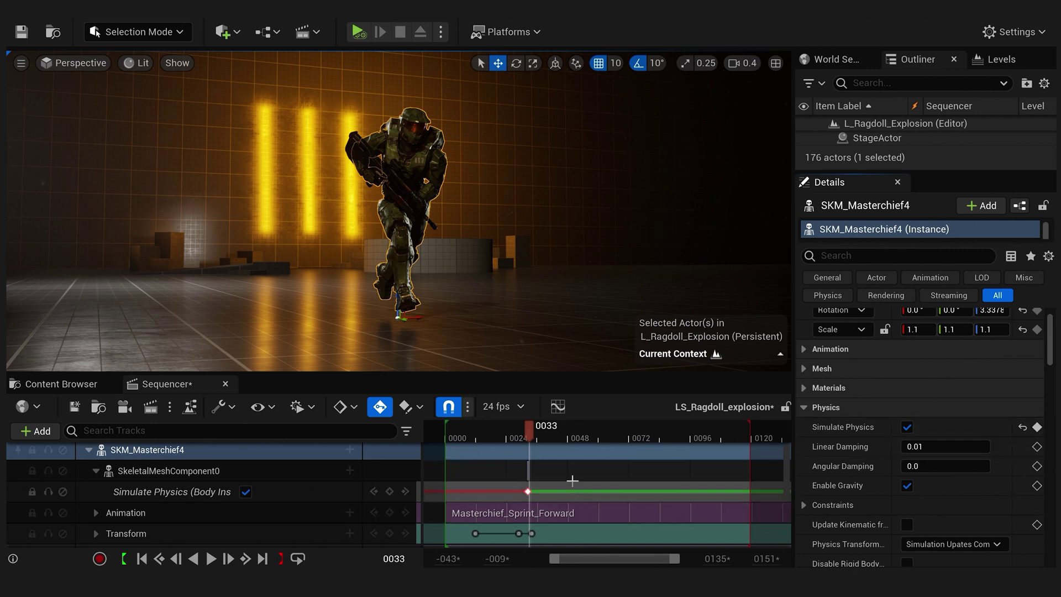
# Play the level sequence past the Simulate Physics key in the editor and return to frame 8.
pyautogui.moveTo(555, 470); pyautogui.dragTo(543, 469, button='right')
pyautogui.press('=')
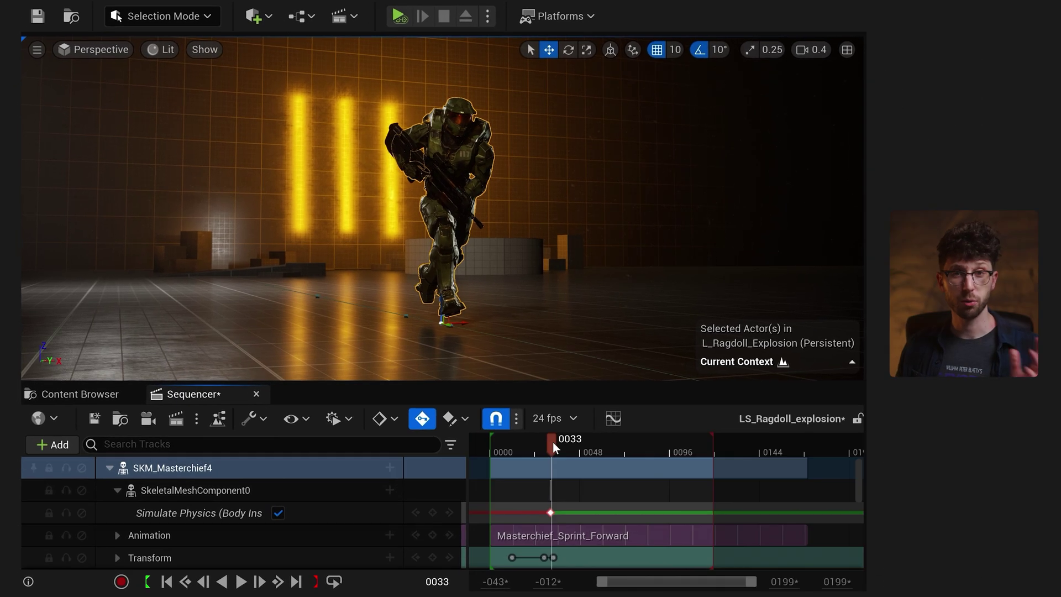
pyautogui.moveTo(552, 442); pyautogui.dragTo(515, 472)
pyautogui.press('space')
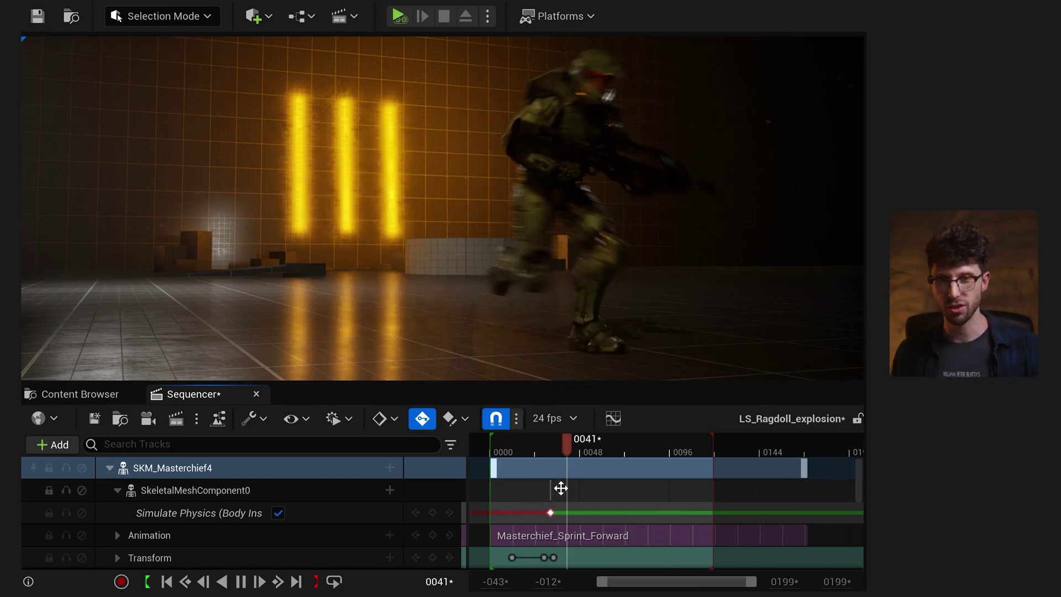
pyautogui.press('space')
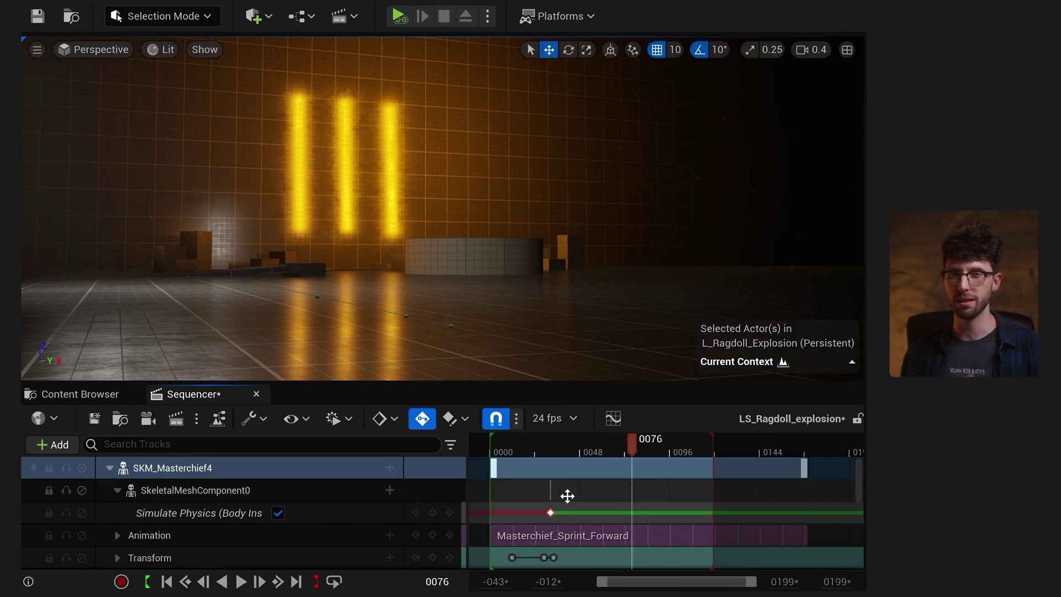
pyautogui.moveTo(592, 450); pyautogui.dragTo(505, 450)
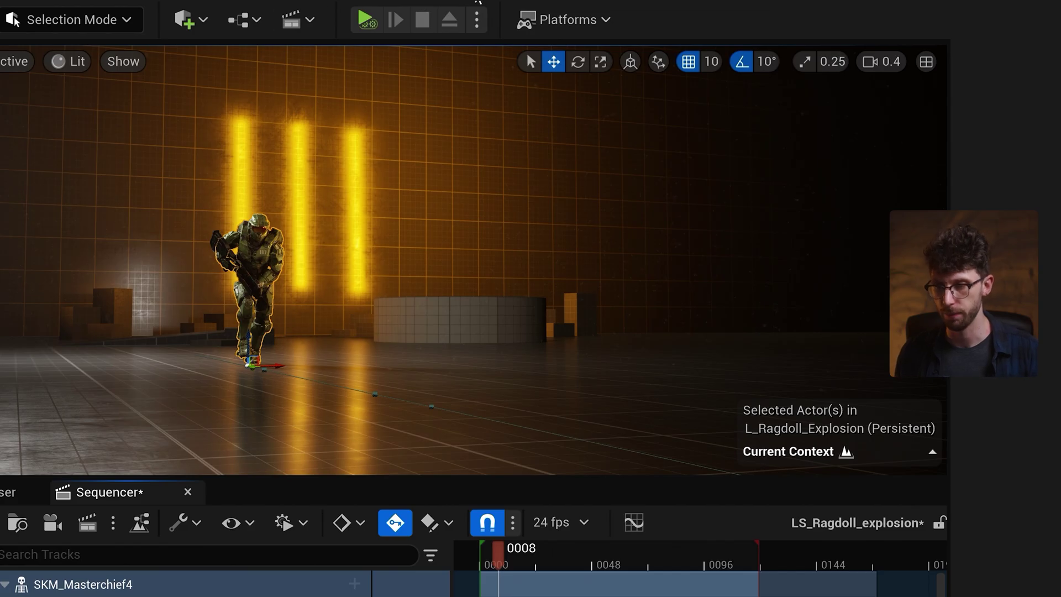
# Run the level in Simulate mode, play the sequence to check the ragdoll, and stop the simulation.
pyautogui.click(478, 19)
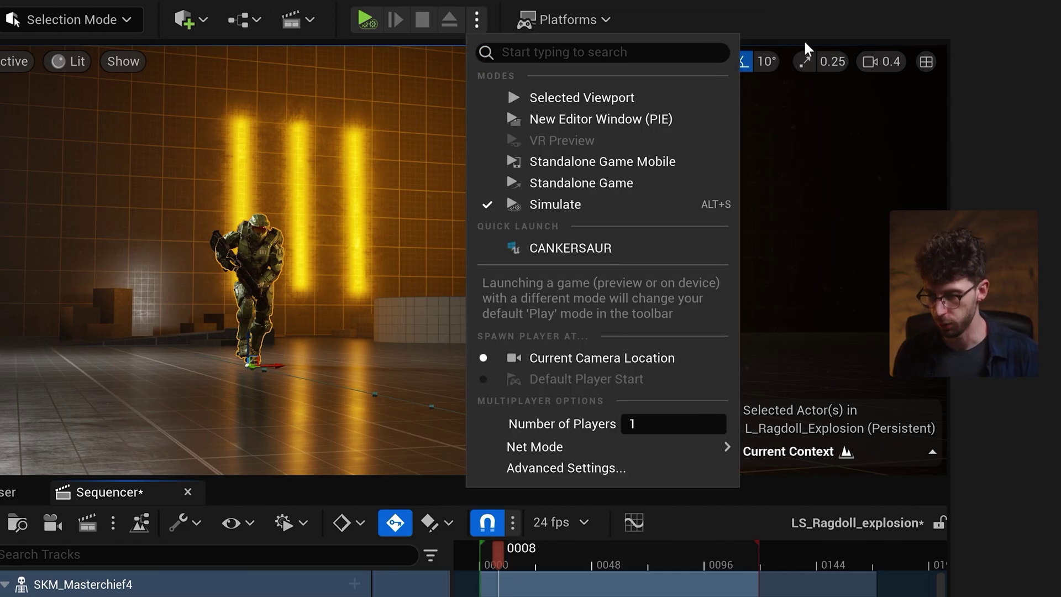
pyautogui.click(698, 206)
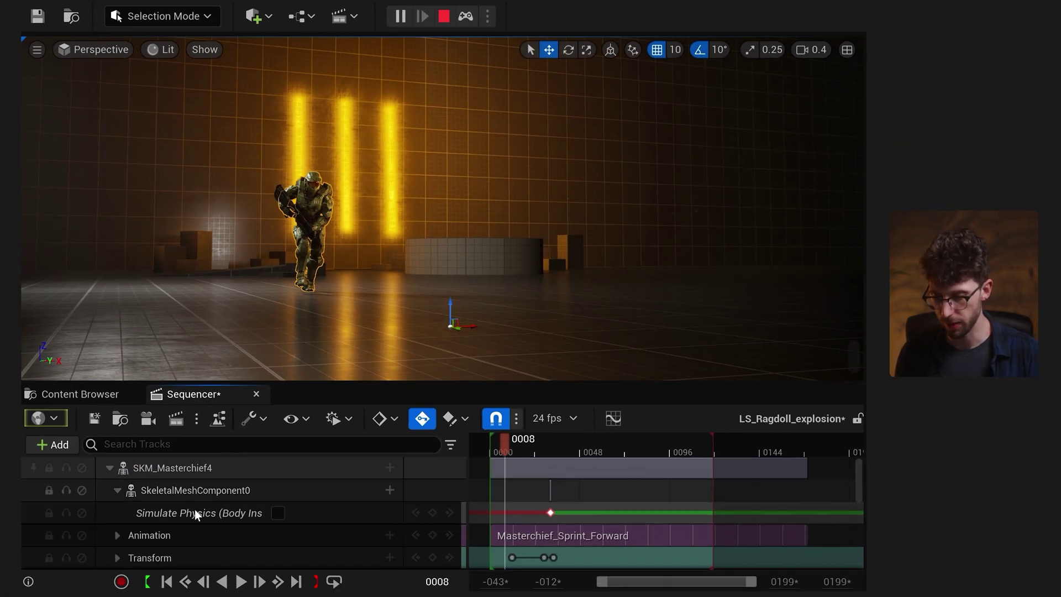
pyautogui.click(242, 582)
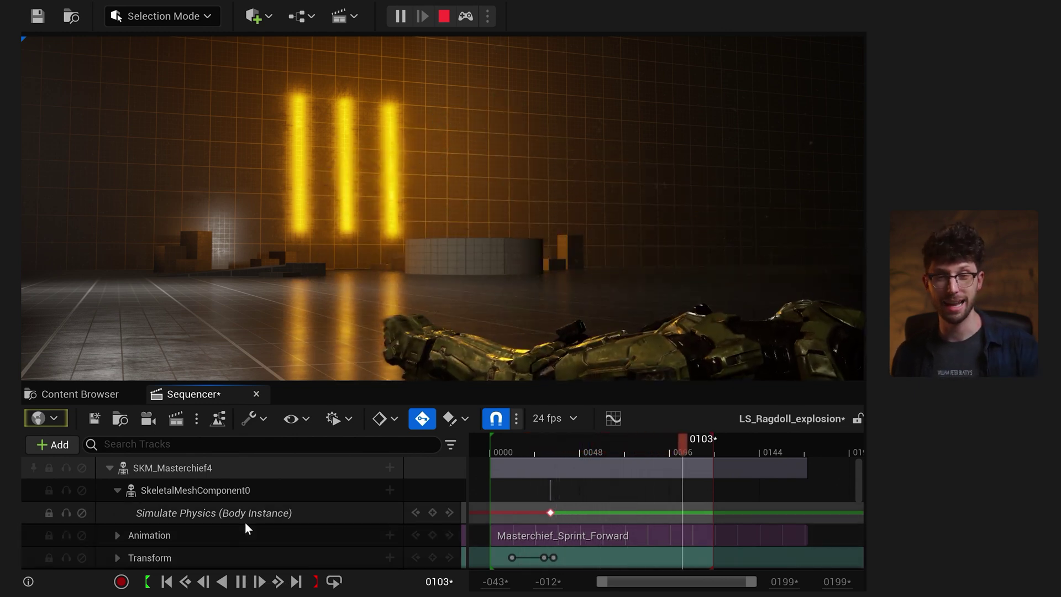
pyautogui.click(241, 582)
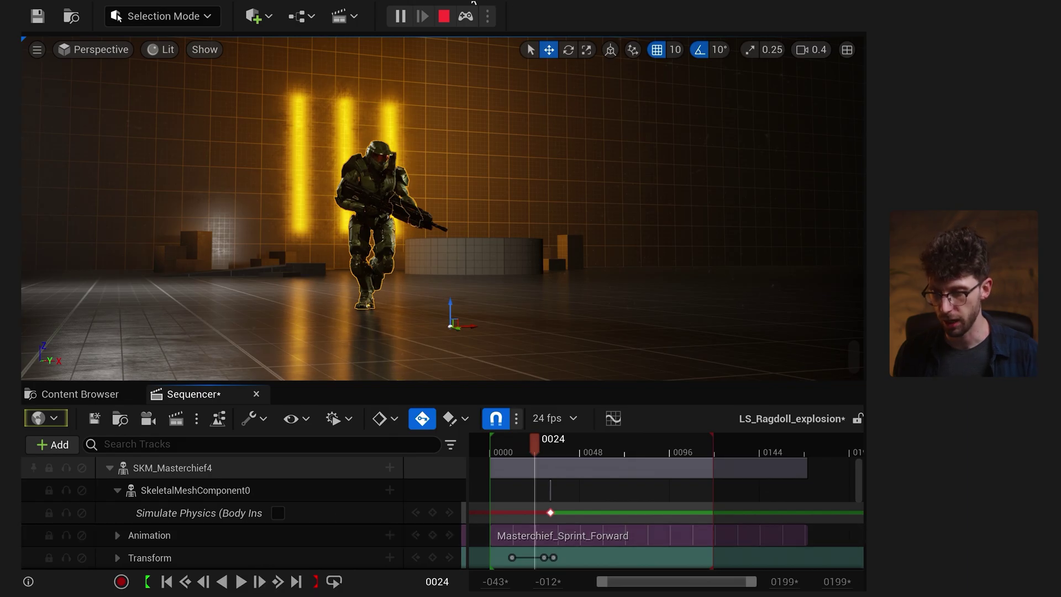
pyautogui.click(445, 16)
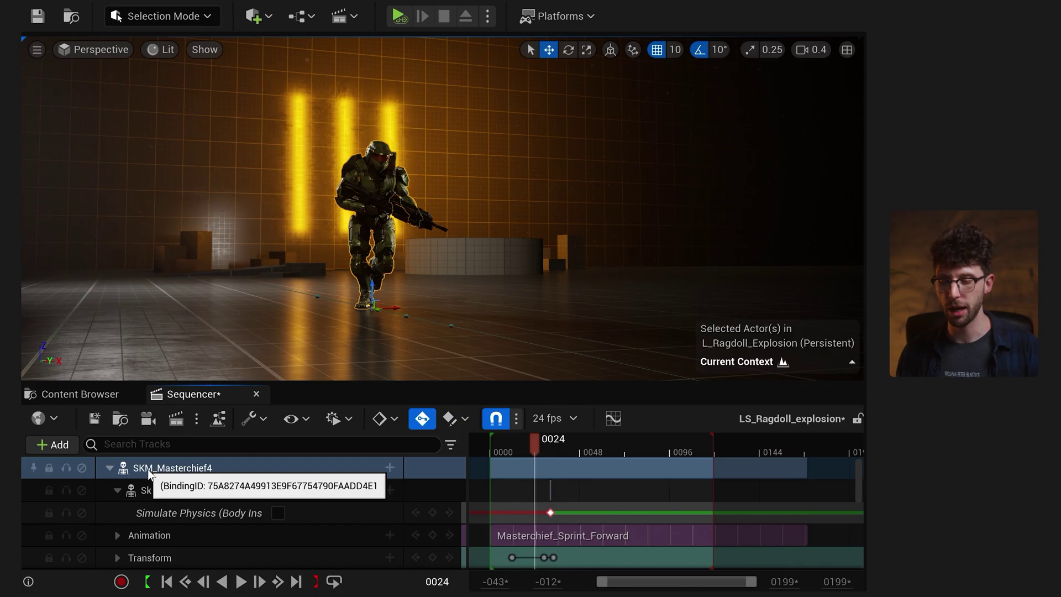
# Place the LS_Ragdoll_explosion sequence in the level with Auto Play enabled and simulate the level to test it.
pyautogui.click(122, 420)
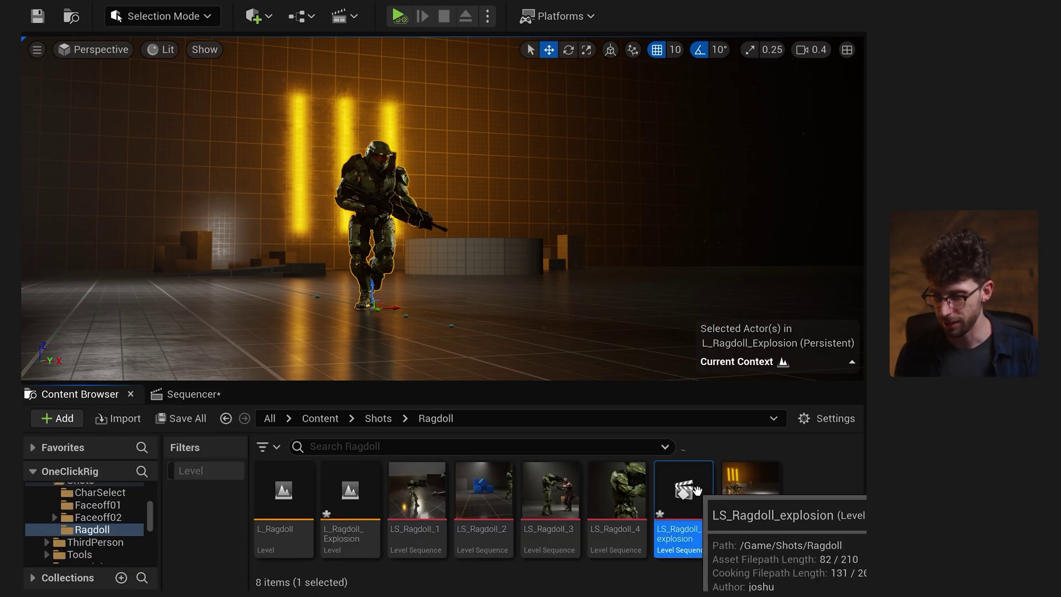
pyautogui.moveTo(697, 491); pyautogui.dragTo(671, 201)
pyautogui.moveTo(569, 321); pyautogui.dragTo(569, 320)
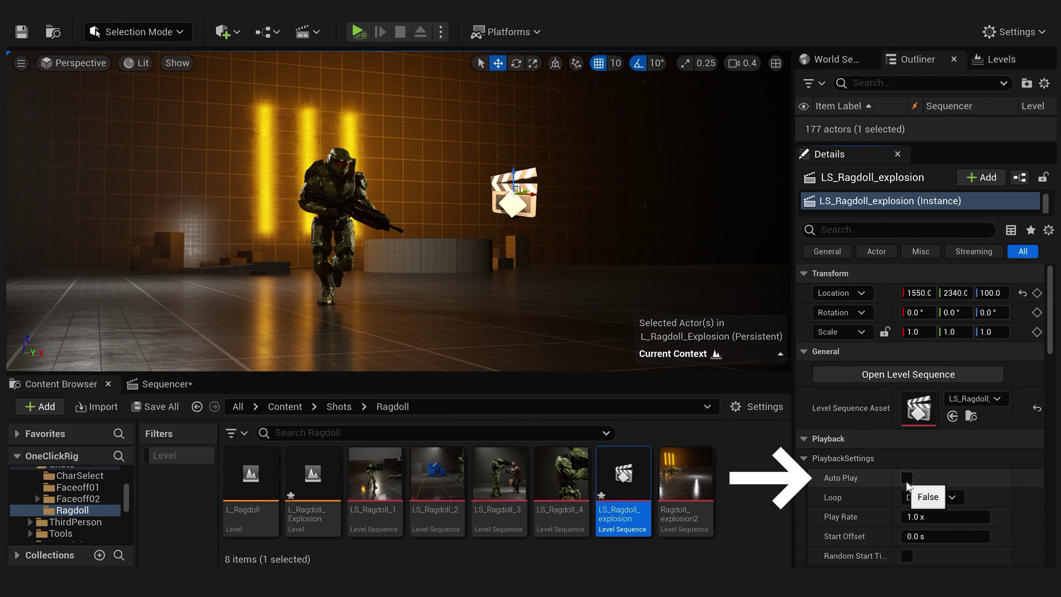
pyautogui.click(357, 31)
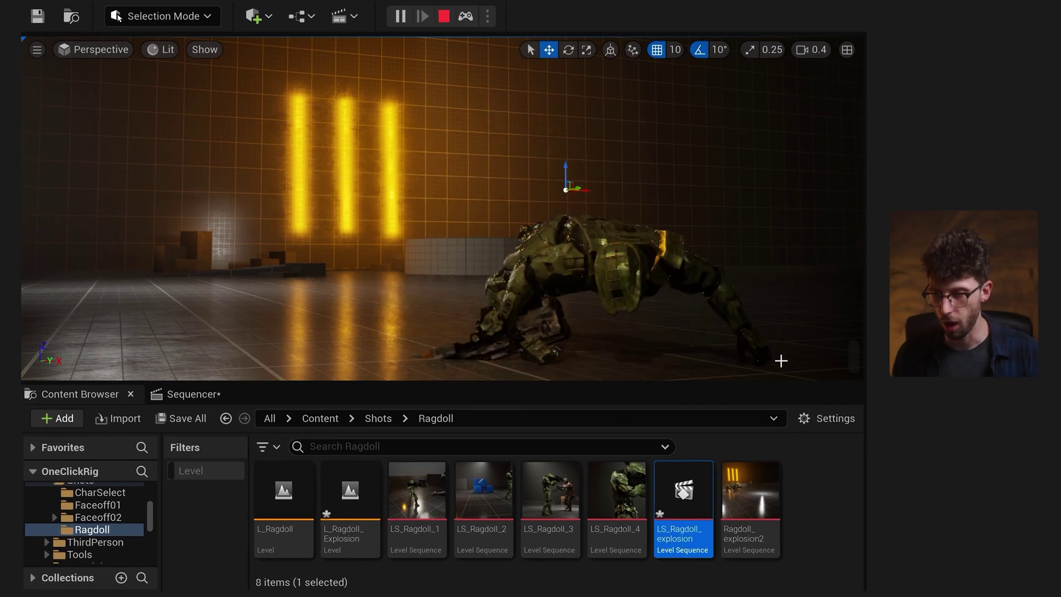
# Add a sphere to the level beside the character, raise it above the floor and enable Simulate Physics on it.
pyautogui.click(190, 394)
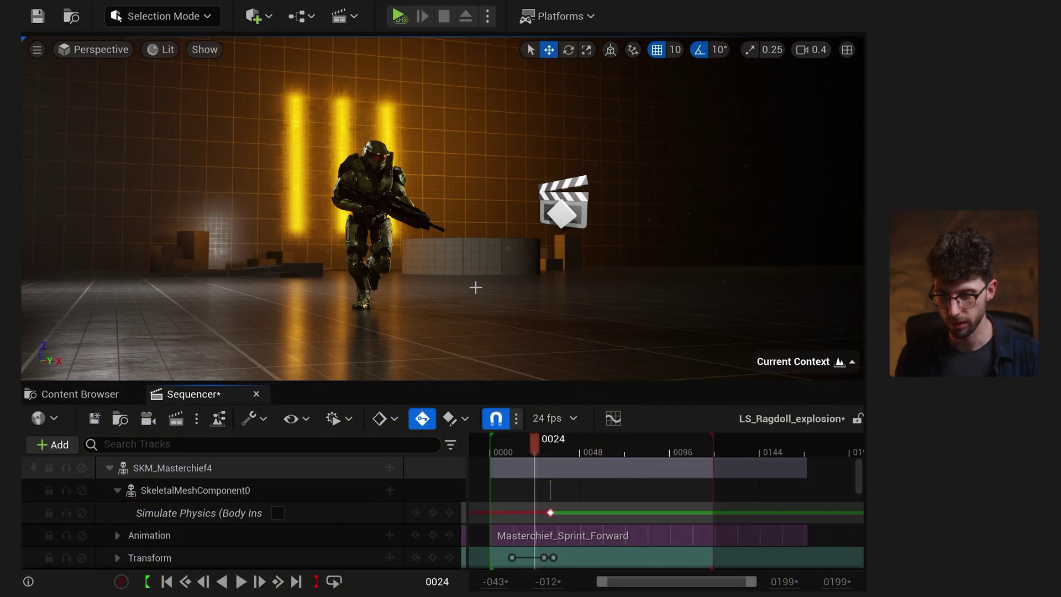
pyautogui.click(255, 17)
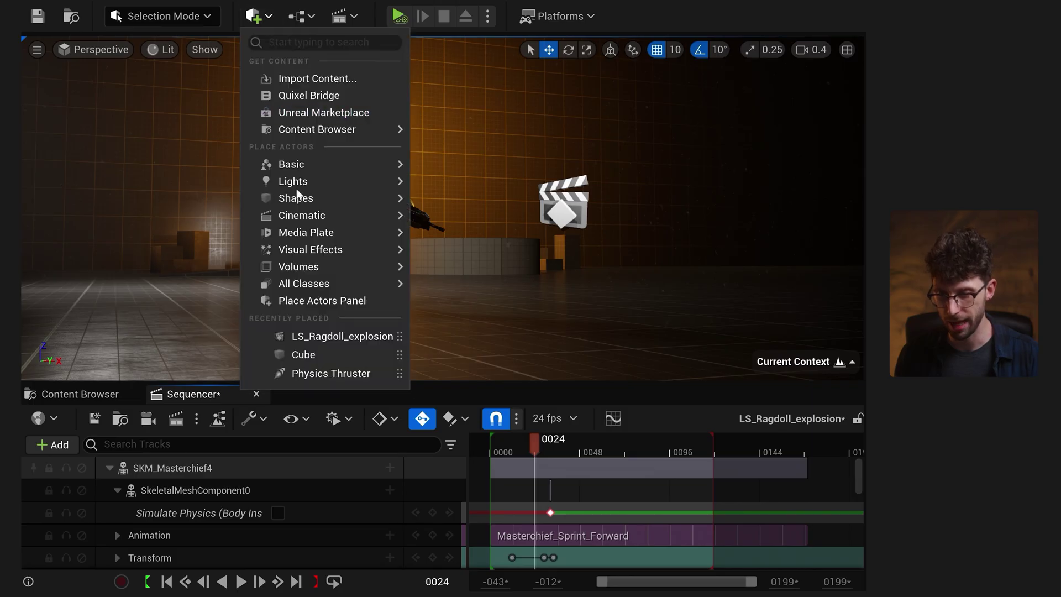
pyautogui.moveTo(320, 203)
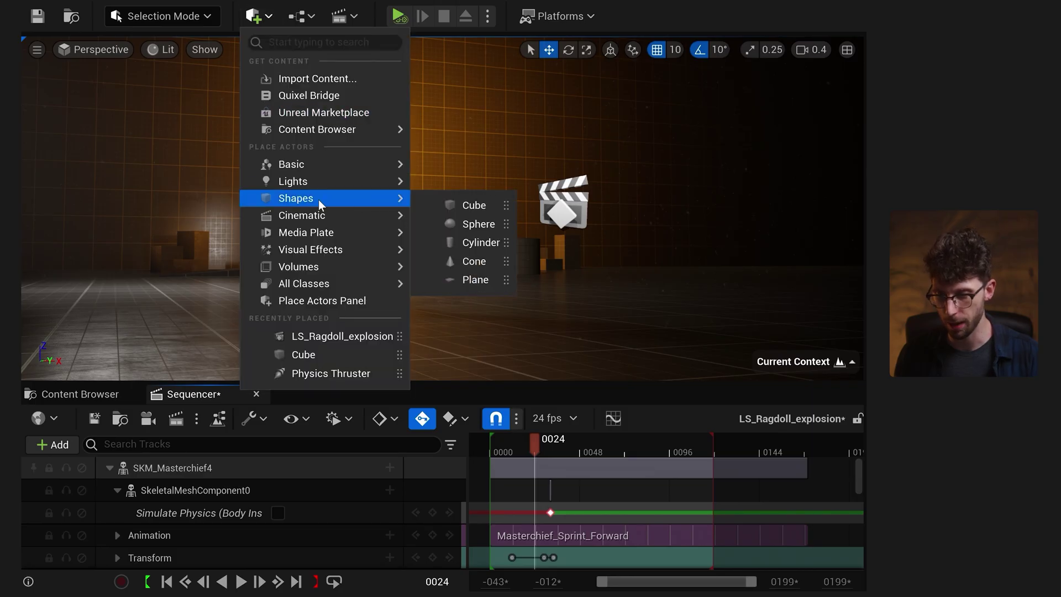
pyautogui.click(459, 224)
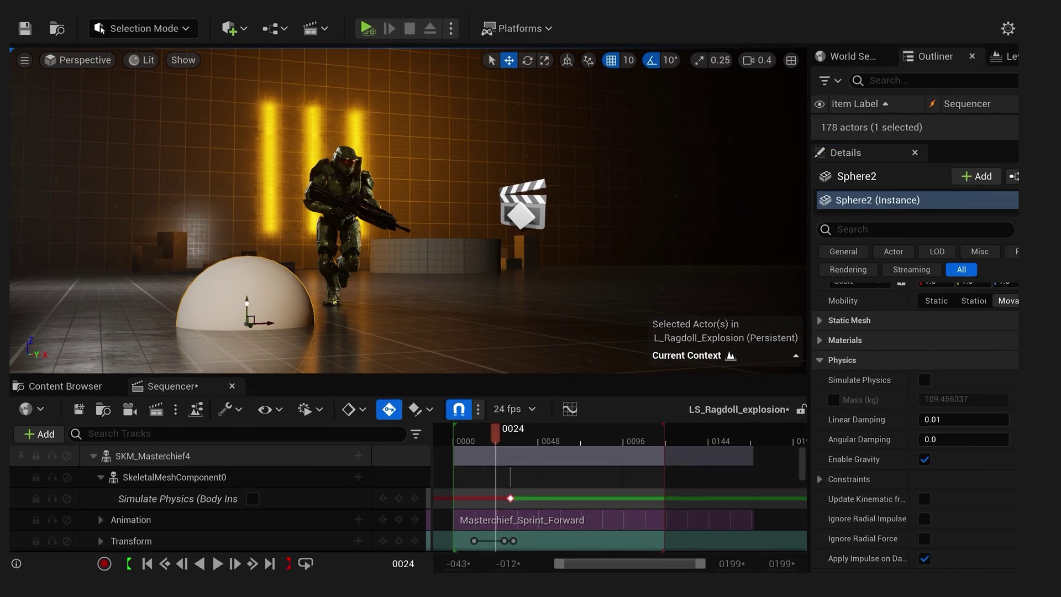
pyautogui.moveTo(247, 303); pyautogui.dragTo(226, 162)
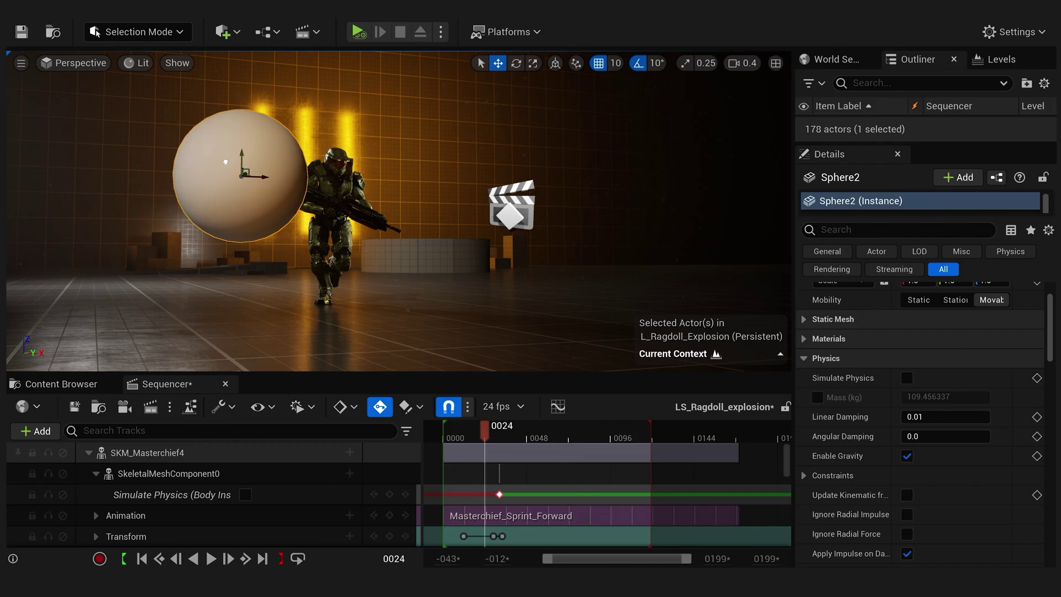
pyautogui.click(907, 378)
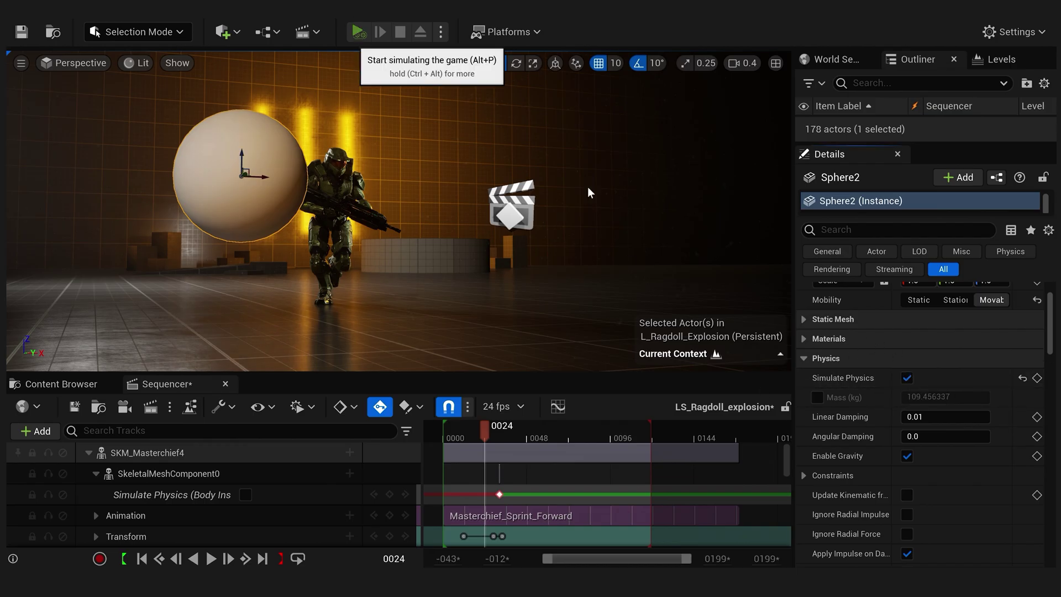
# Simulate the level to test the sphere's physics, move the sphere toward the ragdoll, and stop the simulation.
pyautogui.click(359, 31)
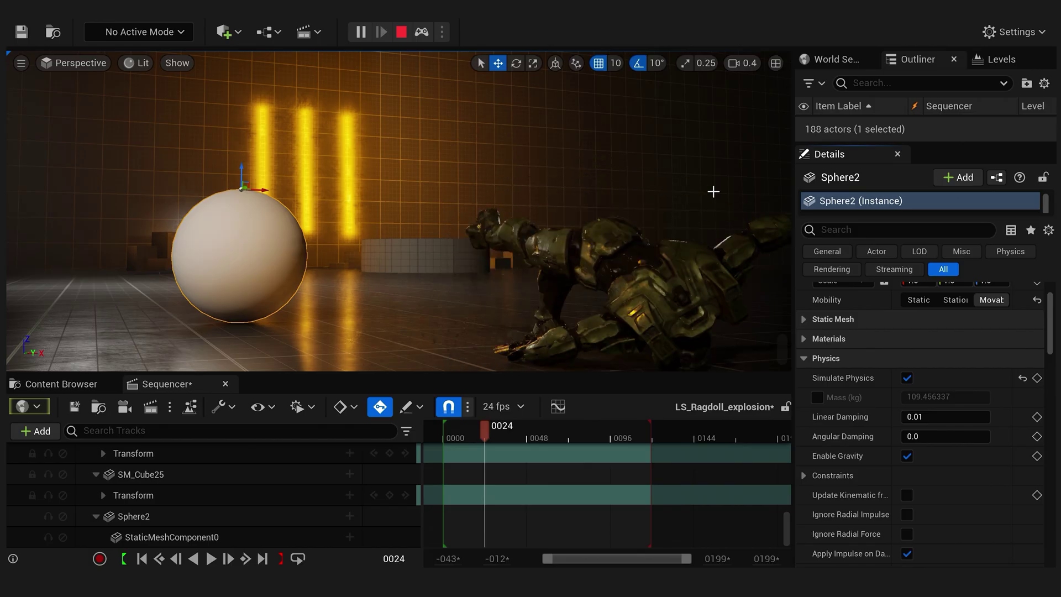
pyautogui.press('Escape')
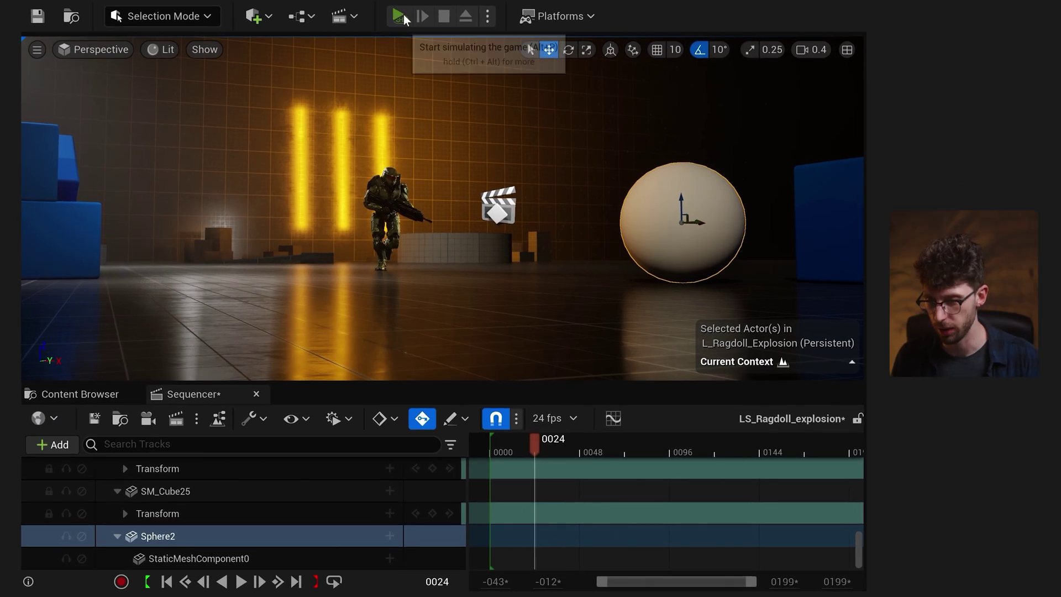
pyautogui.click(400, 16)
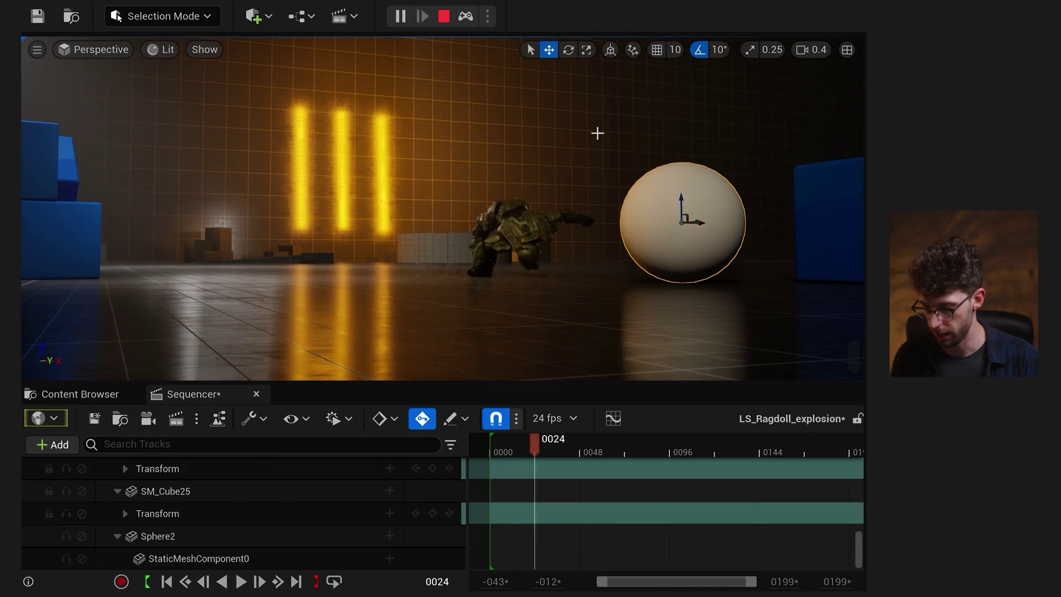
pyautogui.moveTo(678, 201); pyautogui.dragTo(512, 236)
pyautogui.press('Escape')
# Add a Transform track to Sphere2 in the level sequence with the playhead at frame 30.
pyautogui.moveTo(561, 535); pyautogui.dragTo(561, 525, button='right')
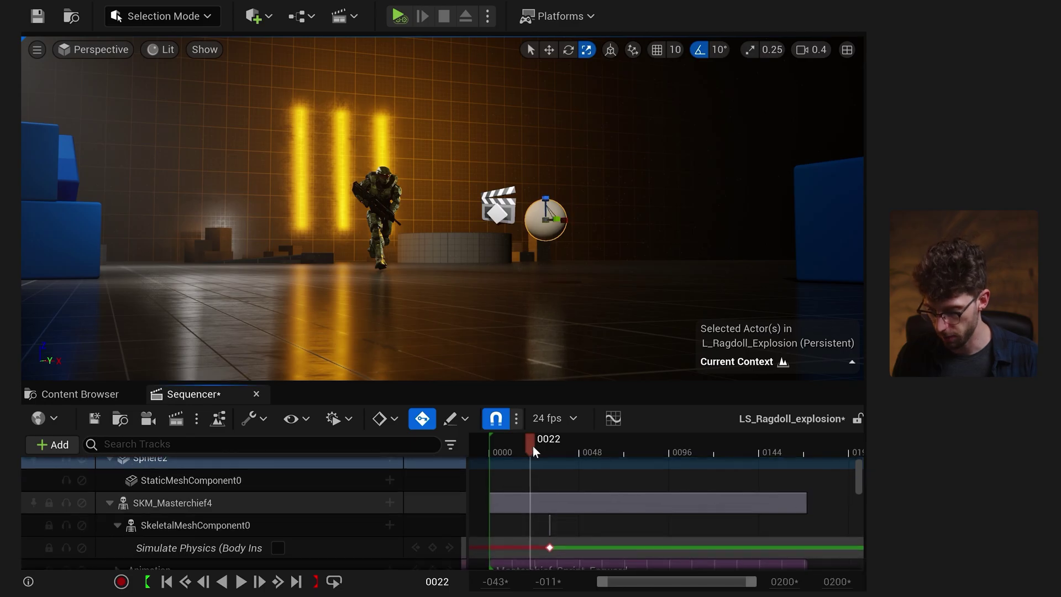
pyautogui.moveTo(533, 446); pyautogui.dragTo(500, 451)
pyautogui.keyDown('ctrl'); pyautogui.scroll(10, 551, 442); pyautogui.keyUp('ctrl')
pyautogui.moveTo(501, 471); pyautogui.dragTo(511, 479, button='right')
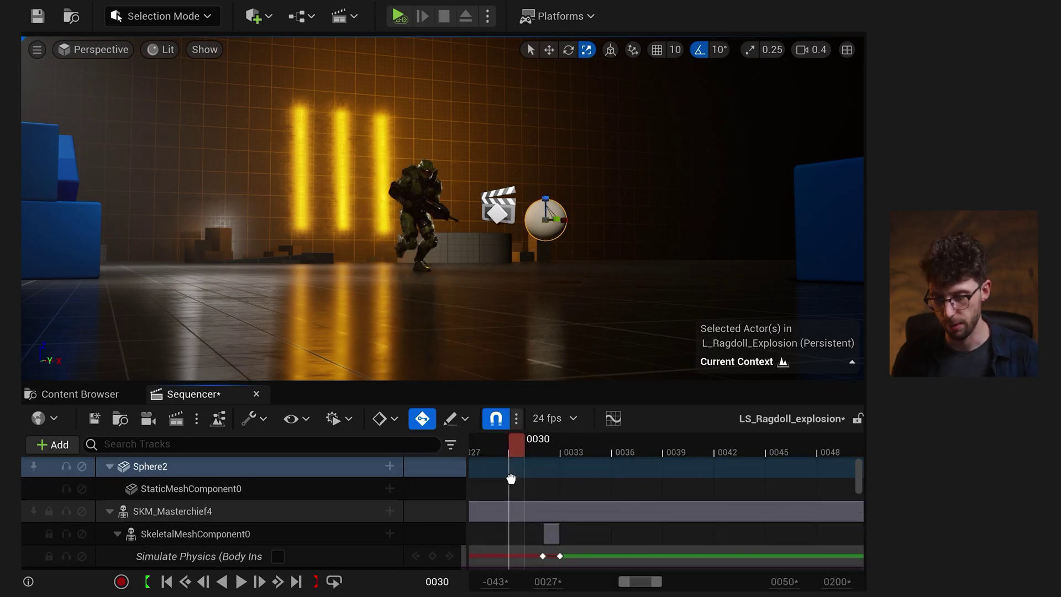
pyautogui.click(389, 468)
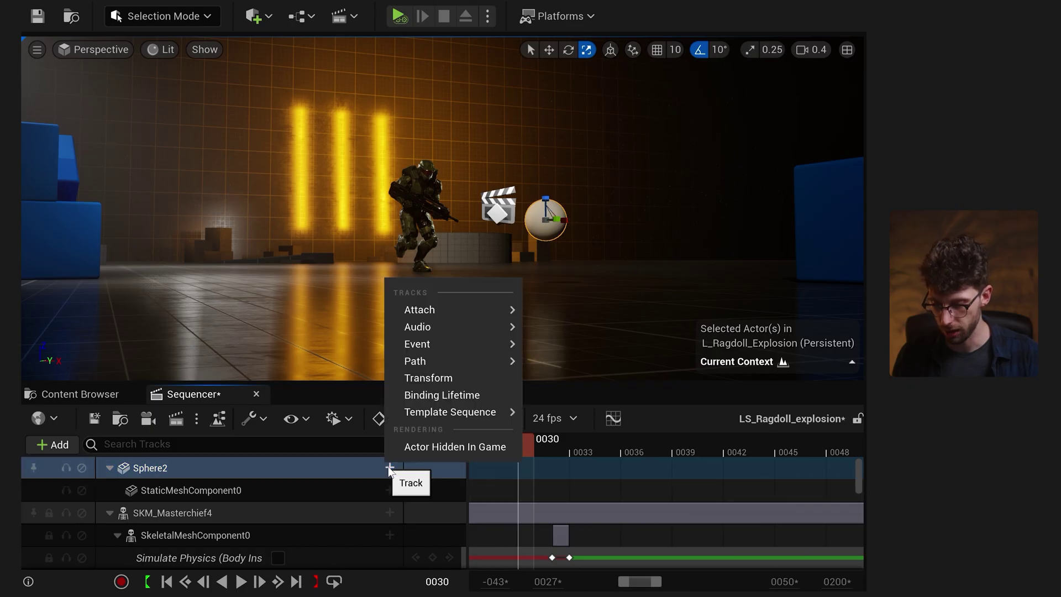
pyautogui.click(428, 378)
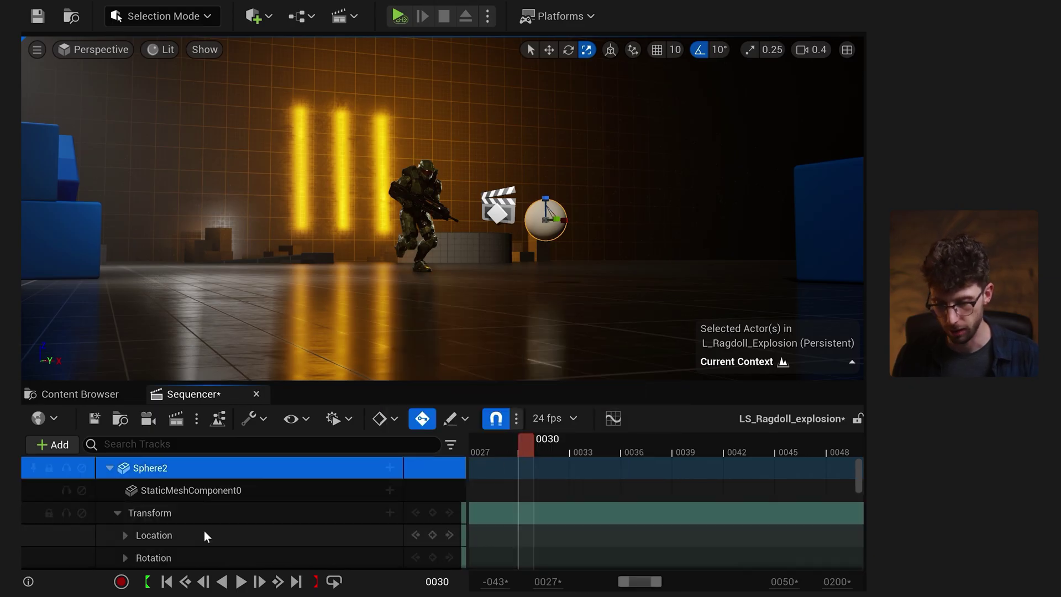
# Key Sphere2's Scale at frame 30, enlarge the sphere at frame 35, and make both scale keys linear.
pyautogui.scroll(-3, 206, 536)
pyautogui.click(433, 514)
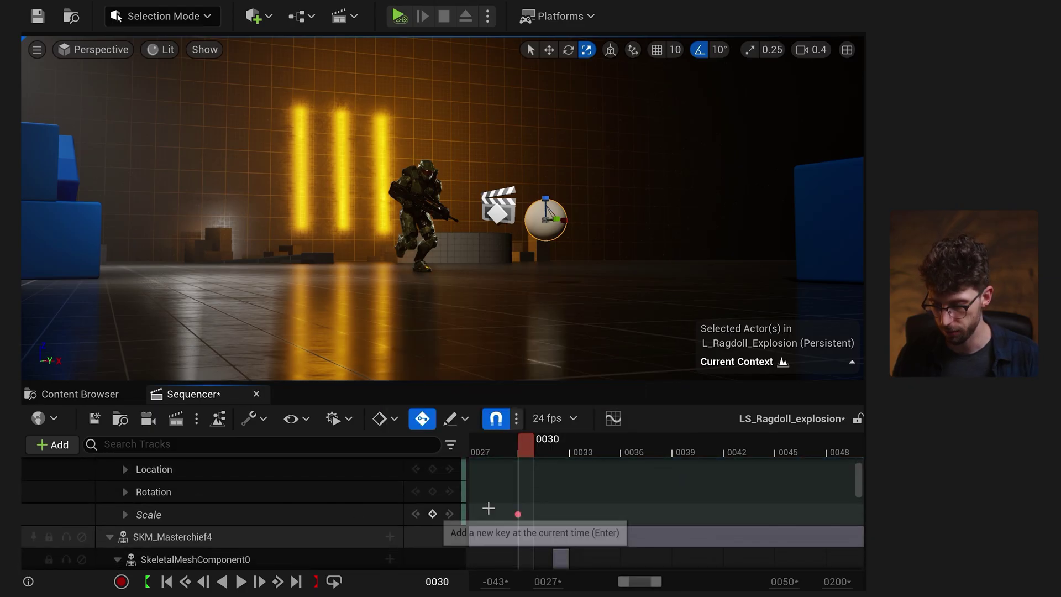
pyautogui.moveTo(526, 442); pyautogui.dragTo(611, 444)
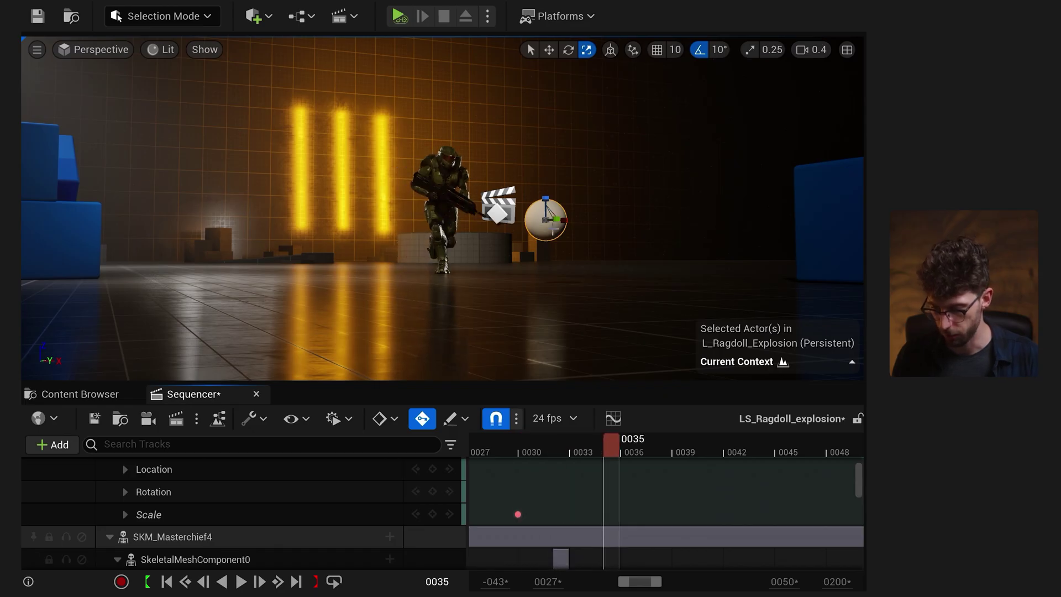
pyautogui.moveTo(546, 220); pyautogui.dragTo(617, 178)
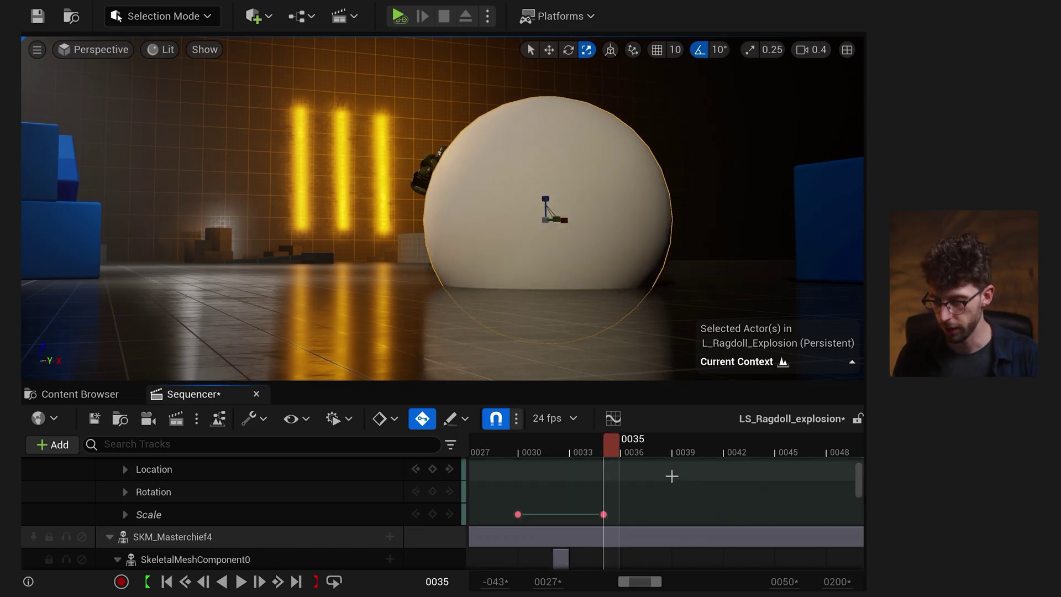
pyautogui.moveTo(672, 476); pyautogui.dragTo(495, 525)
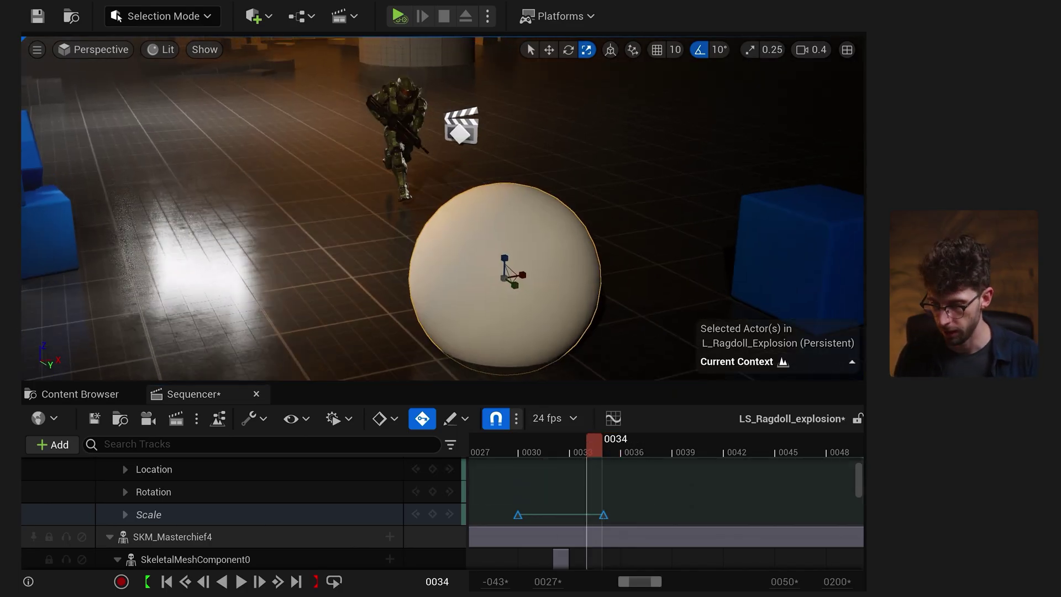
# With the playhead at frame 33, move the enlarged sphere across the floor to just in front of the Masterchief.
pyautogui.moveTo(442, 208); pyautogui.dragTo(442, 238, button='right')
pyautogui.click(570, 447)
pyautogui.press('w')
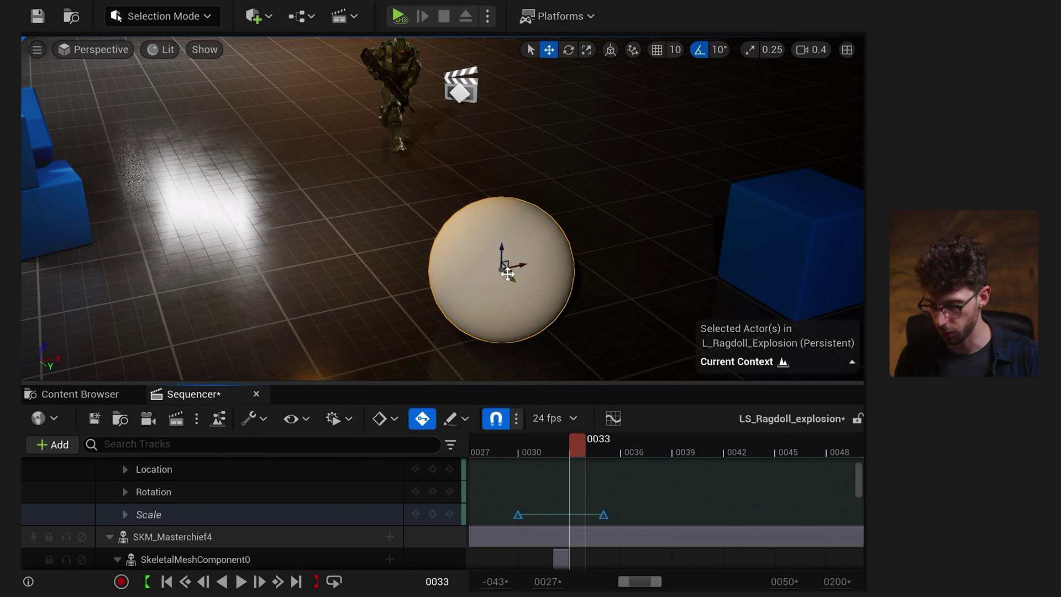
pyautogui.moveTo(510, 272); pyautogui.dragTo(445, 99)
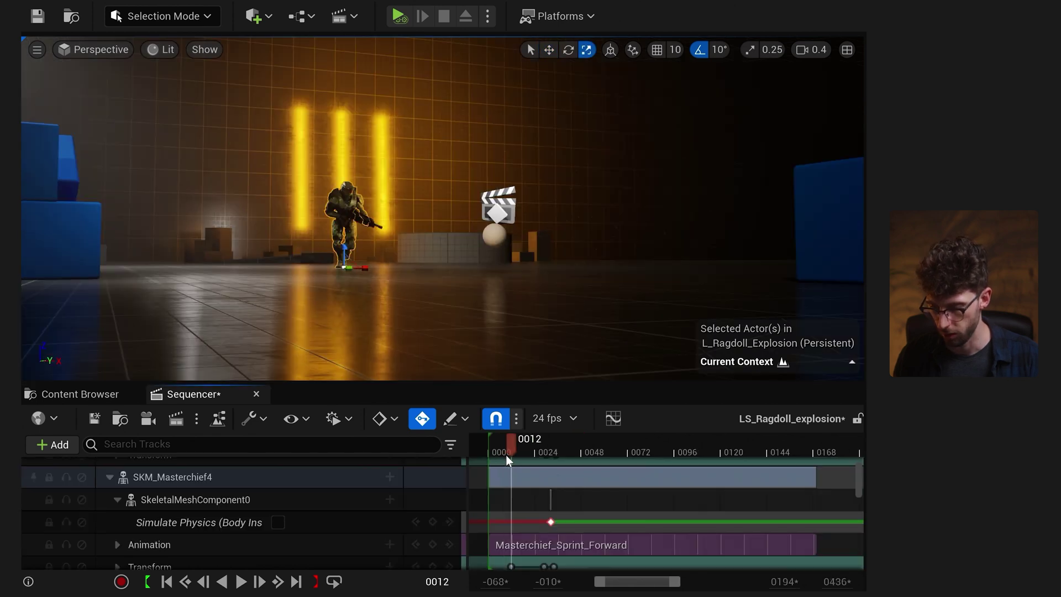
# Play the sequence from near its start and simulate the level to test the growing sphere against the ragdoll.
pyautogui.click(502, 456)
pyautogui.press('space')
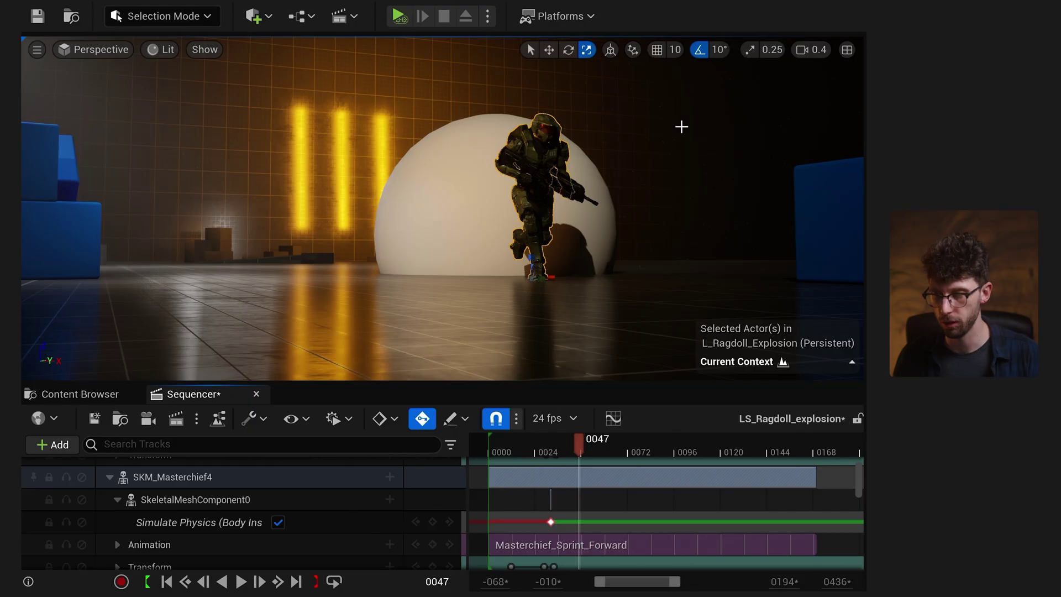
pyautogui.click(398, 15)
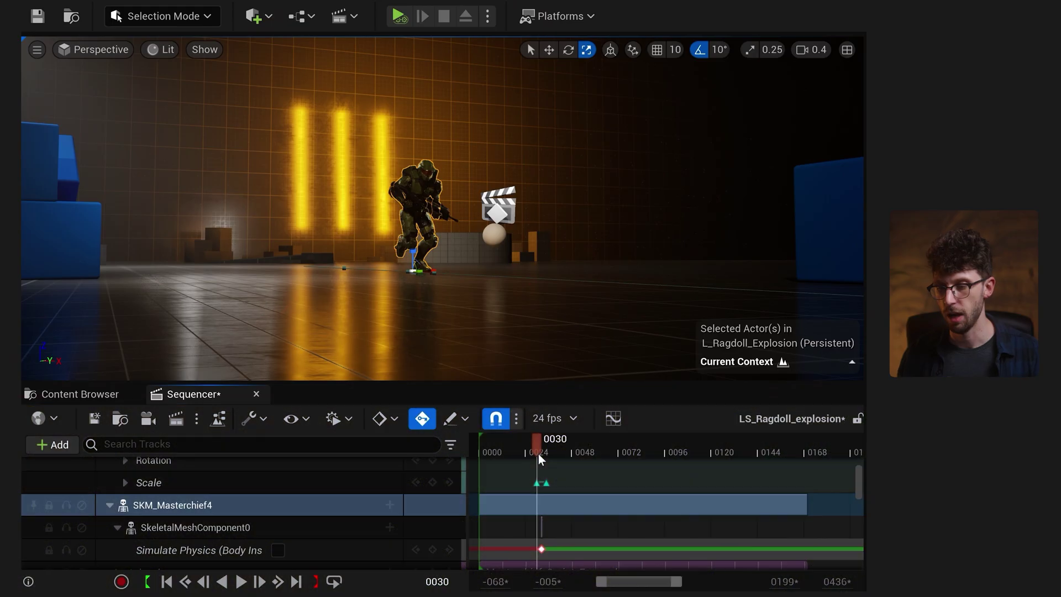
# Shorten the sphere's growth by moving its first Scale key to frame 31 and its last to frame 34.
pyautogui.moveTo(538, 453); pyautogui.dragTo(539, 447)
pyautogui.keyDown('ctrl'); pyautogui.scroll(8, 539, 446); pyautogui.keyUp('ctrl')
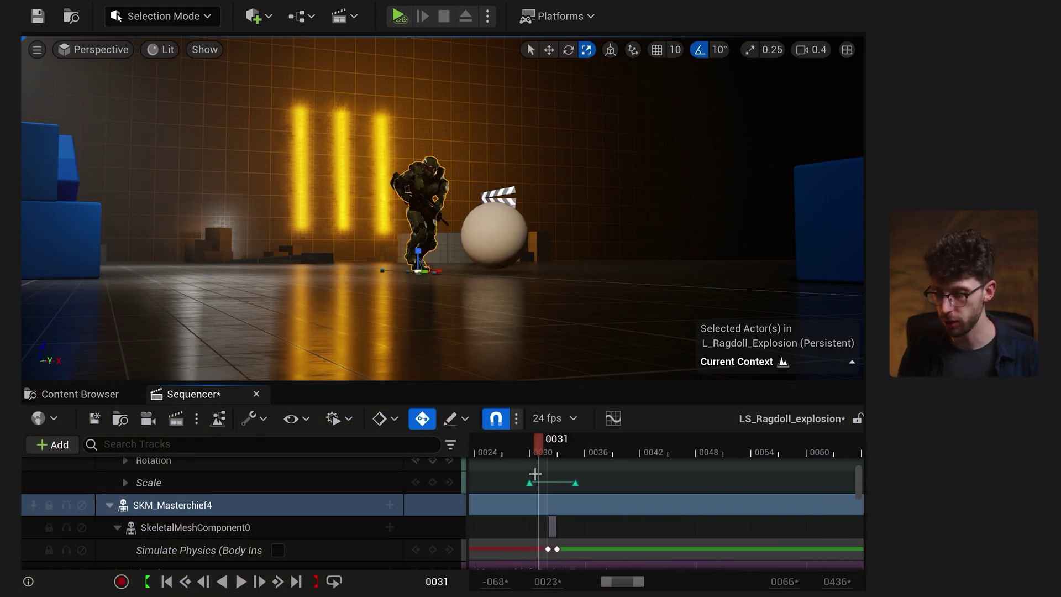
pyautogui.click(529, 479)
pyautogui.click(528, 481)
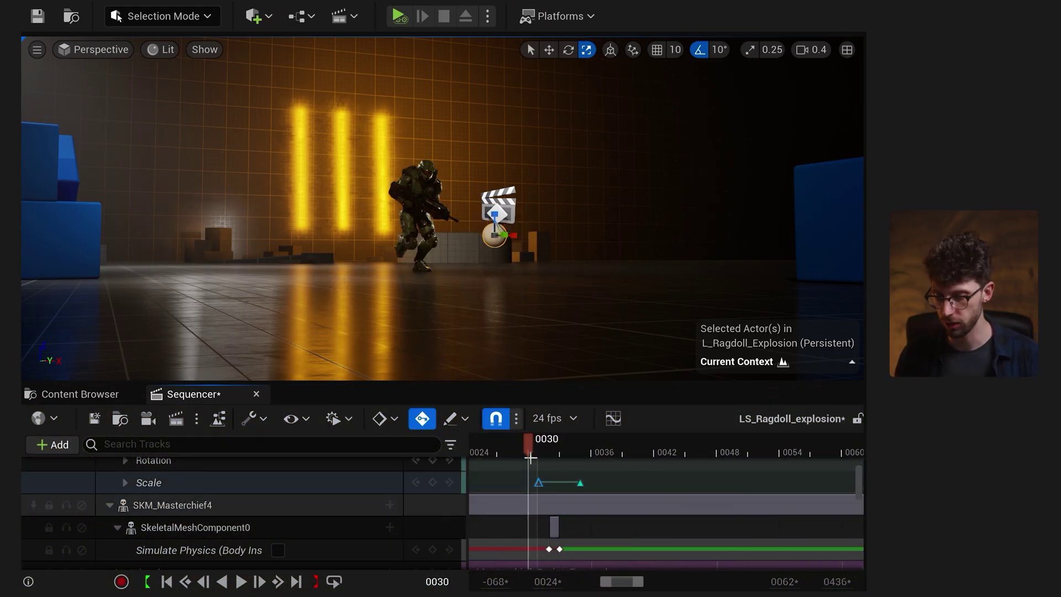
pyautogui.click(580, 483)
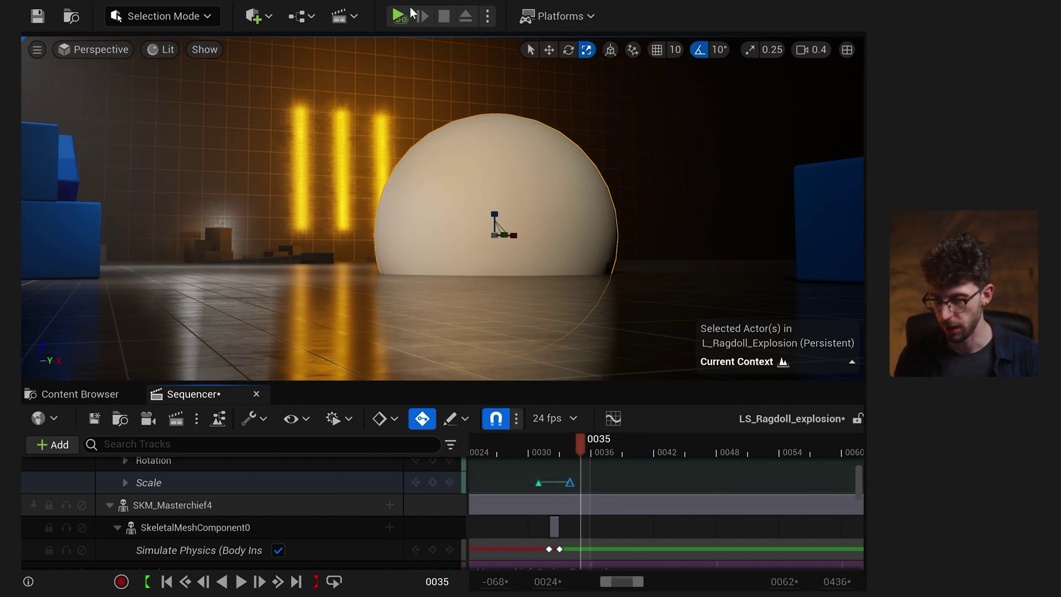
# Simulate the level to test the faster sphere growth, and check the physics settings of the blue cube SM_ChamferCube7.
pyautogui.click(411, 9)
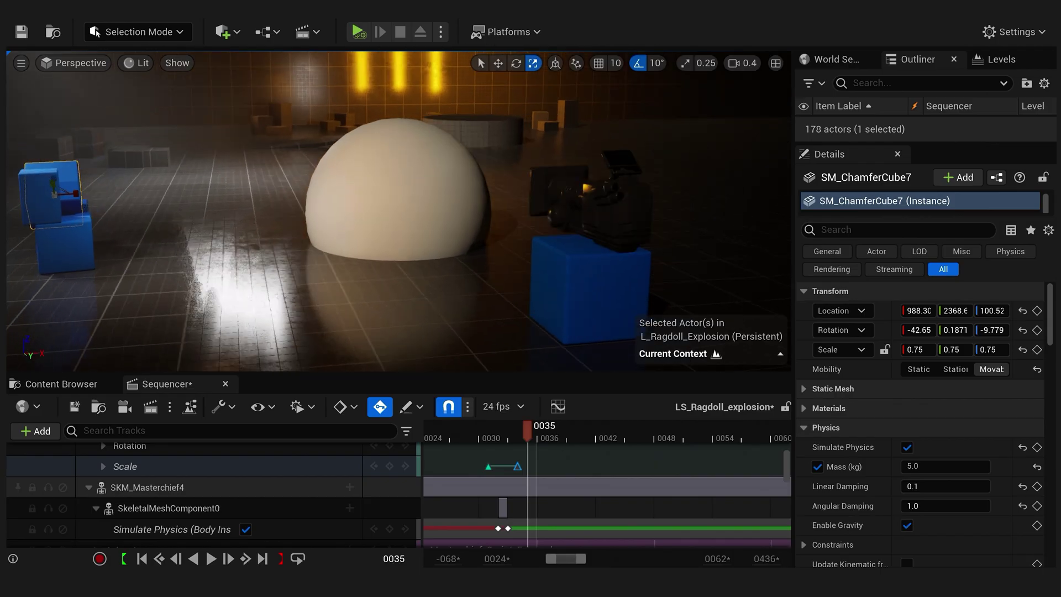
pyautogui.moveTo(180, 128); pyautogui.dragTo(179, 128, button='right')
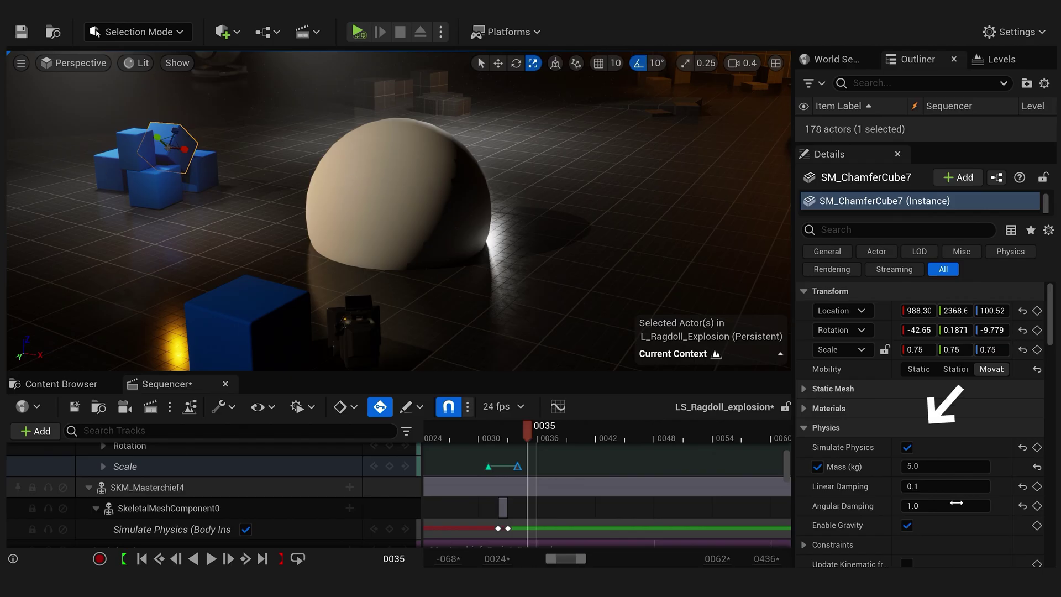
pyautogui.click(358, 31)
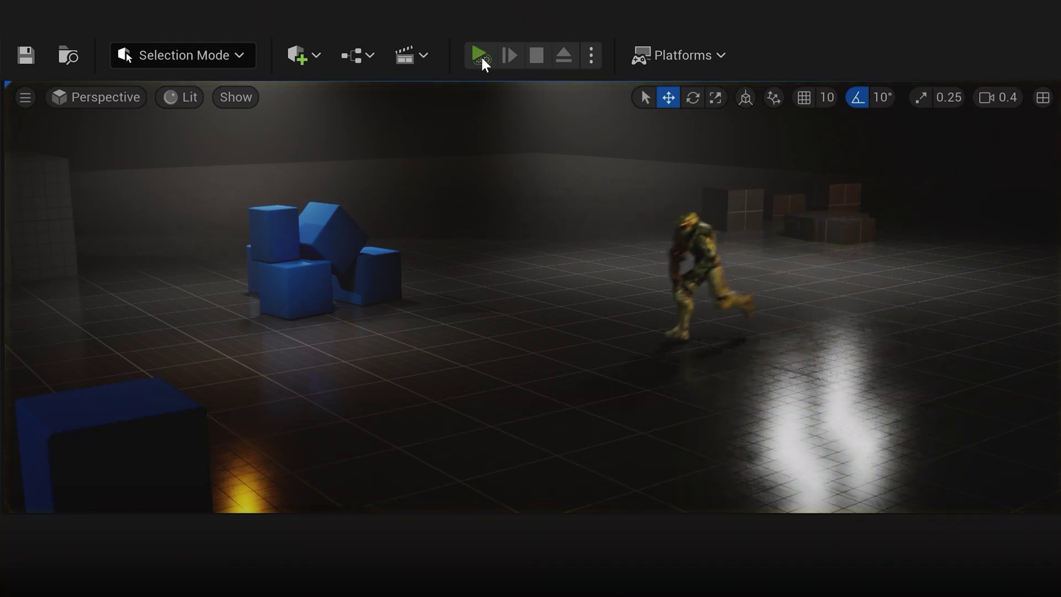
# Create a new material named MM_Invisible from Sphere2's material slot.
pyautogui.click(483, 57)
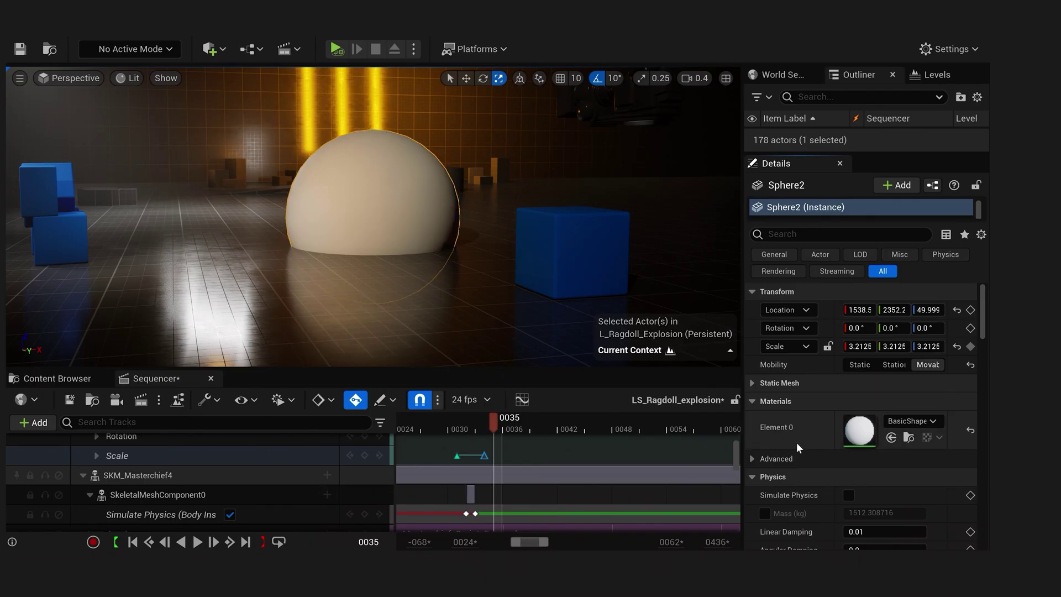
pyautogui.click(901, 421)
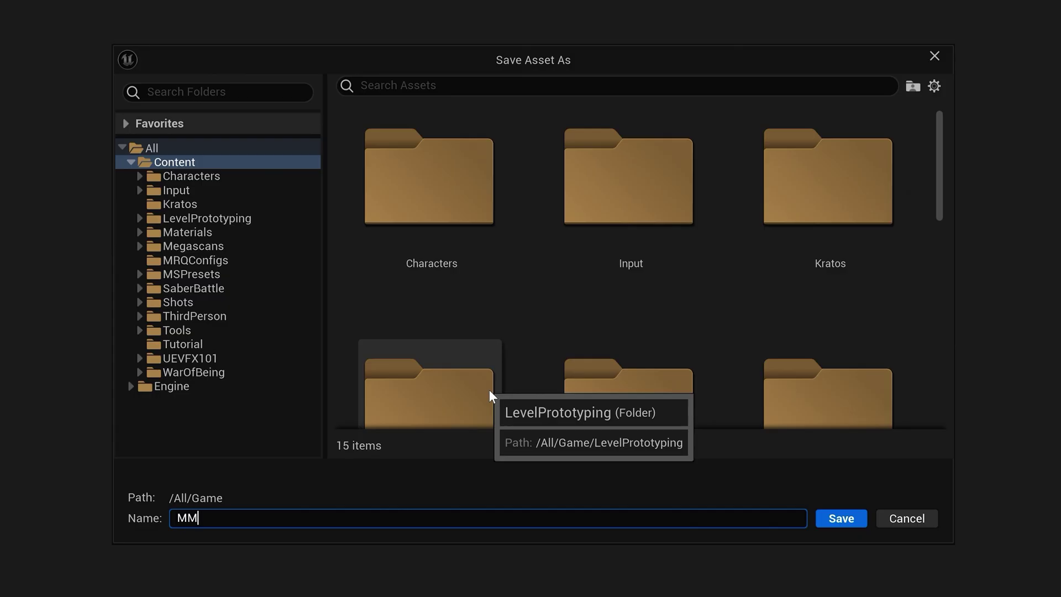
pyautogui.write('sible')
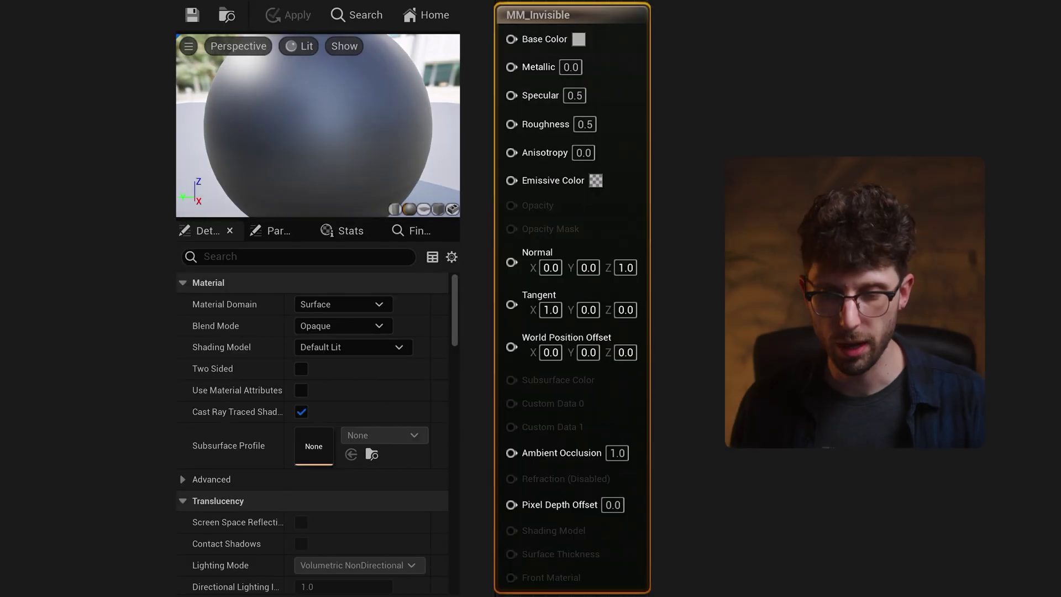
# Set MM_Invisible's Blend Mode to Masked and its Opacity Mask to 0, and save the material.
pyautogui.click(342, 326)
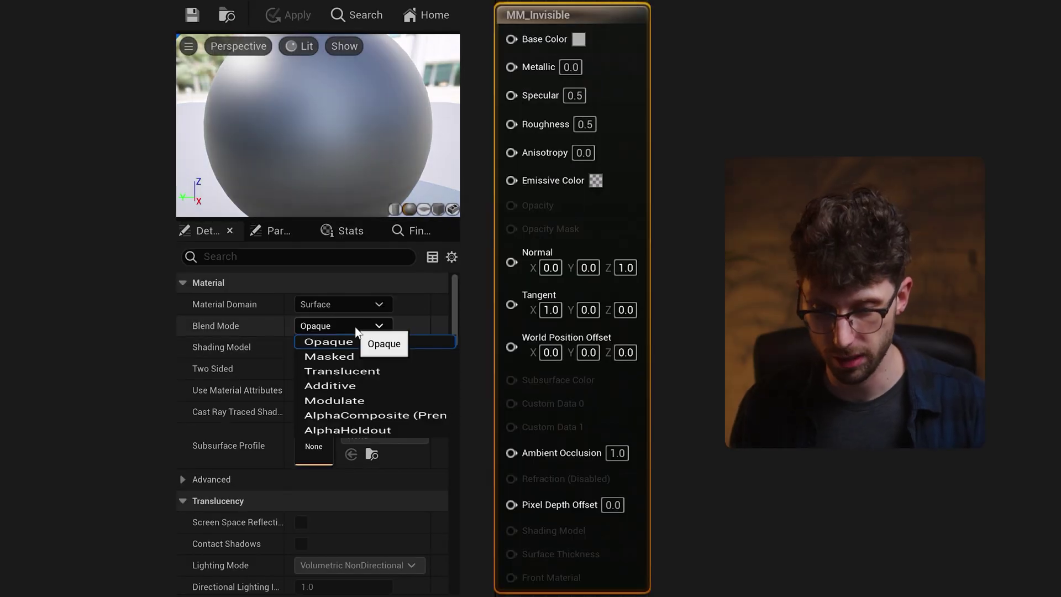
pyautogui.click(336, 354)
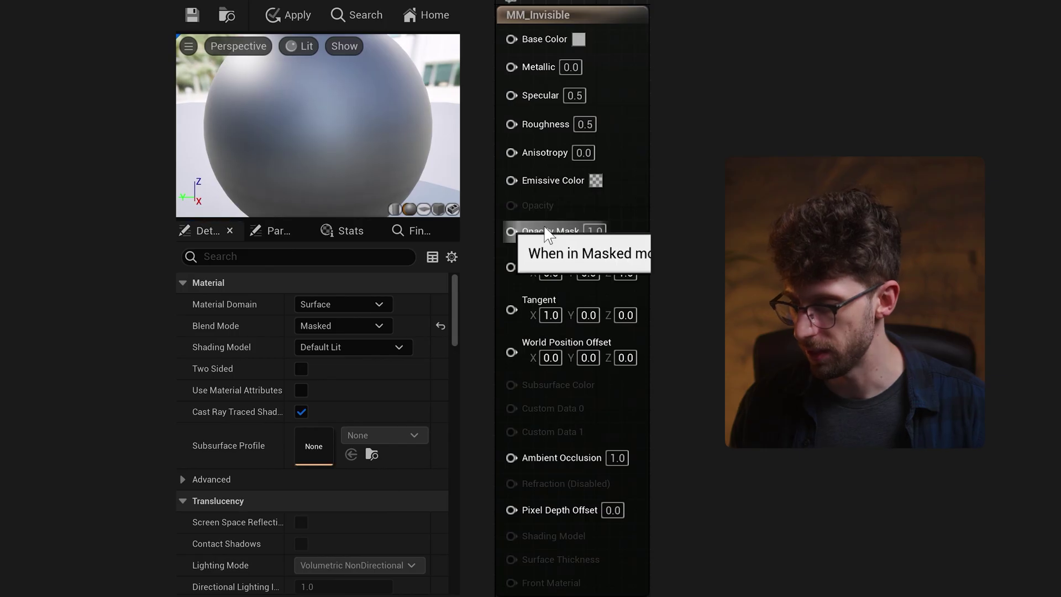
pyautogui.click(595, 231)
pyautogui.write('0')
pyautogui.press('Return')
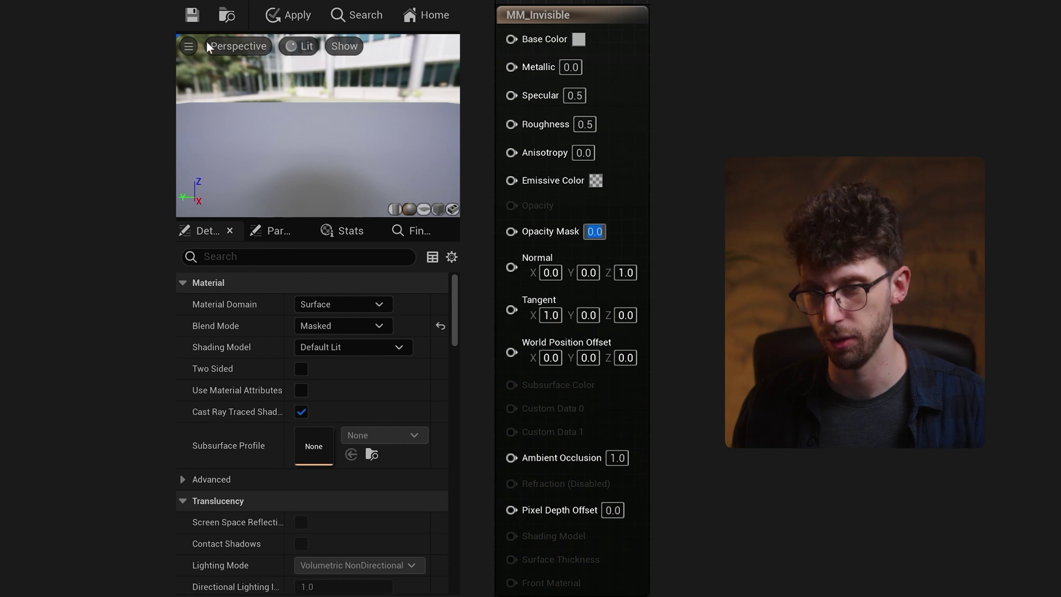
pyautogui.click(189, 18)
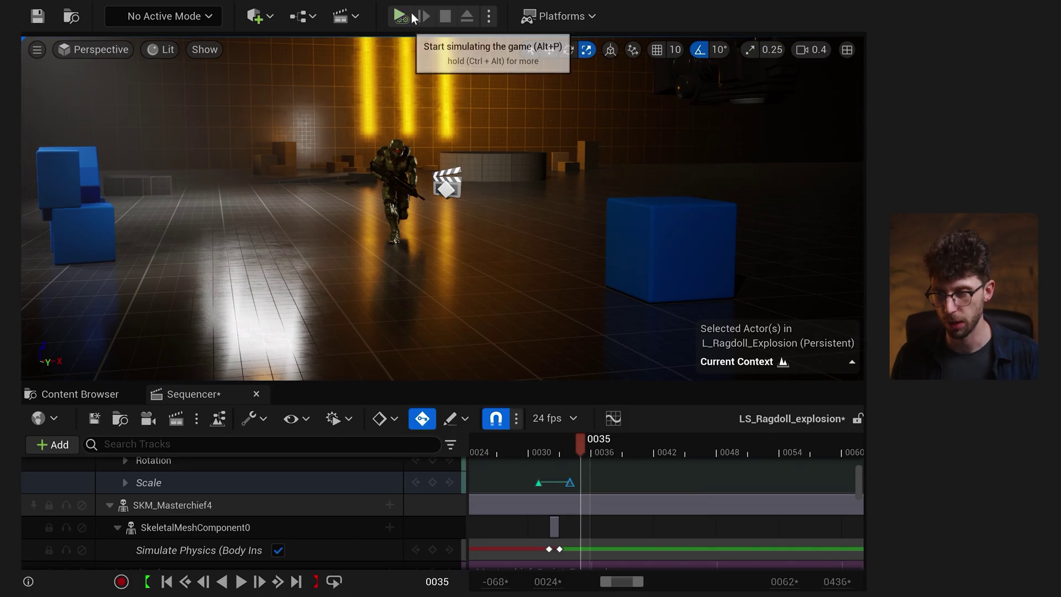
# Simulate the level to test the ragdoll hit with the invisible sphere, and stop the simulation.
pyautogui.click(423, 16)
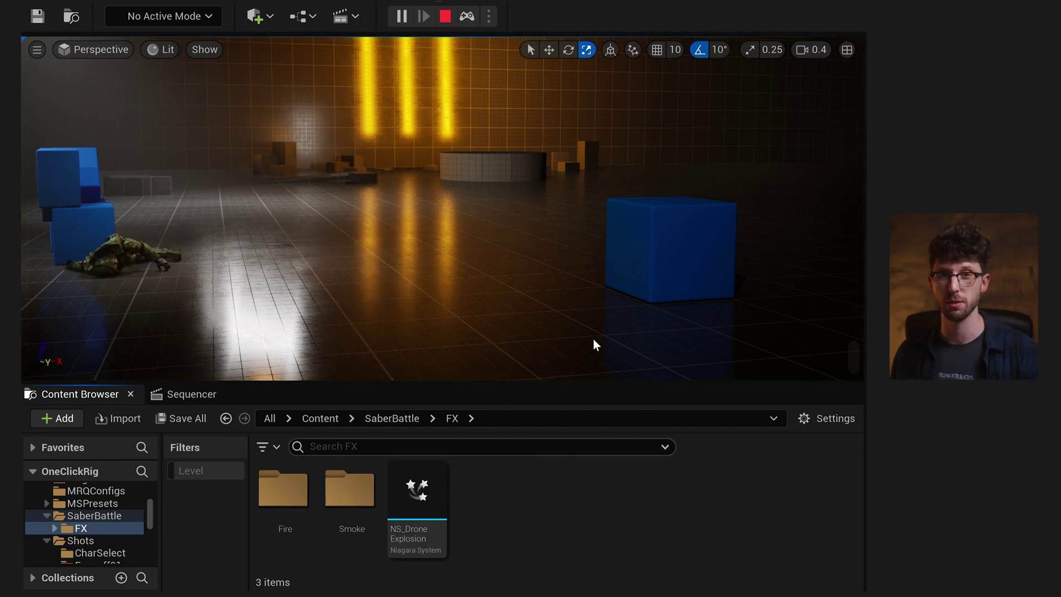
pyautogui.click(445, 16)
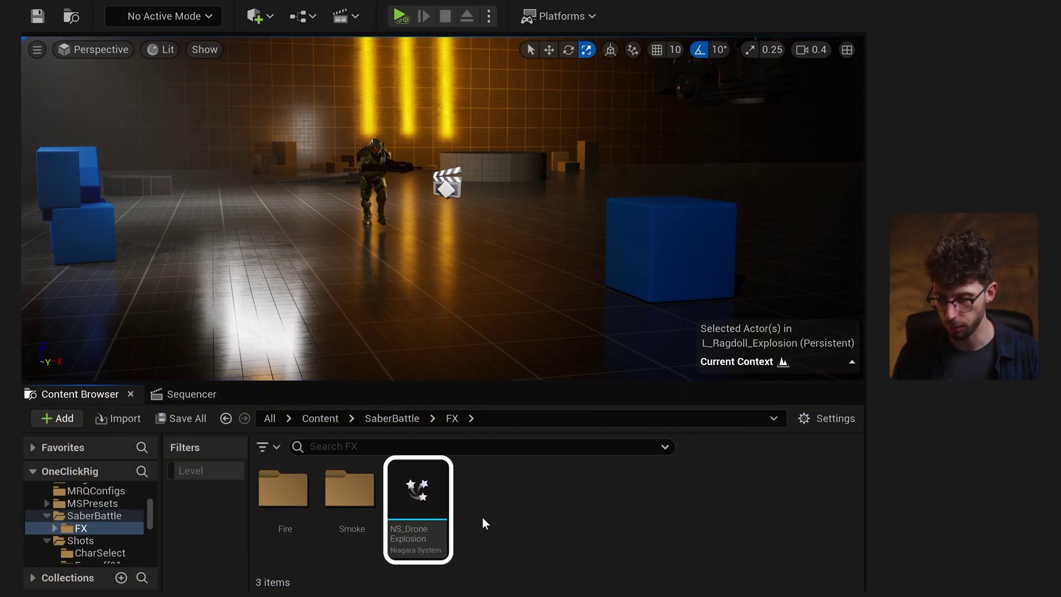
# Place the NS_DroneExplosion Niagara system on the floor near the Masterchief.
pyautogui.moveTo(418, 495); pyautogui.dragTo(373, 265)
pyautogui.moveTo(461, 279); pyautogui.dragTo(468, 244)
pyautogui.press('w')
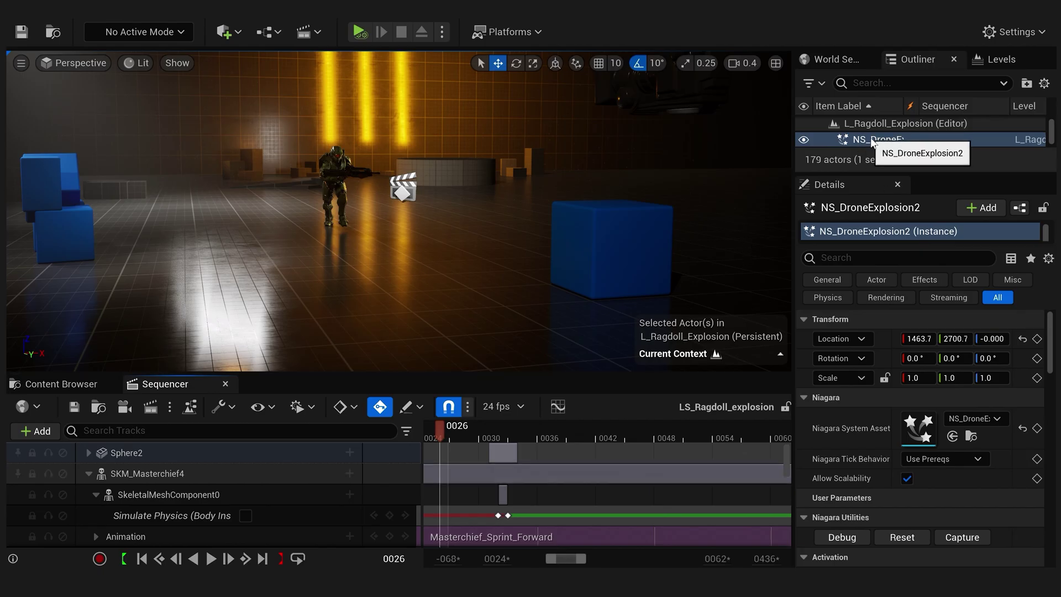
# Add NS_DroneExplosion2 to the level sequence and give its NiagaraComponent0 a Niagara System Life Cycle track.
pyautogui.moveTo(872, 142); pyautogui.dragTo(146, 455)
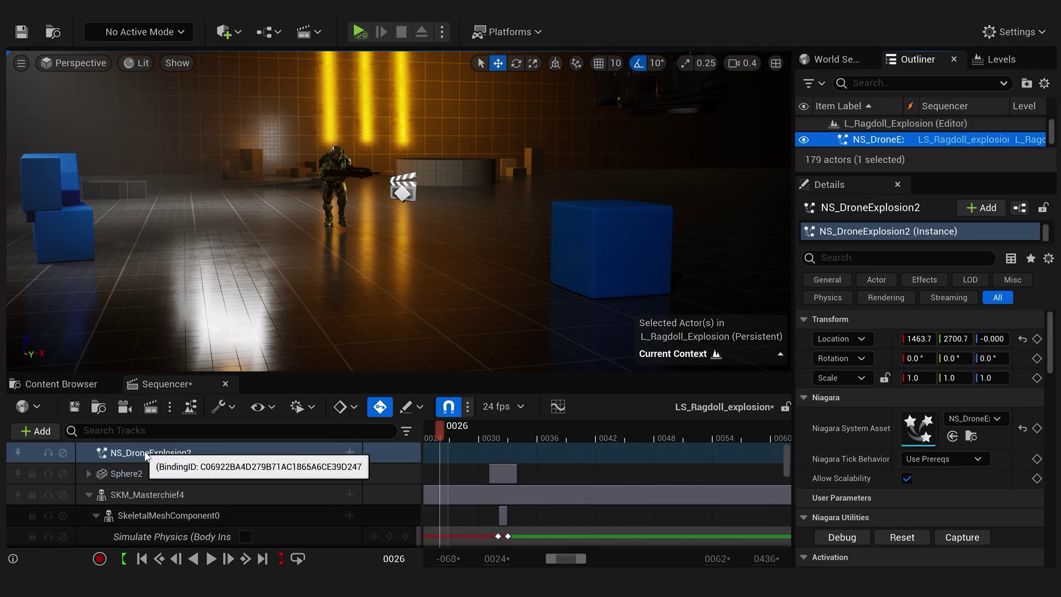
pyautogui.click(197, 456)
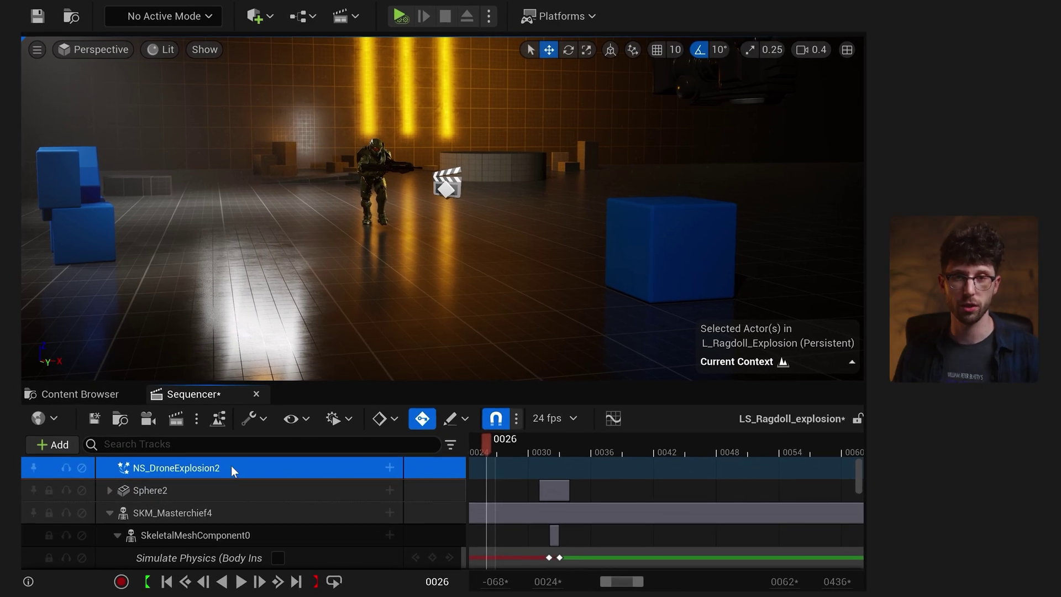
pyautogui.click(390, 468)
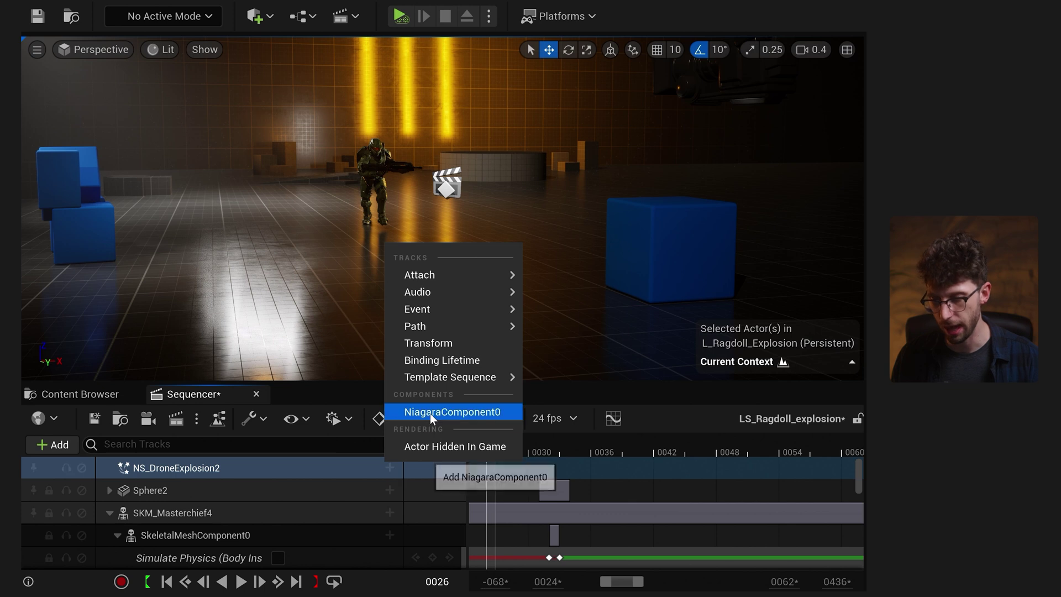
pyautogui.click(430, 412)
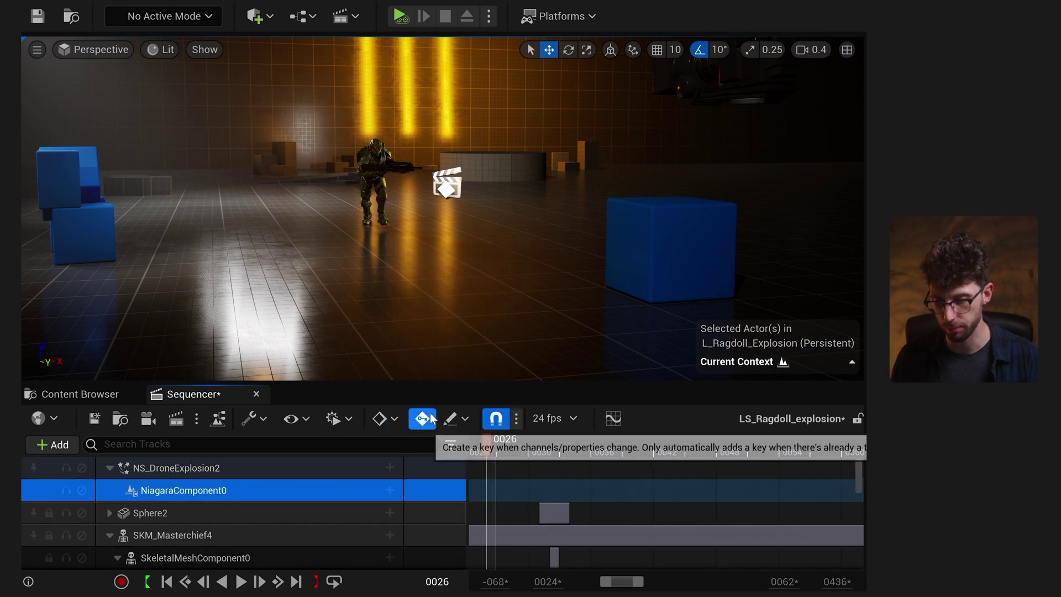
pyautogui.click(389, 491)
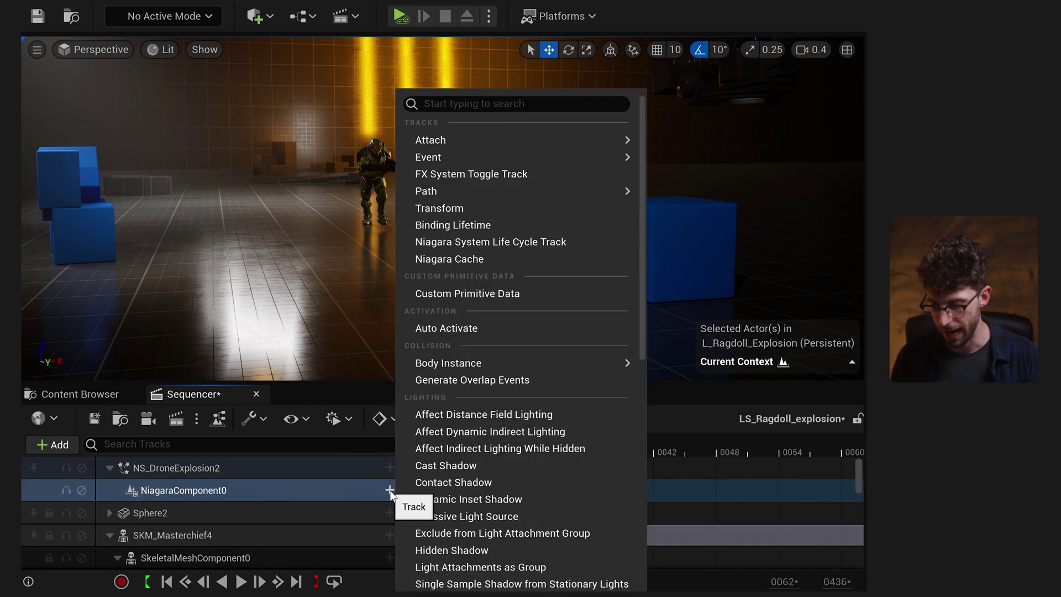
pyautogui.click(496, 243)
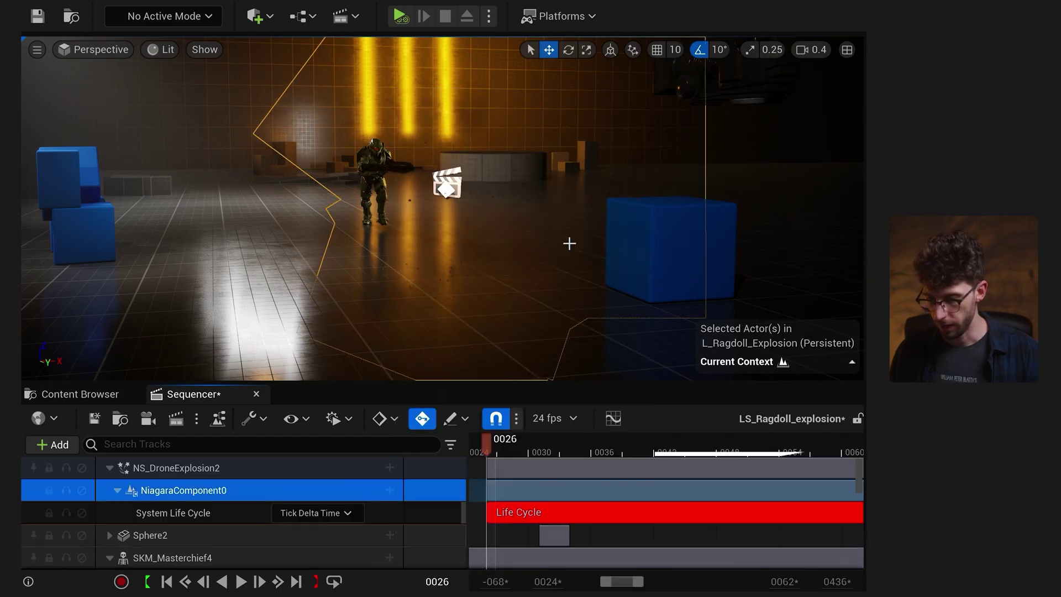
# Shift the explosion's Life Cycle section to start at frame 33 and move the playhead to that frame.
pyautogui.moveTo(533, 507); pyautogui.dragTo(586, 508)
pyautogui.scroll(-3, 627, 486)
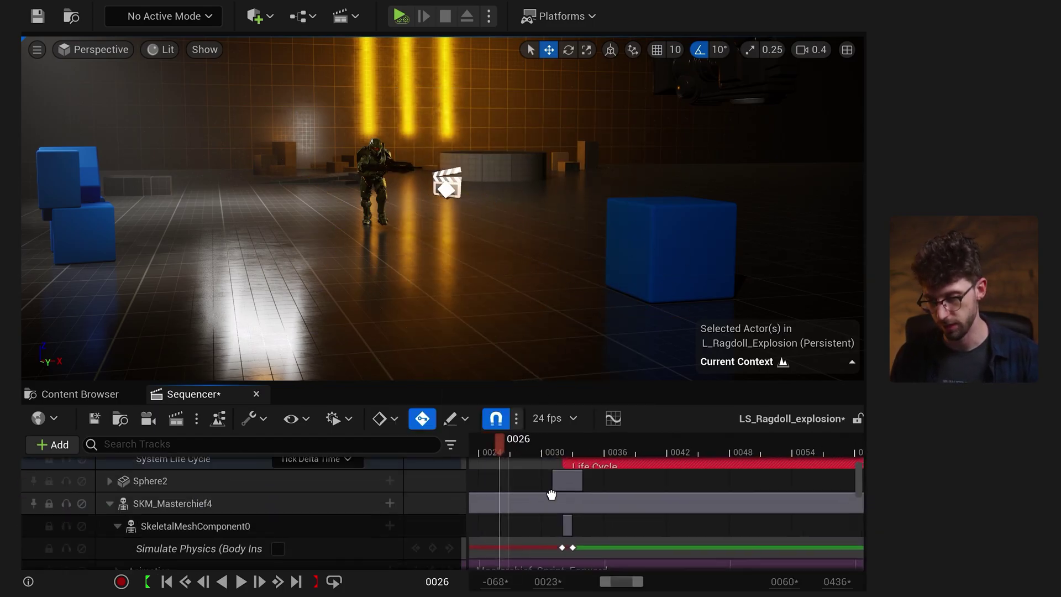
pyautogui.moveTo(496, 449); pyautogui.dragTo(569, 448)
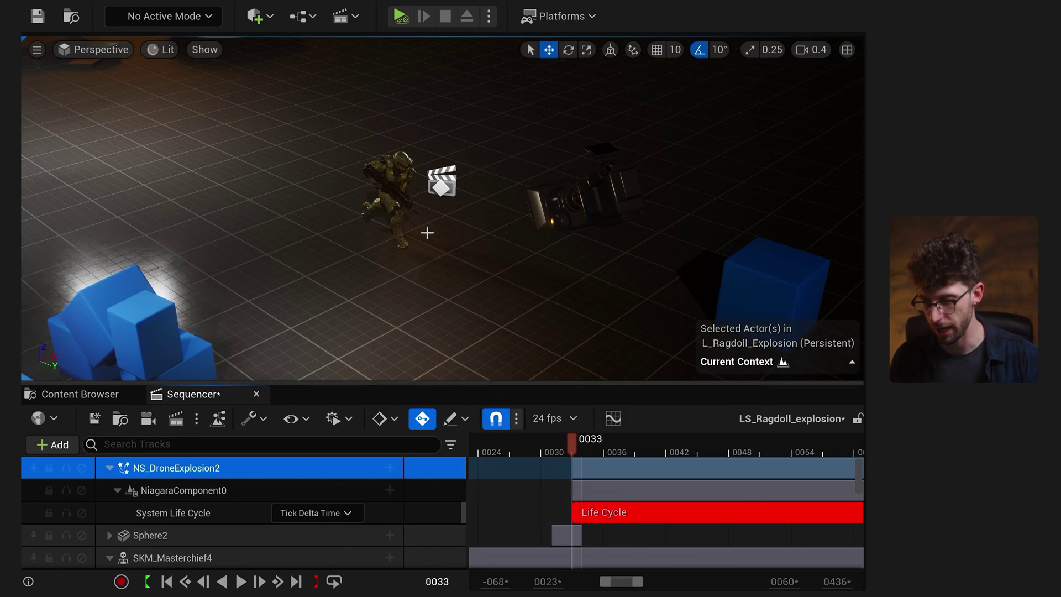
# Switch the editor to Selection mode to get the explosion's transform gizmo back.
pyautogui.moveTo(520, 273); pyautogui.dragTo(520, 273, button='right')
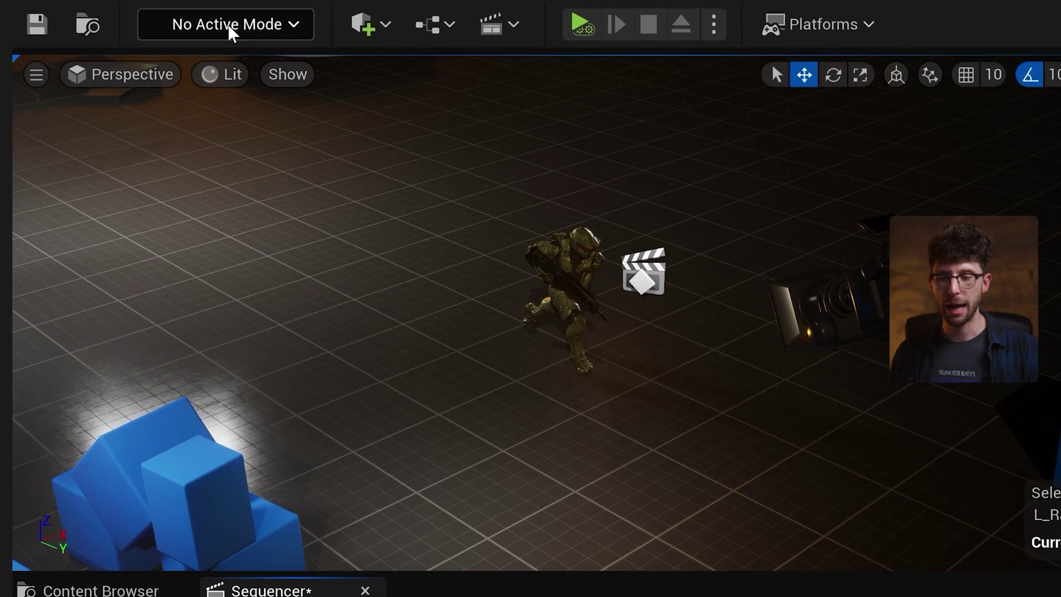
pyautogui.click(229, 28)
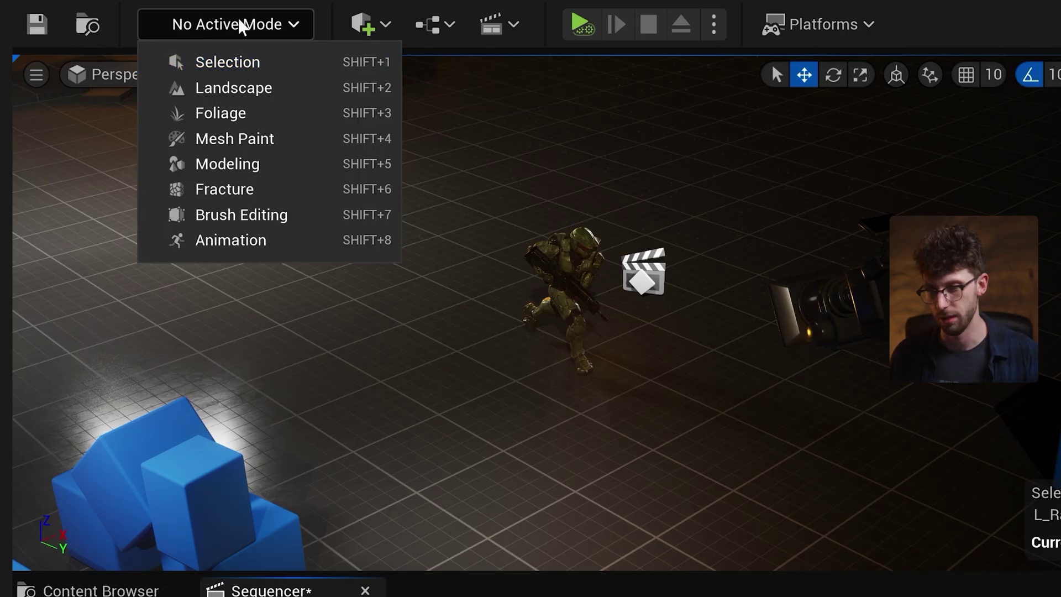
pyautogui.click(208, 63)
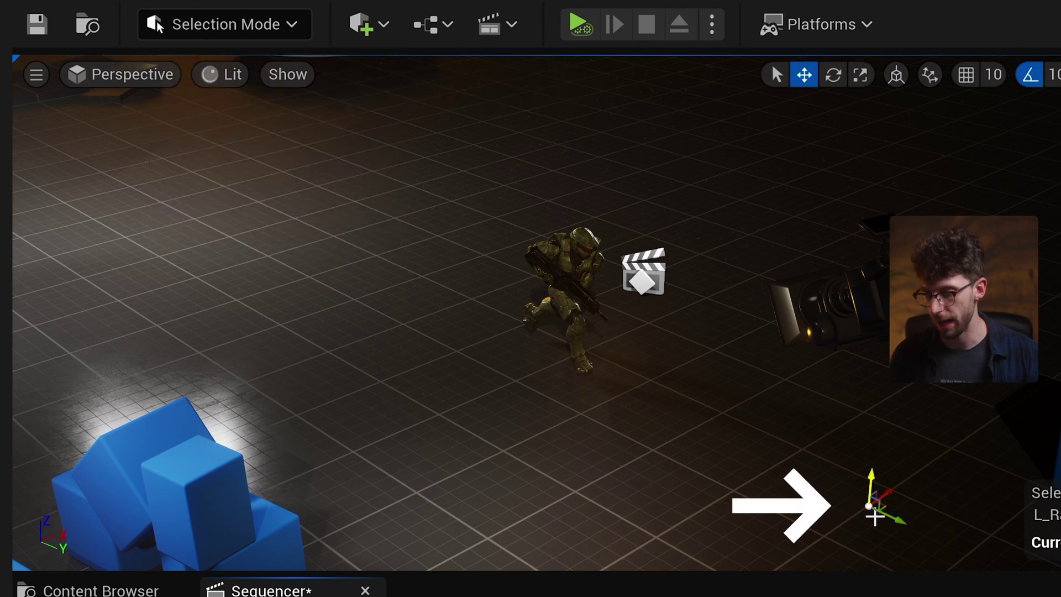
# Move the NS_DroneExplosion2 system to the Masterchief's feet and simulate the level to preview the blast.
pyautogui.moveTo(898, 520); pyautogui.dragTo(799, 490)
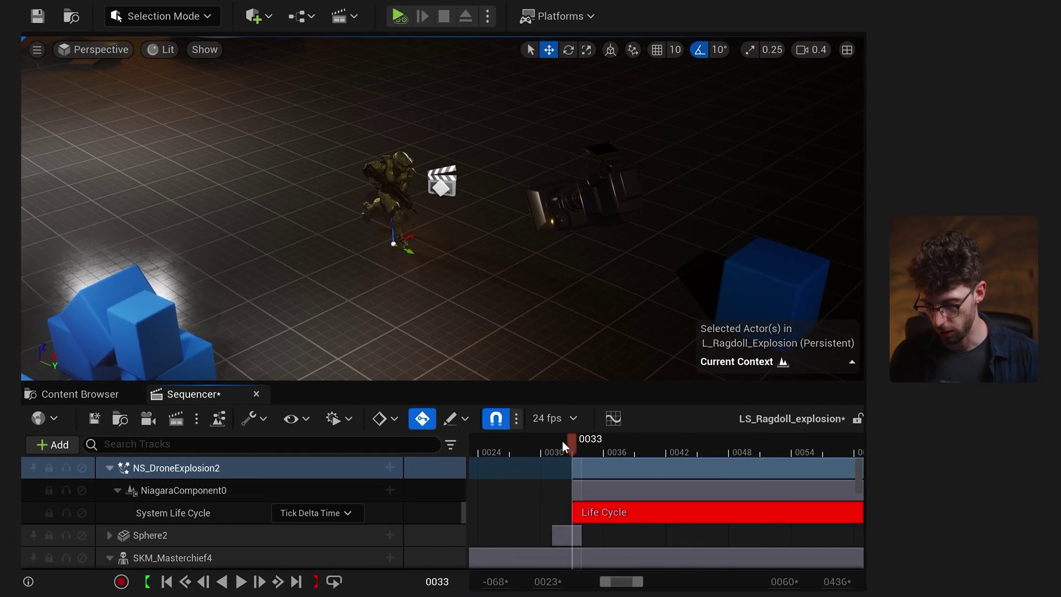
pyautogui.moveTo(562, 441)
pyautogui.mouseDown()
pyautogui.moveTo(506, 438)
pyautogui.moveTo(624, 447)
pyautogui.moveTo(522, 450)
pyautogui.moveTo(578, 453)
pyautogui.mouseUp()
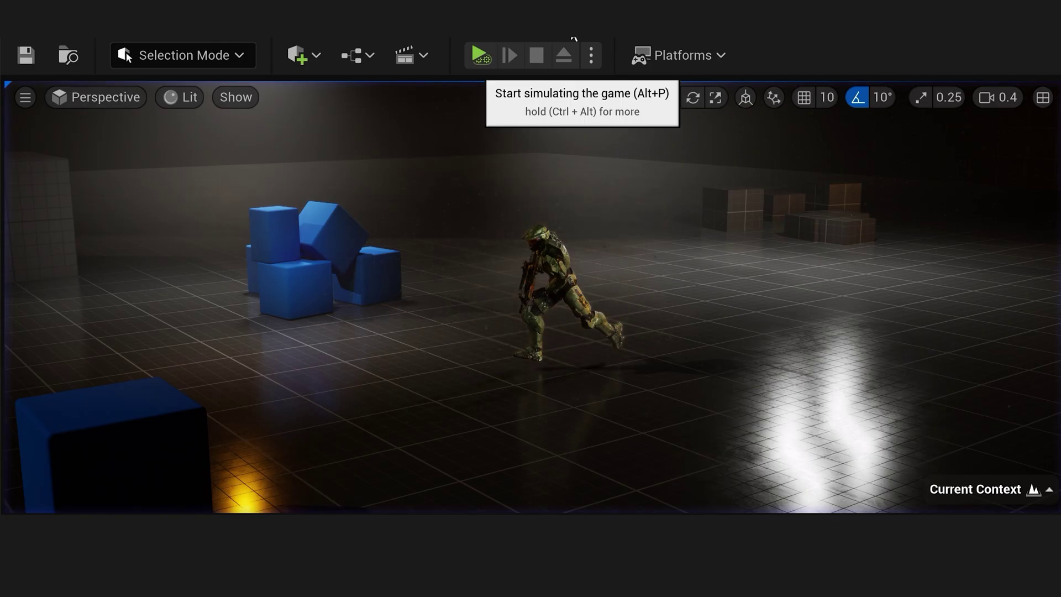
pyautogui.click(483, 57)
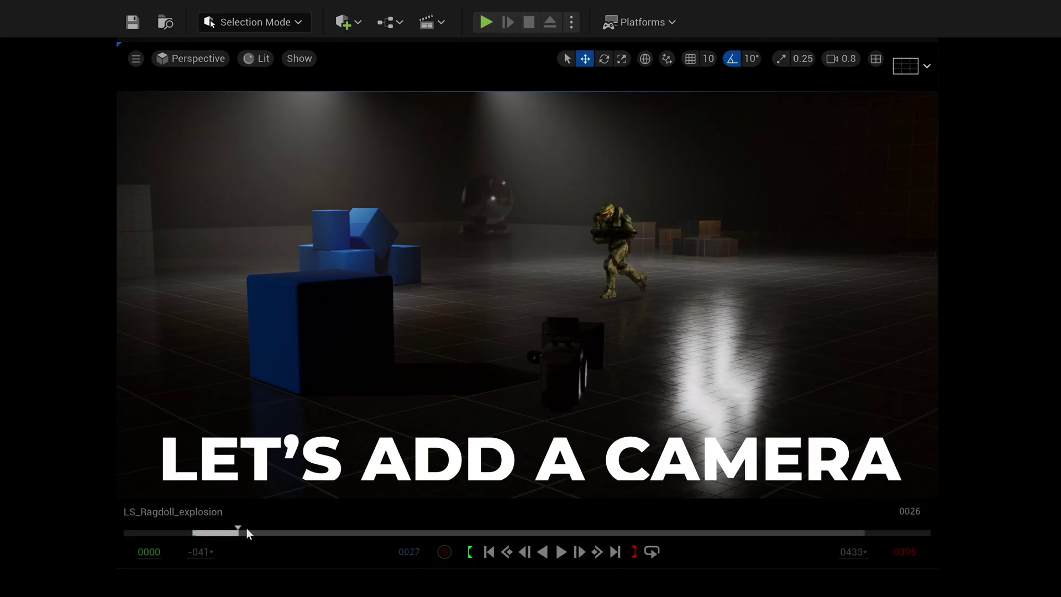
pyautogui.moveTo(247, 531); pyautogui.dragTo(224, 531)
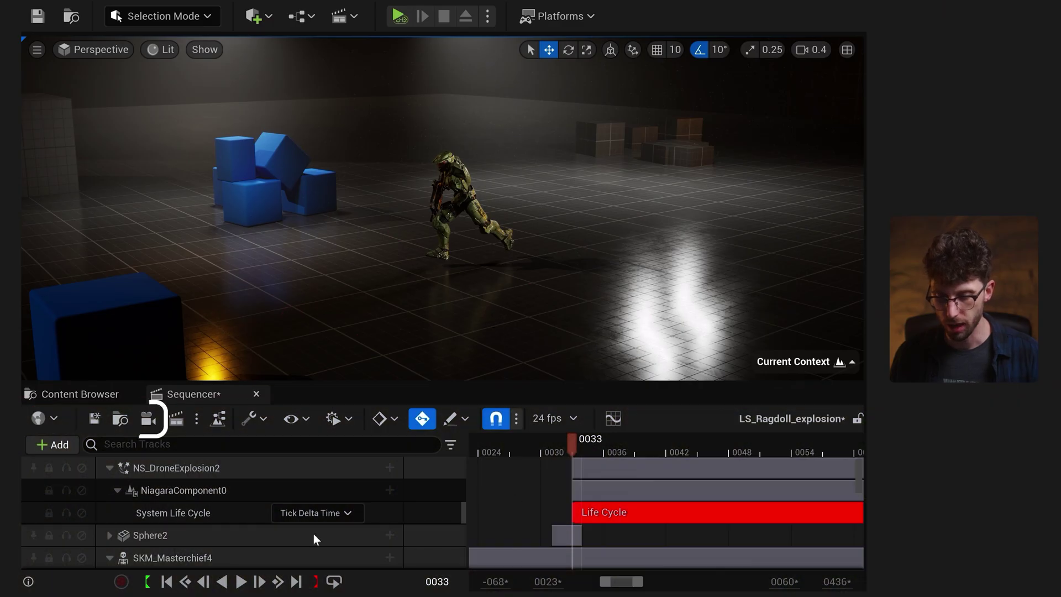
# Add a cine camera to the sequence and frame the running Masterchief with the blue cubes behind him.
pyautogui.click(147, 422)
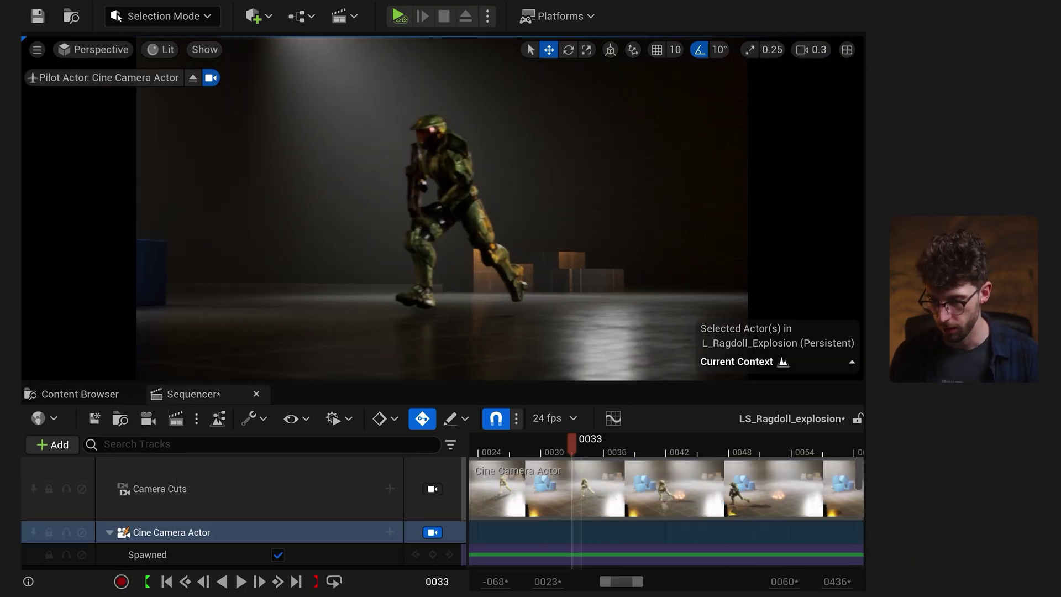
pyautogui.press('d')
pyautogui.moveTo(516, 167)
pyautogui.mouseDown(button='right')
pyautogui.moveTo(473, 167)
pyautogui.moveTo(517, 166)
pyautogui.mouseUp(button='right')
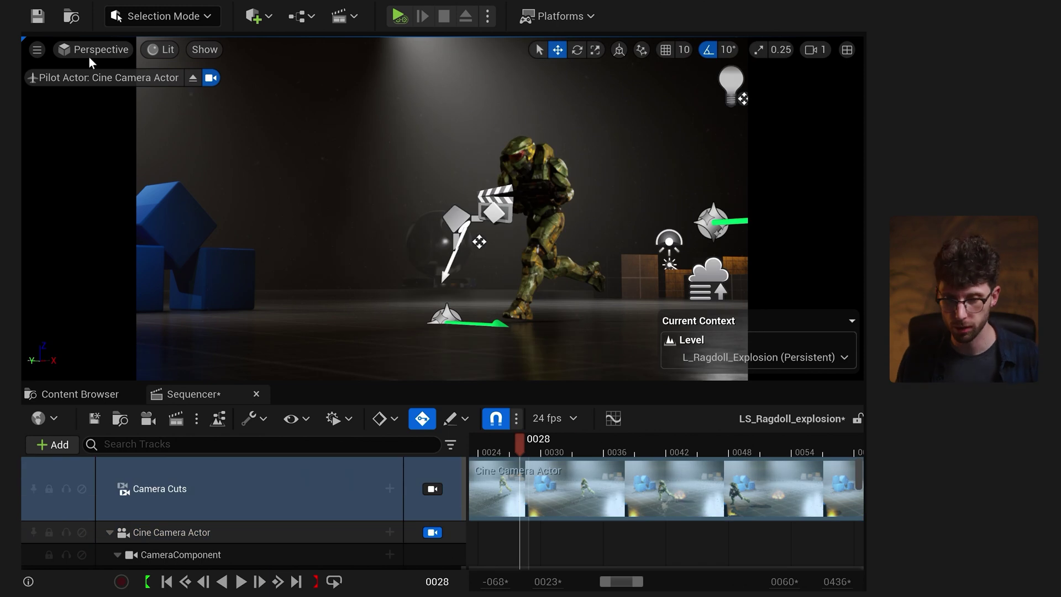
# Set up a Cinematic Viewport looking through the shot's placed Cine Camera Actor and simulate the shot.
pyautogui.click(92, 51)
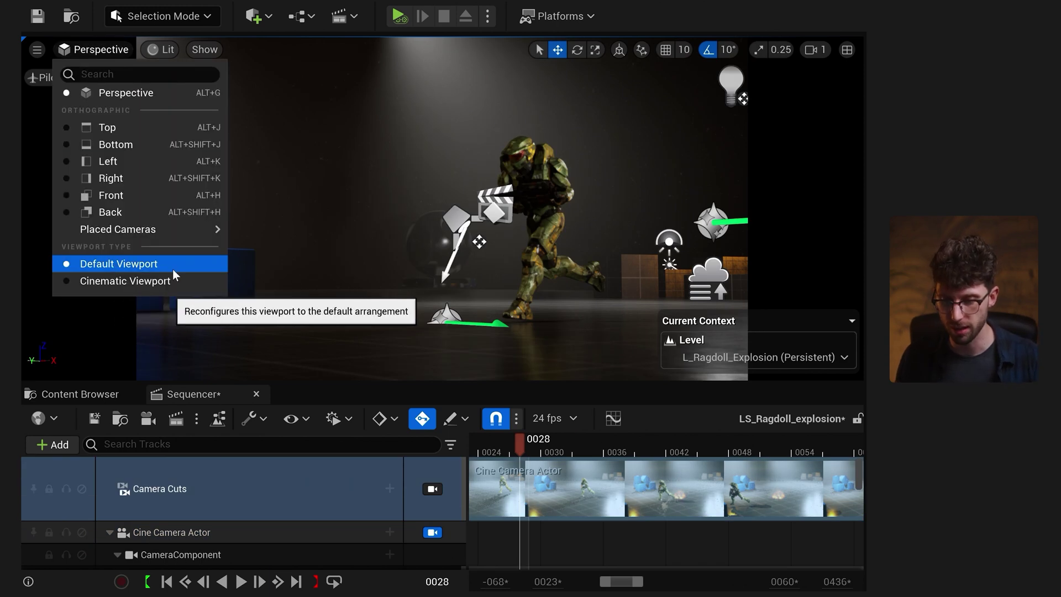
pyautogui.click(119, 281)
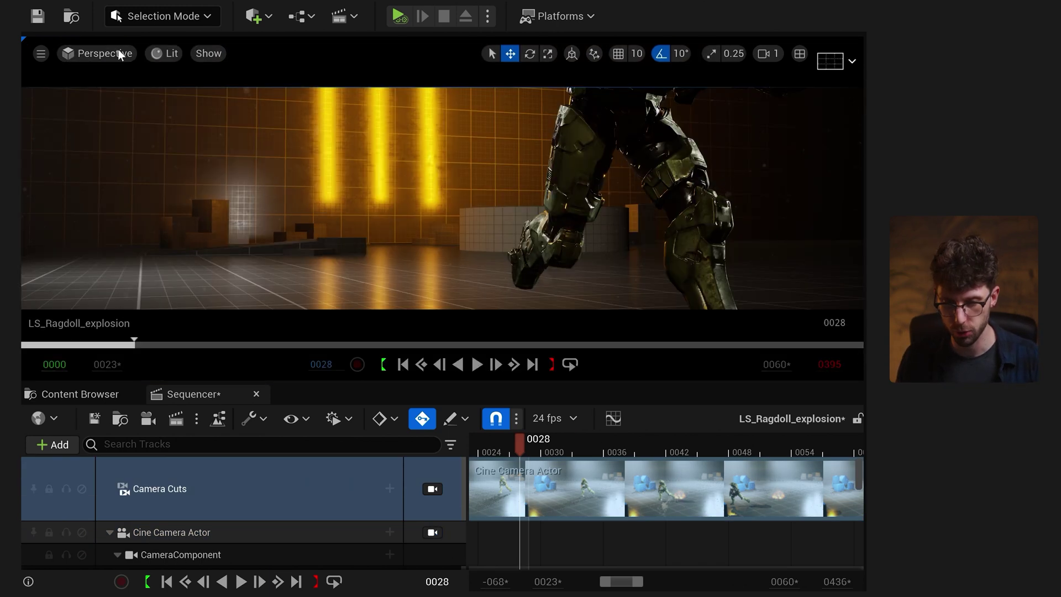
pyautogui.click(119, 53)
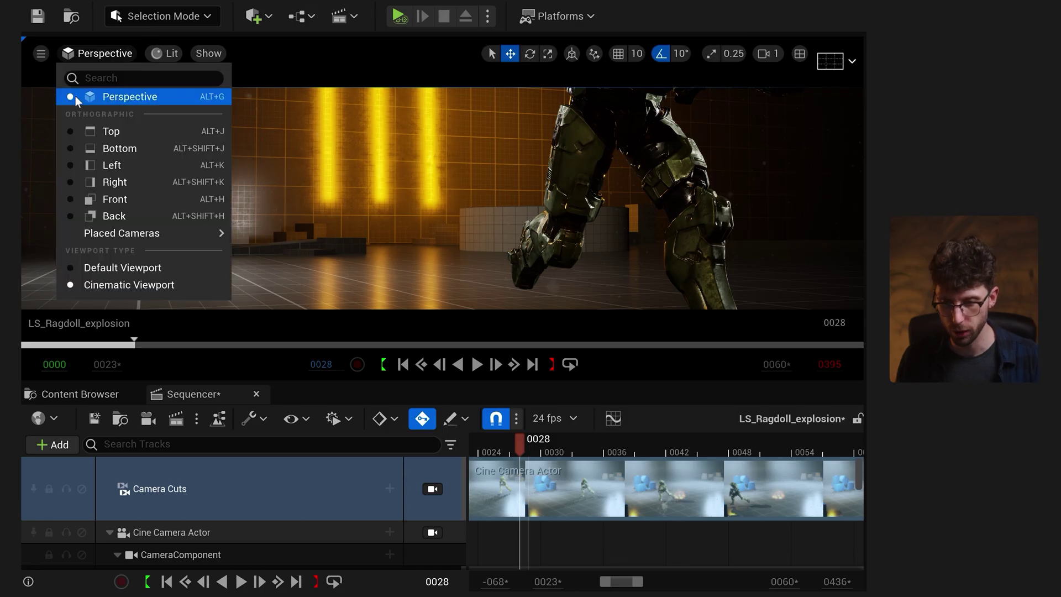
pyautogui.moveTo(204, 235)
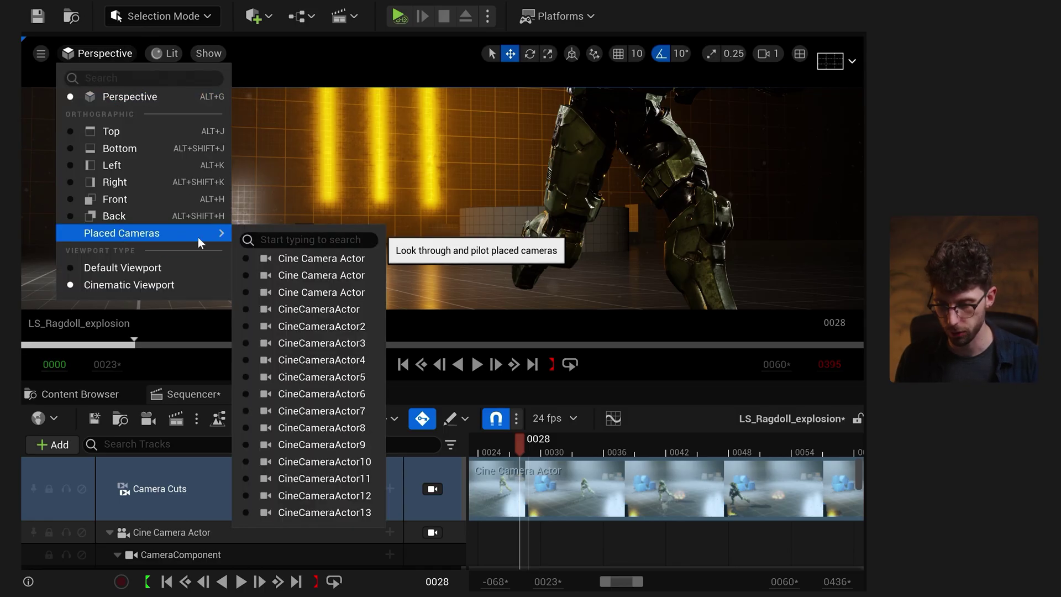
pyautogui.click(298, 284)
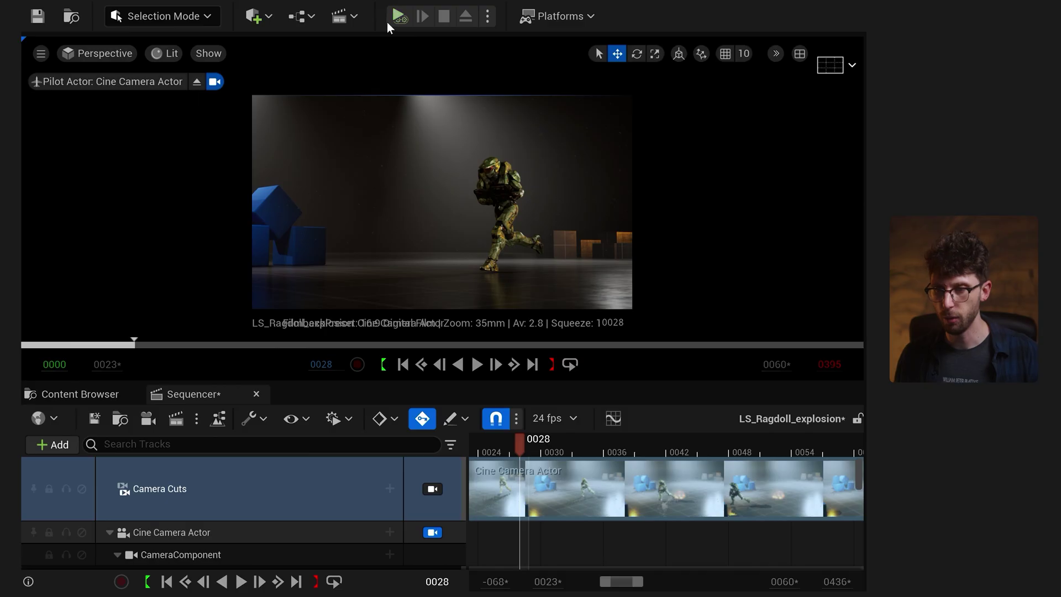
pyautogui.click(398, 16)
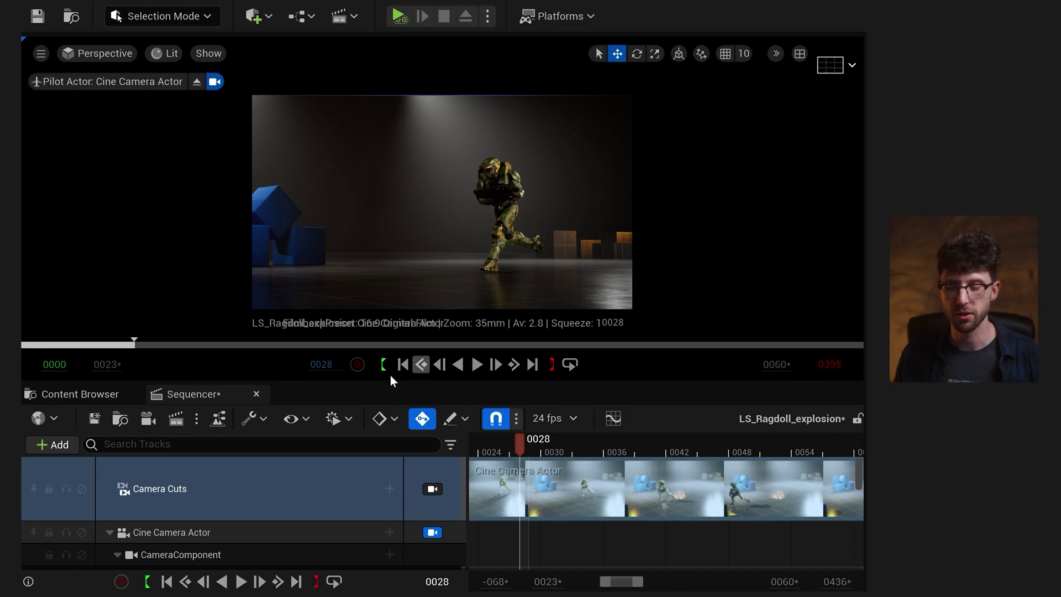
# Send LS_Ragdoll_explosion to the Movie Render Queue with the 03_Playblast_Quicktime preset and render it locally.
pyautogui.click(176, 423)
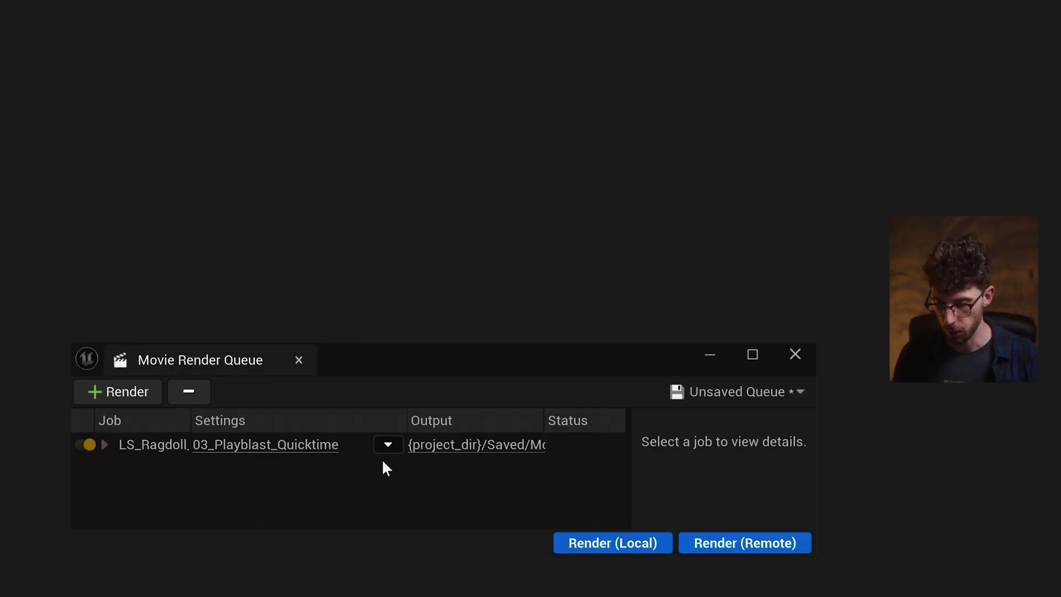
pyautogui.click(388, 446)
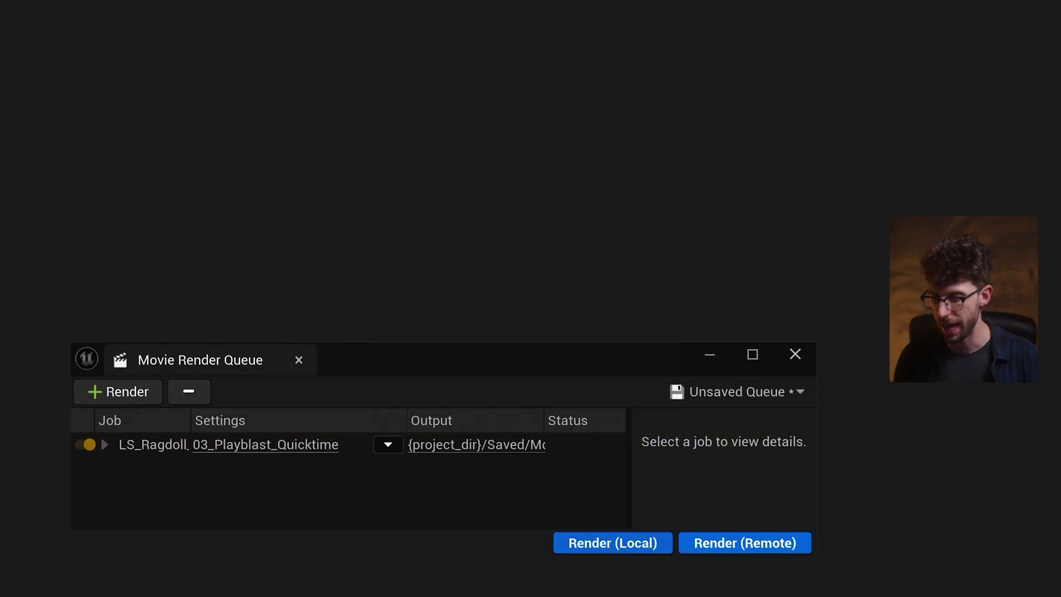
pyautogui.click(574, 543)
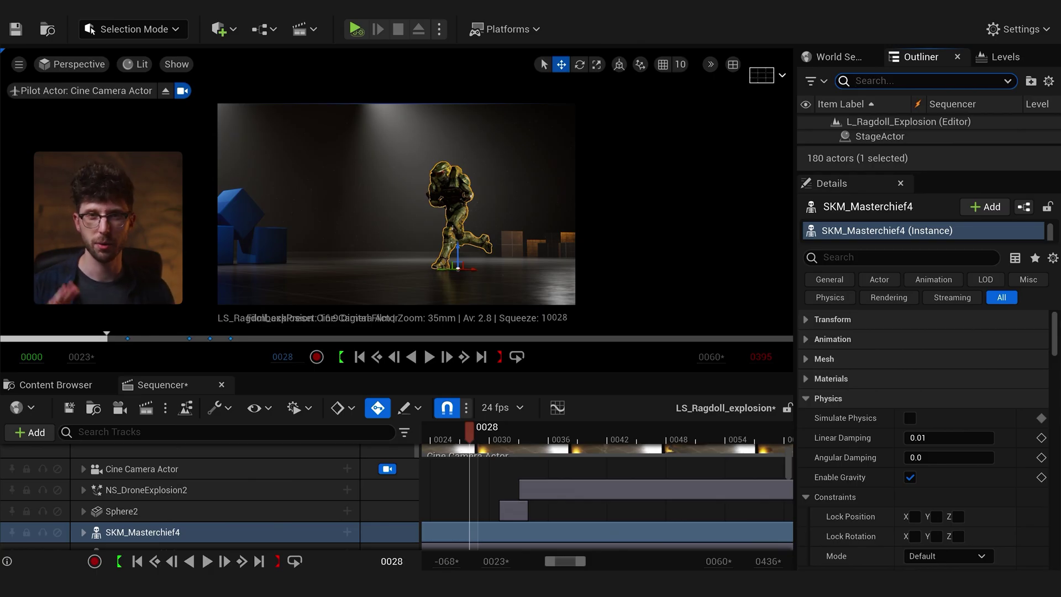
# Place an empty Basic Actor in the scene on the Masterchief's upper body.
pyautogui.click(225, 30)
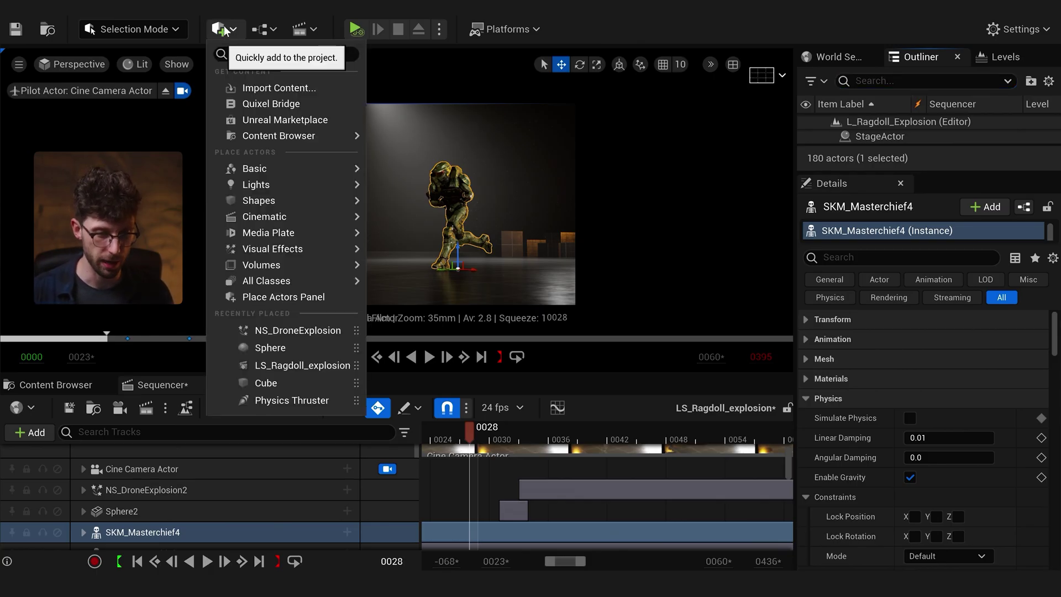
pyautogui.moveTo(253, 168)
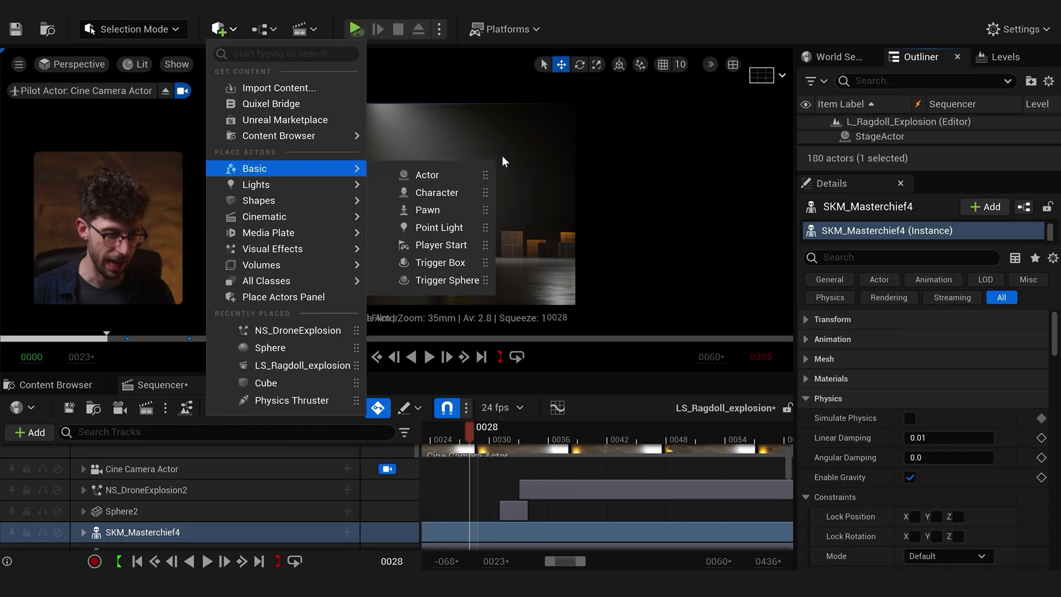
pyautogui.click(583, 192)
pyautogui.moveTo(437, 170); pyautogui.dragTo(438, 171)
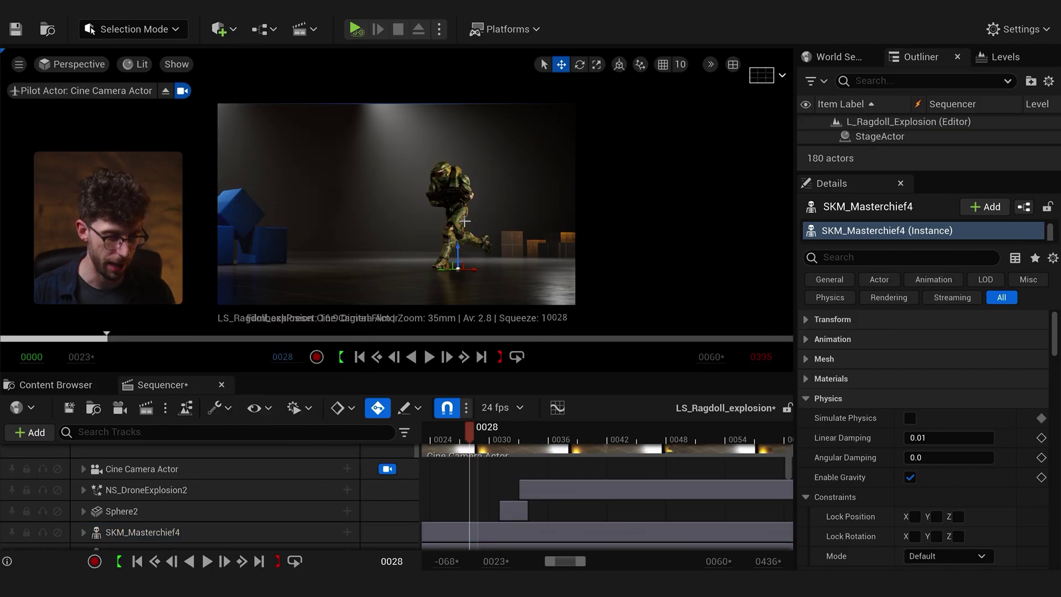
# Attach the new empty actor to the Head bone of SKM_Masterchief4.
pyautogui.moveTo(826, 171); pyautogui.dragTo(826, 285)
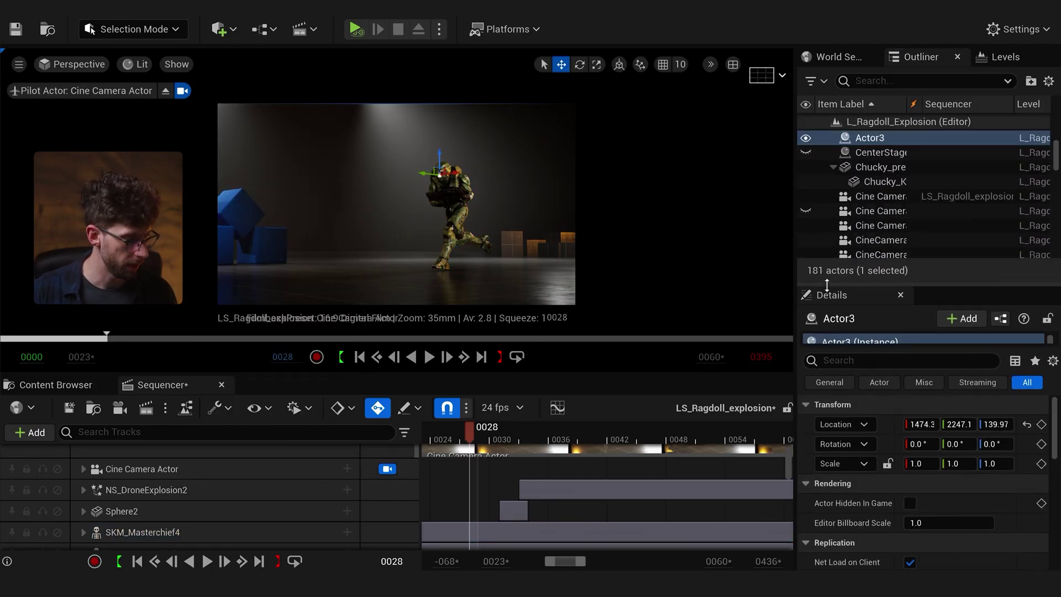
pyautogui.rightClick(865, 139)
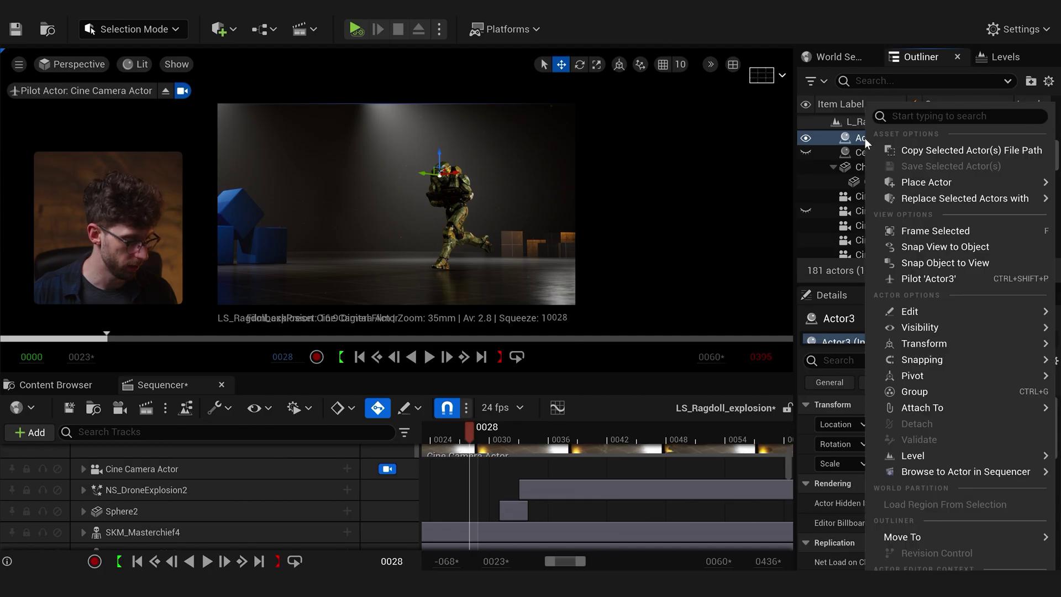
pyautogui.moveTo(880, 405)
pyautogui.write('master')
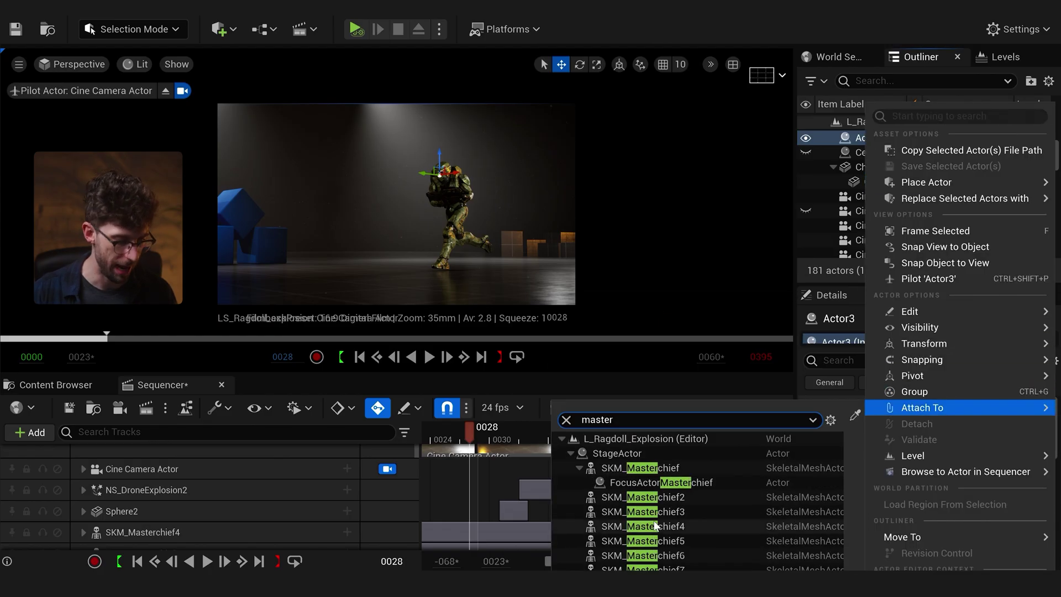
pyautogui.click(668, 510)
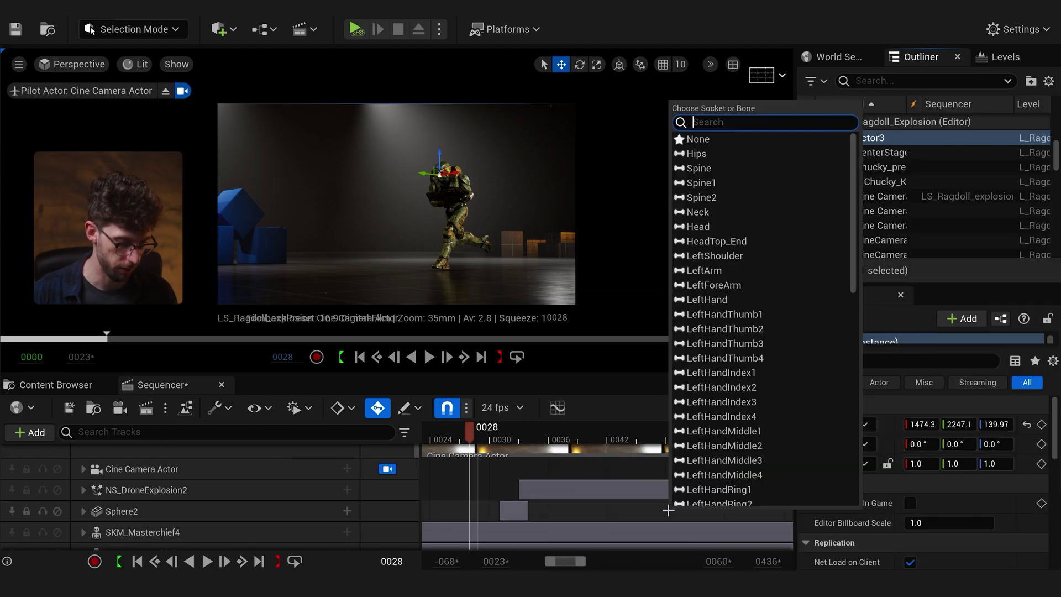
pyautogui.click(707, 228)
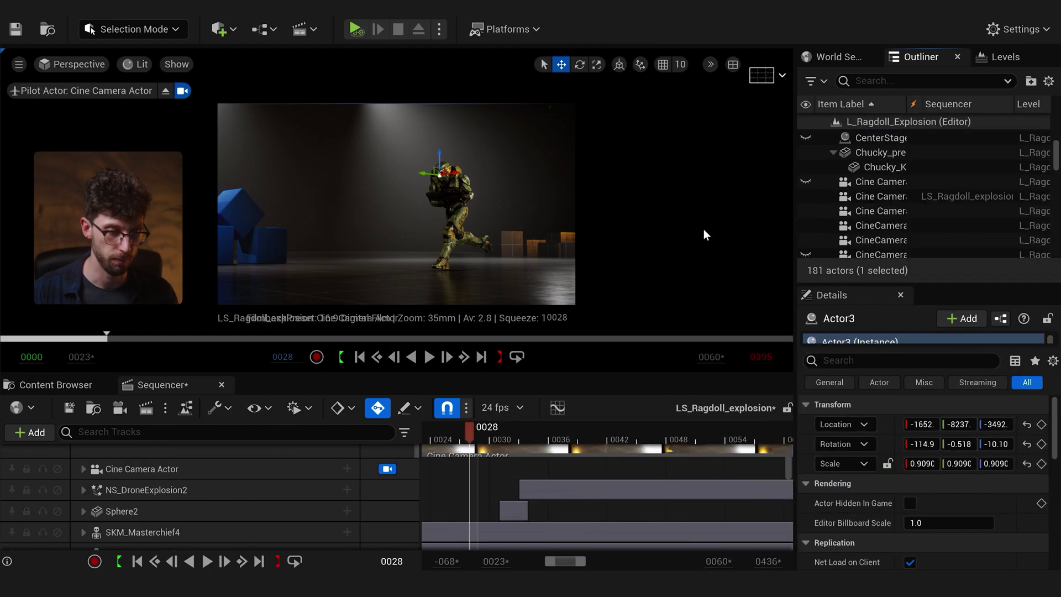
# Reset the attached actor's location and rotation to 0 and rename it Autofocus.
pyautogui.click(1027, 424)
pyautogui.click(1027, 444)
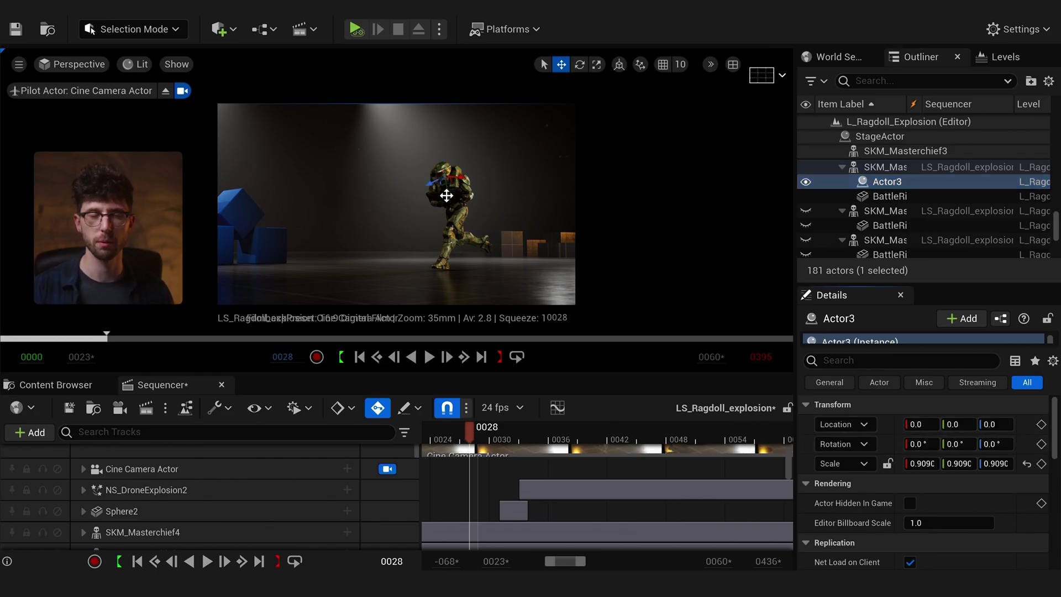
pyautogui.click(955, 183)
pyautogui.press('F2')
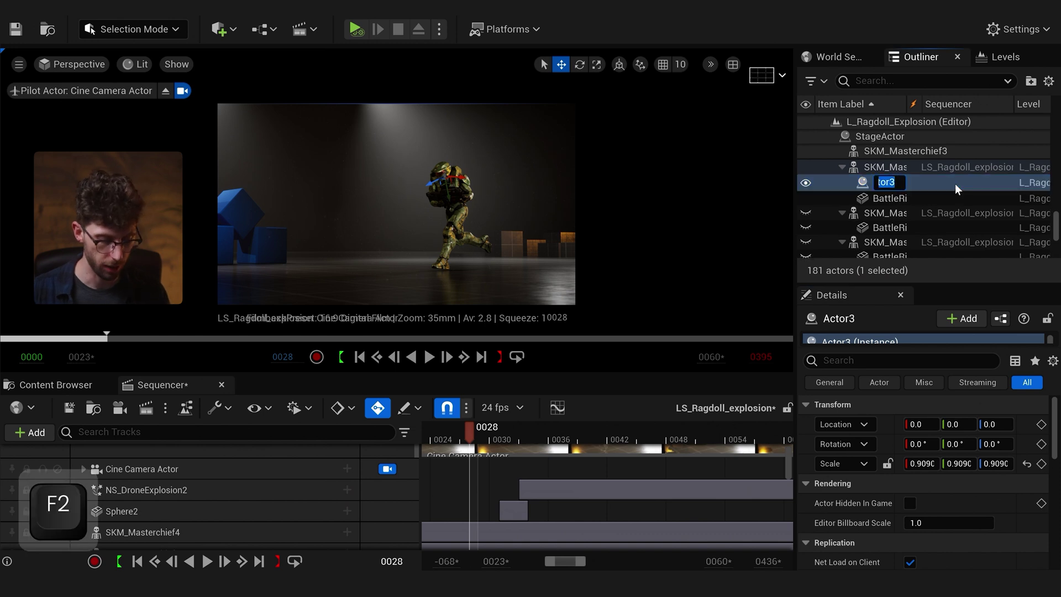
pyautogui.write('Autofocus')
pyautogui.press('Return')
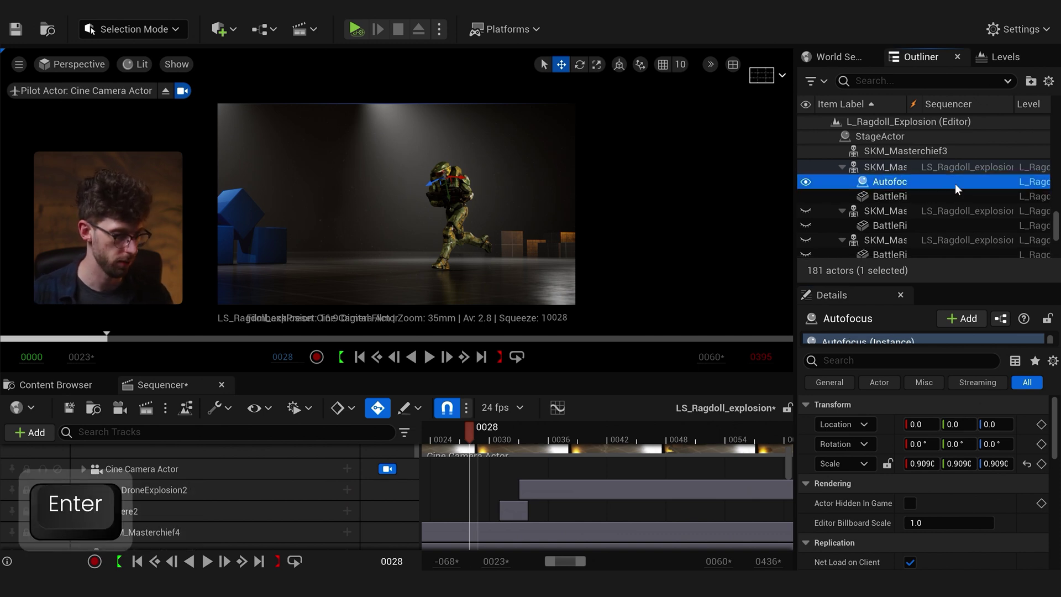
# Set the Cine Camera Actor's Focus Method to Tracking in its Focus Settings.
pyautogui.click(142, 468)
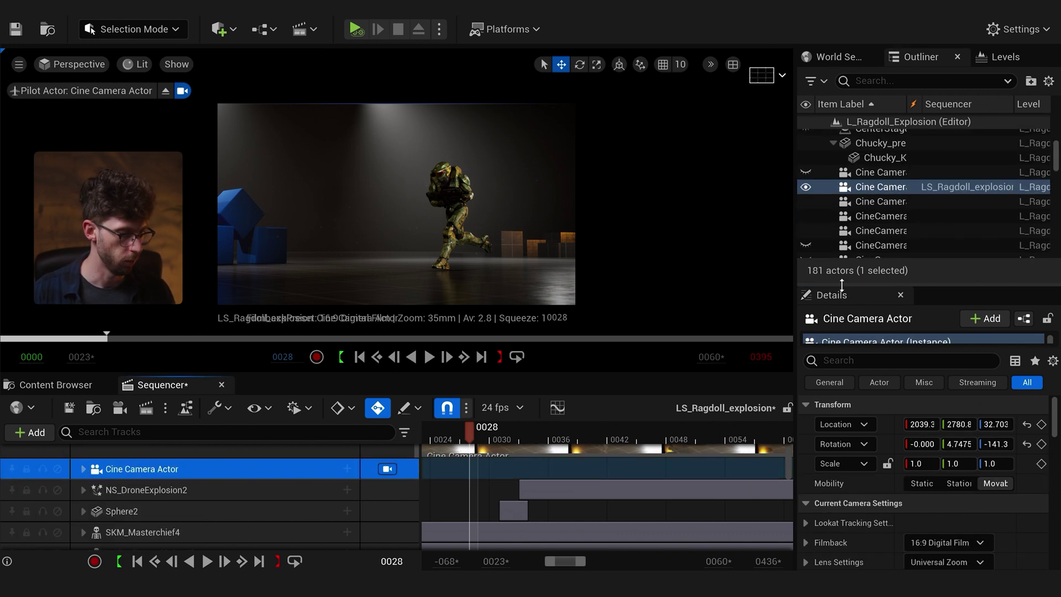
pyautogui.moveTo(848, 282); pyautogui.dragTo(848, 140)
pyautogui.scroll(-3, 851, 323)
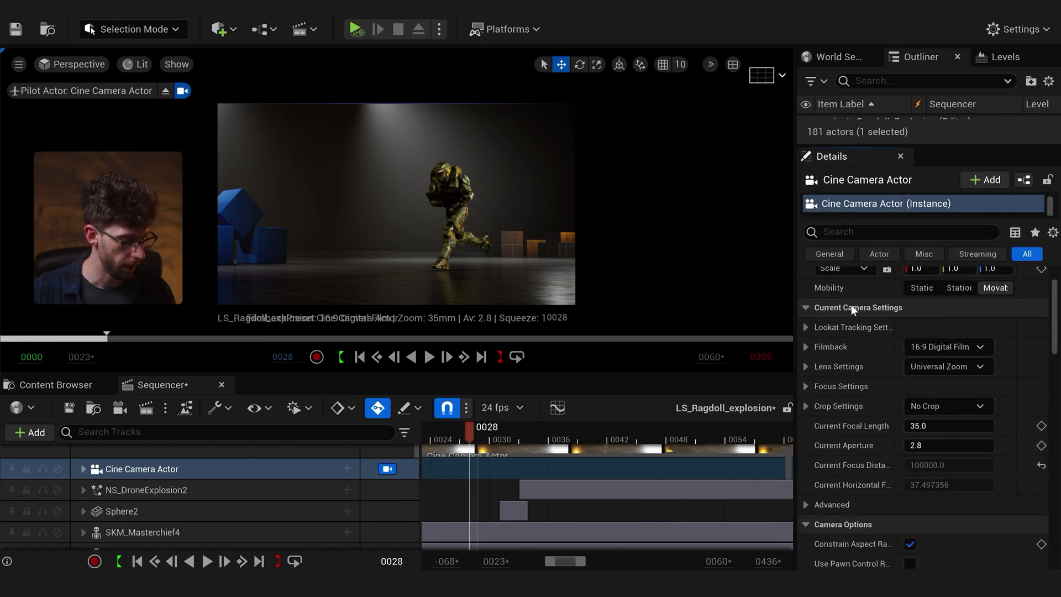
pyautogui.click(810, 386)
pyautogui.scroll(-1, 851, 446)
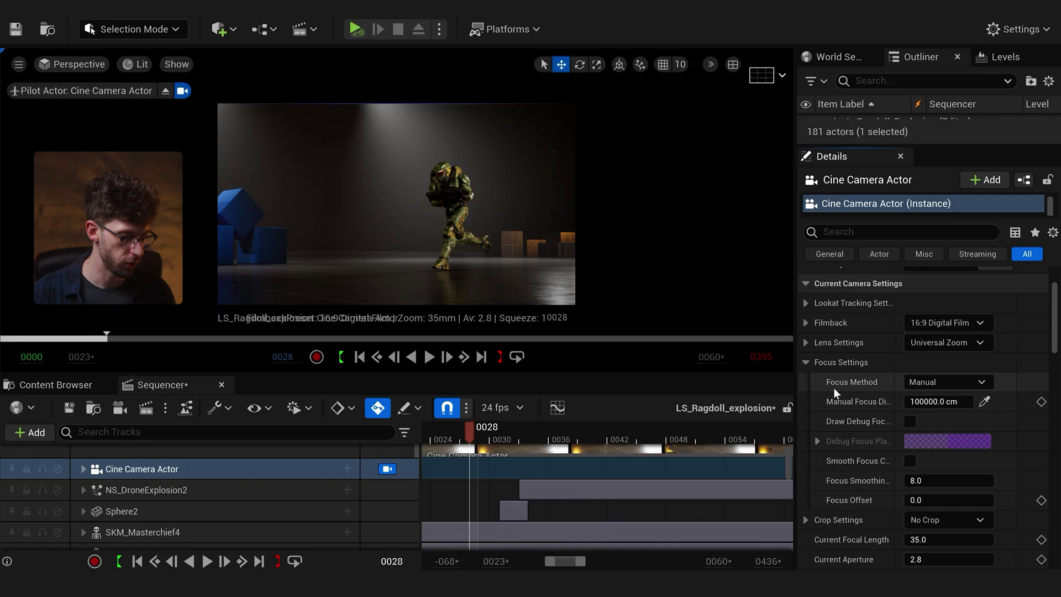
pyautogui.click(918, 382)
pyautogui.click(964, 423)
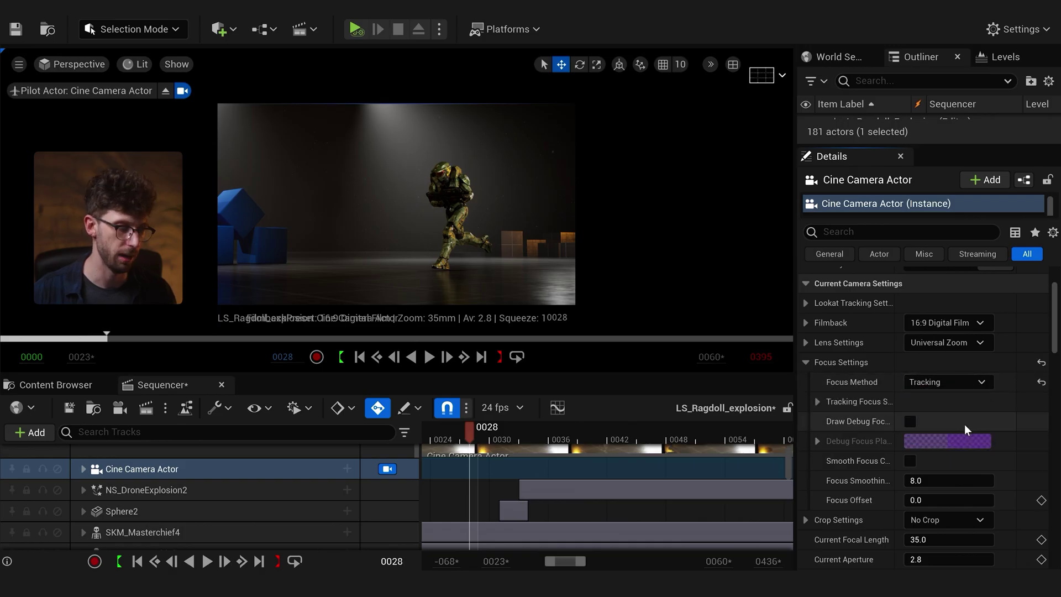
# Choose Autofocus as the camera's Actor to Track and move the camera in close to check the focus.
pyautogui.click(816, 401)
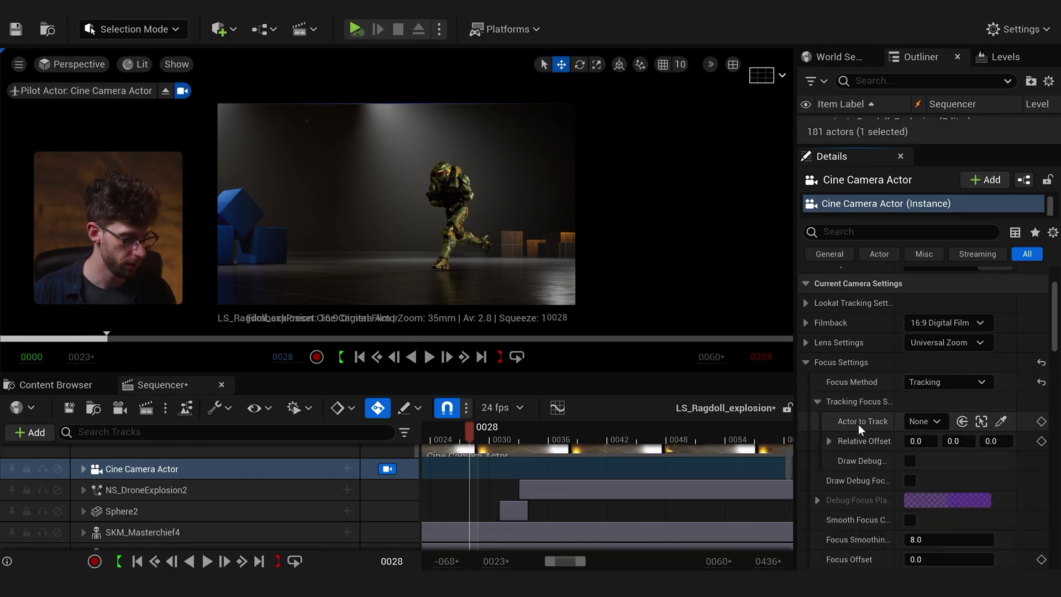
pyautogui.click(922, 421)
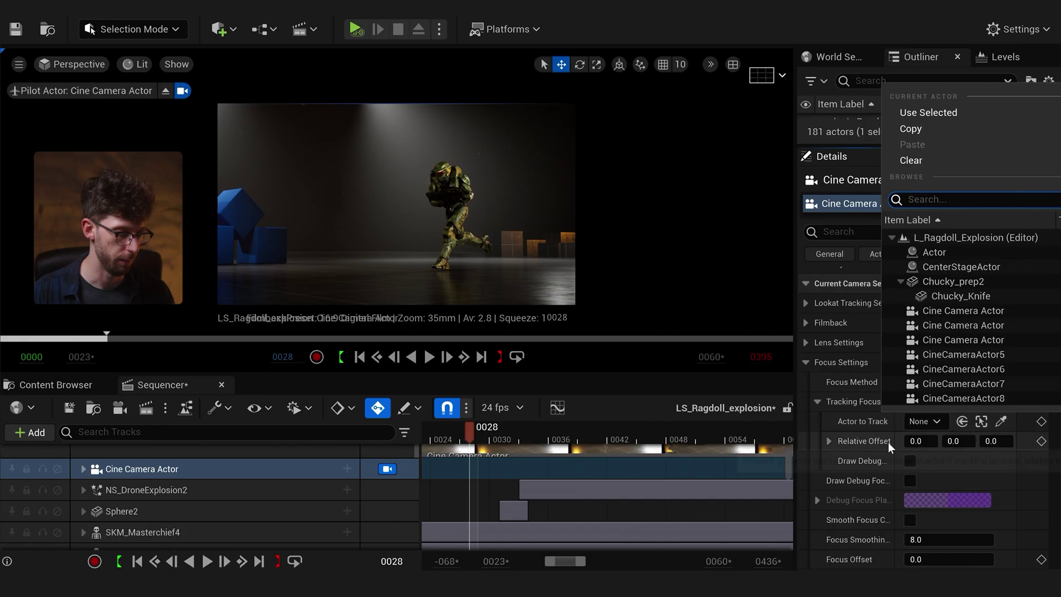
pyautogui.write('autof')
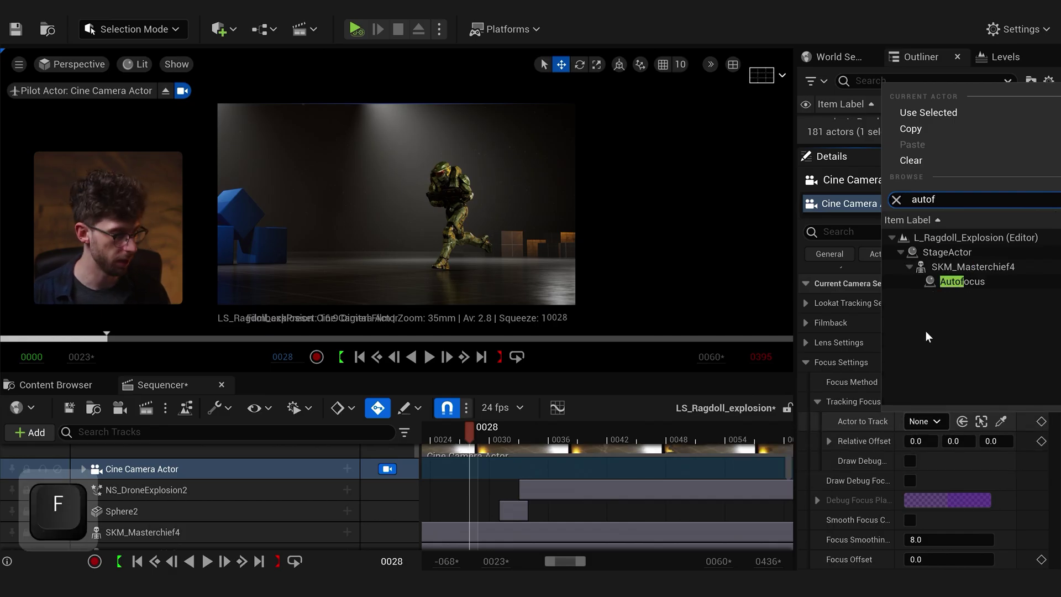
pyautogui.click(936, 280)
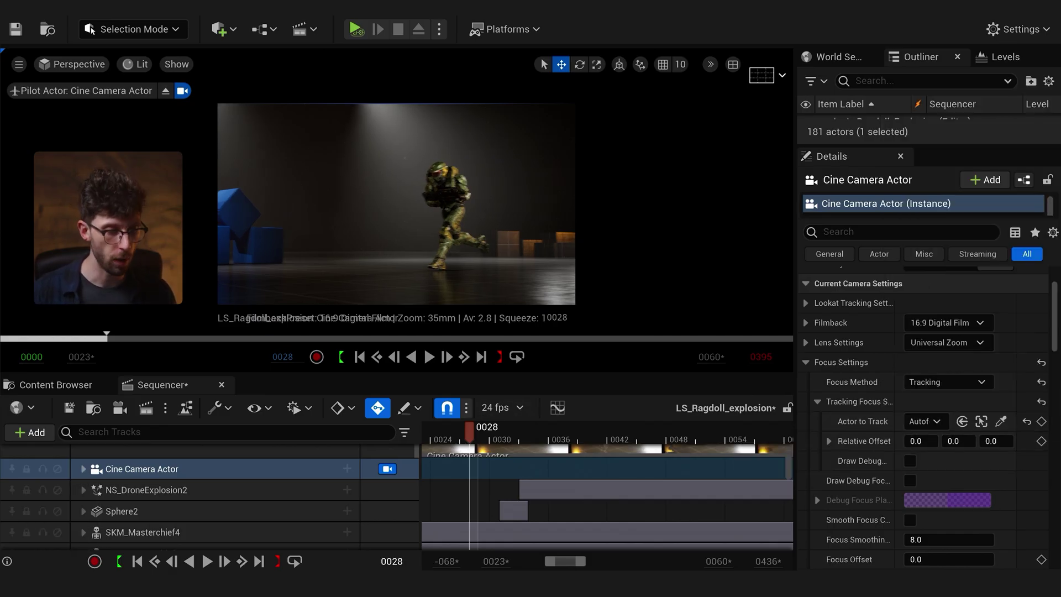
pyautogui.press('w')
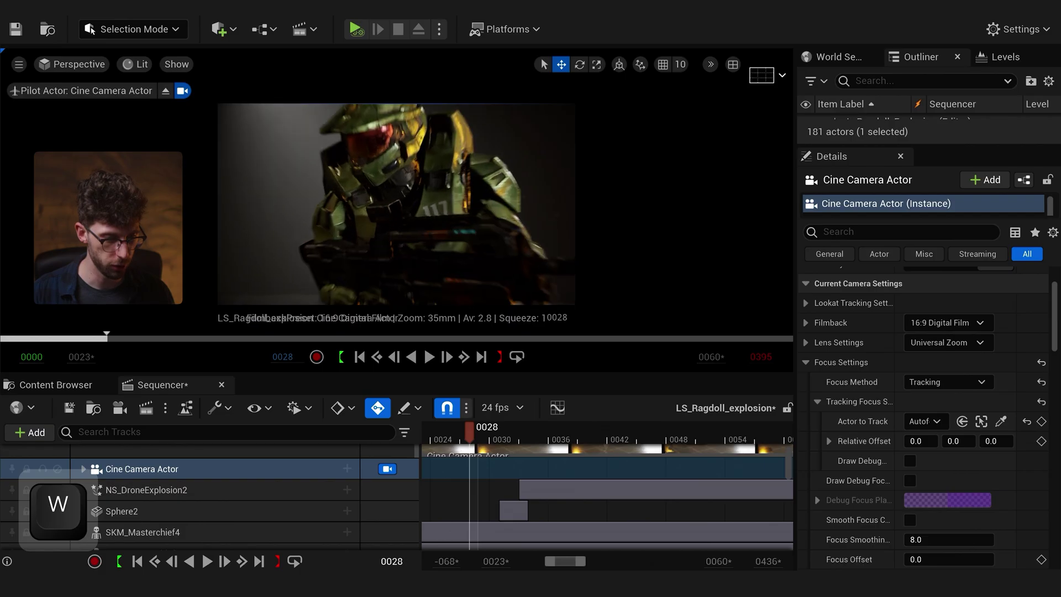
# Check the tracked focus with Draw Debug Focus Plane while pulling the camera back to frame the whole Masterchief, and switch the plane off.
pyautogui.press('w')
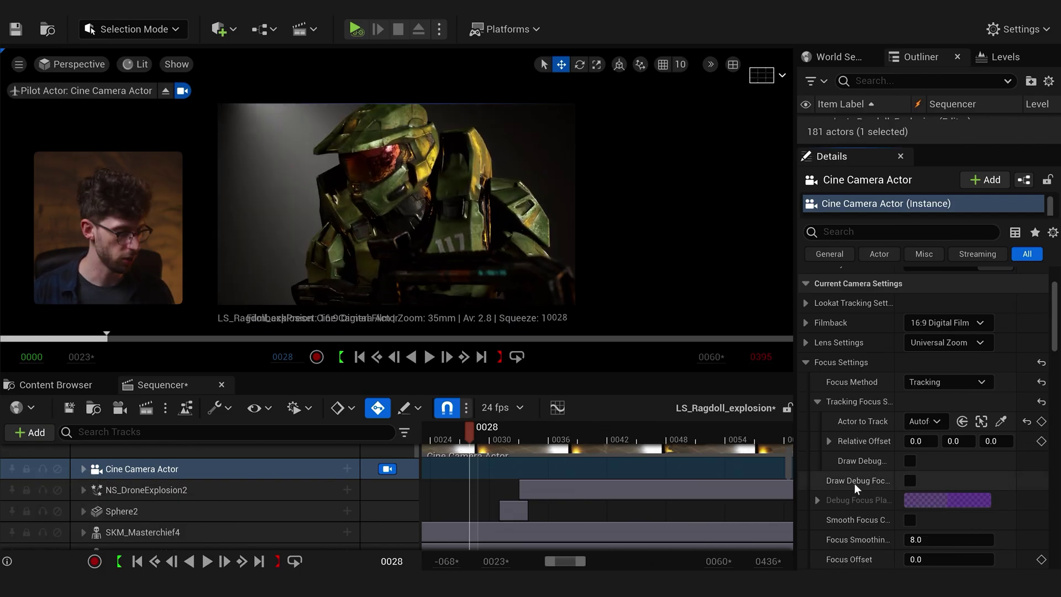
pyautogui.click(909, 480)
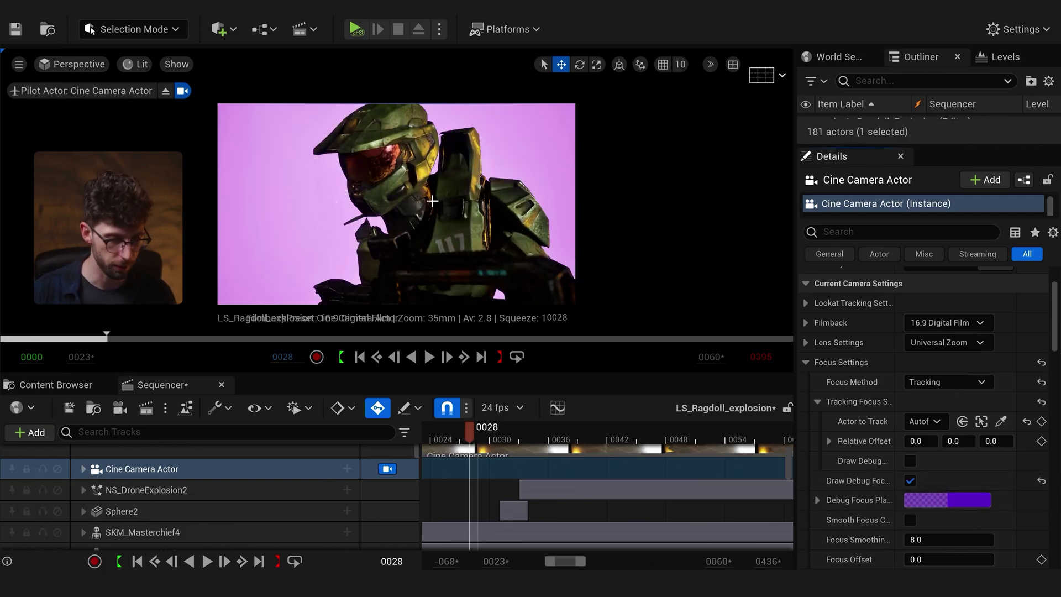
pyautogui.press('s')
pyautogui.press('d')
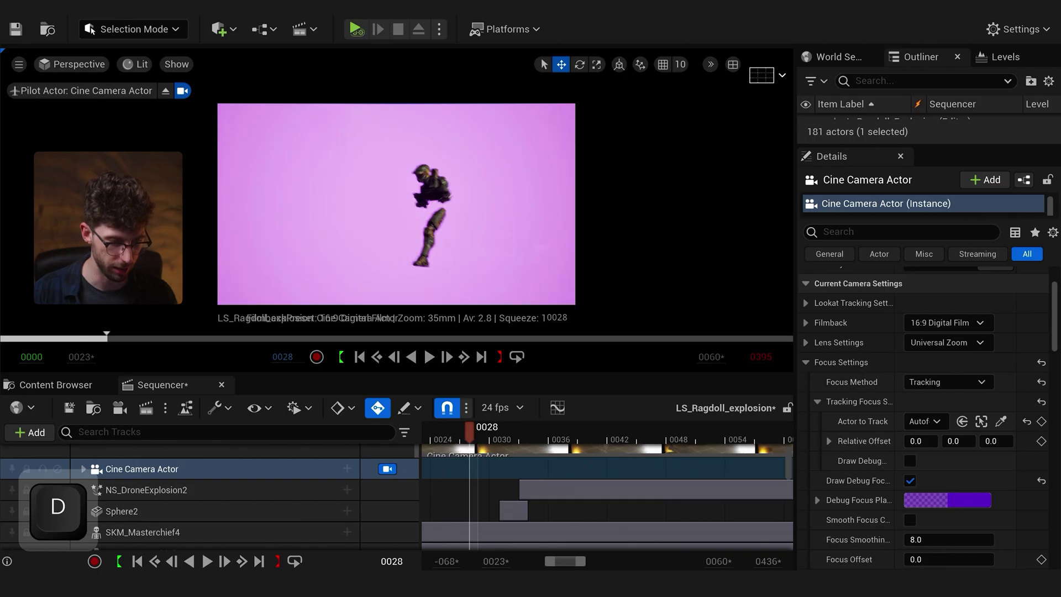
pyautogui.press('e')
pyautogui.moveTo(396, 205); pyautogui.dragTo(336, 202, button='right')
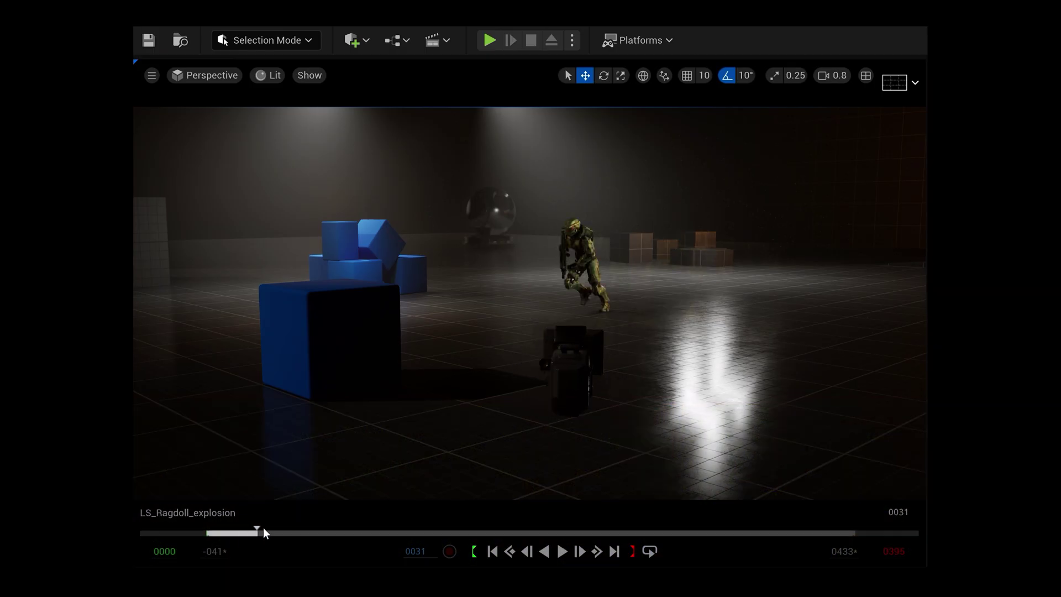
pyautogui.moveTo(264, 529)
pyautogui.mouseDown()
pyautogui.moveTo(288, 527)
pyautogui.moveTo(258, 534)
pyautogui.mouseUp()
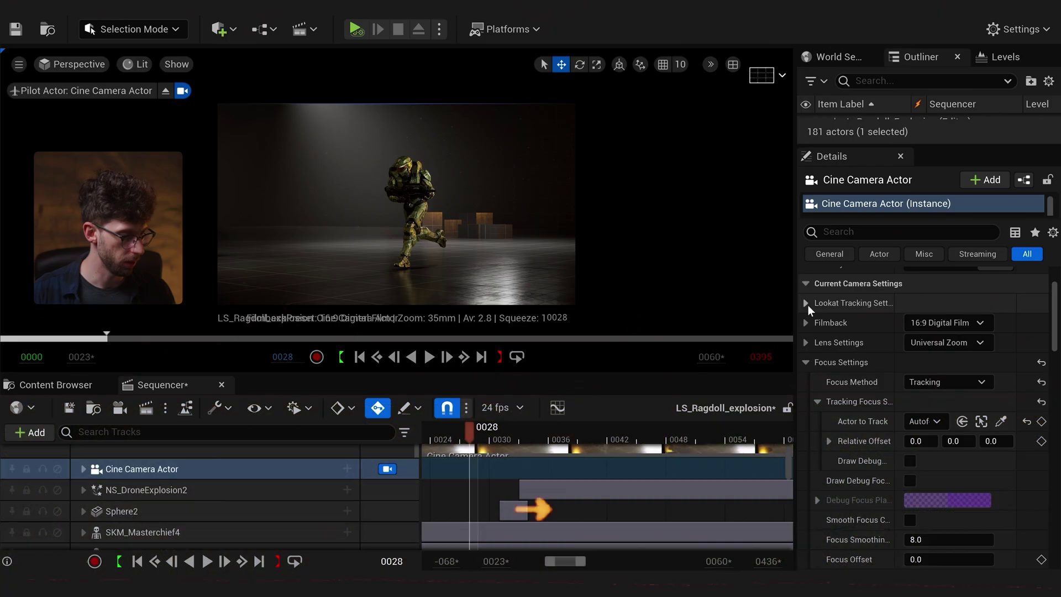
# Enable Look at Tracking on the Cine Camera Actor with Autofocus as its Actor to Track, and scrub the sequence to check the aim.
pyautogui.click(805, 303)
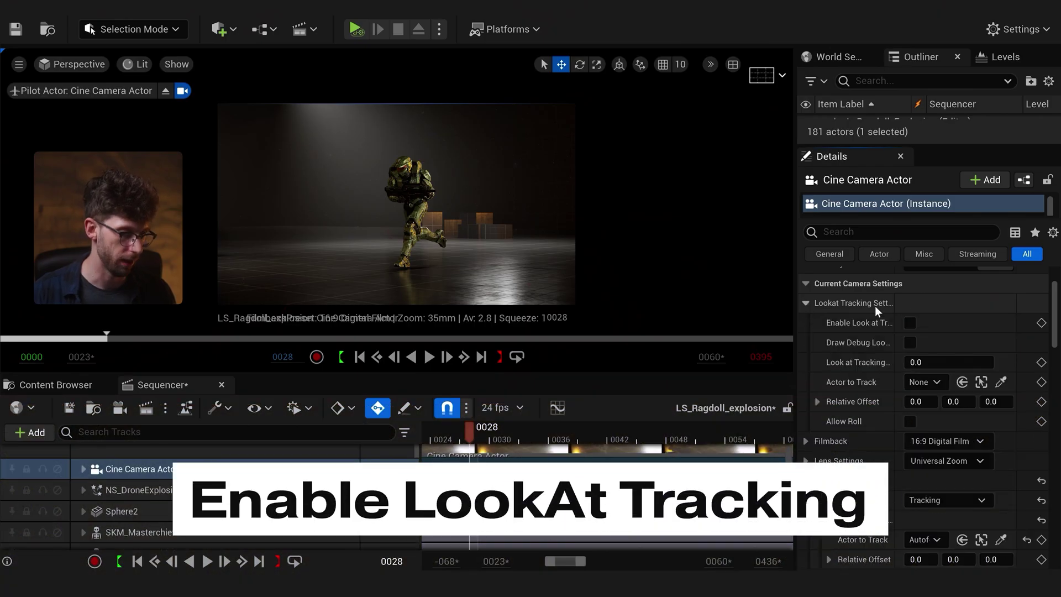
pyautogui.moveTo(887, 303); pyautogui.dragTo(901, 303)
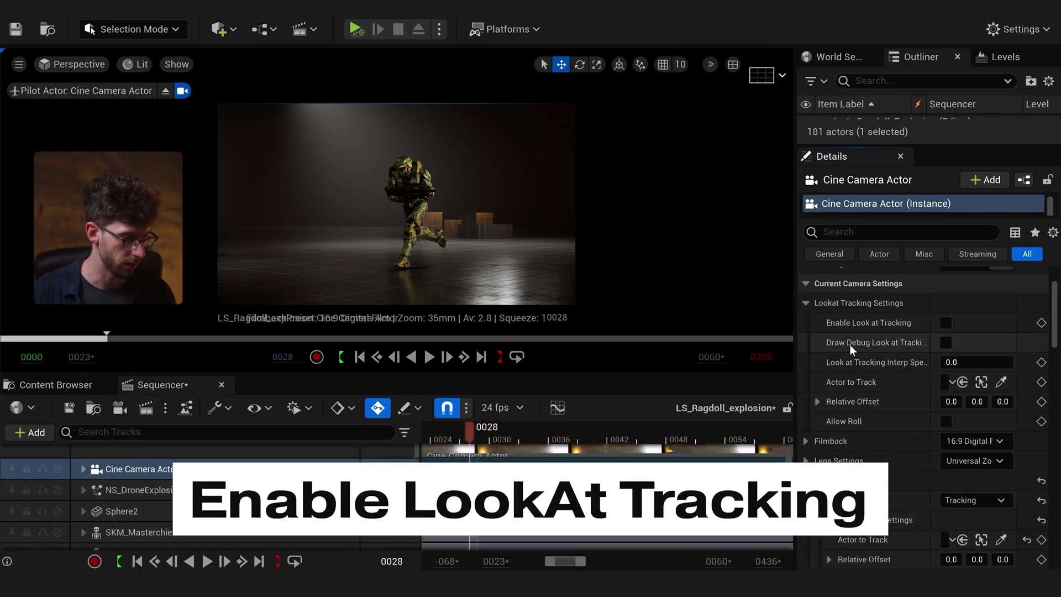
pyautogui.click(946, 321)
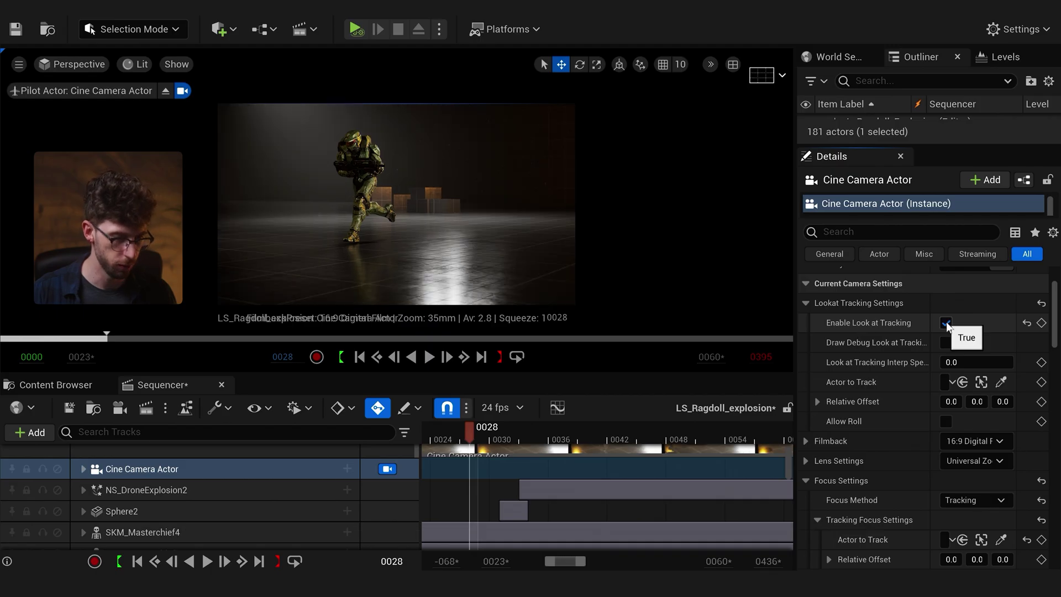
pyautogui.click(946, 383)
pyautogui.write('autof')
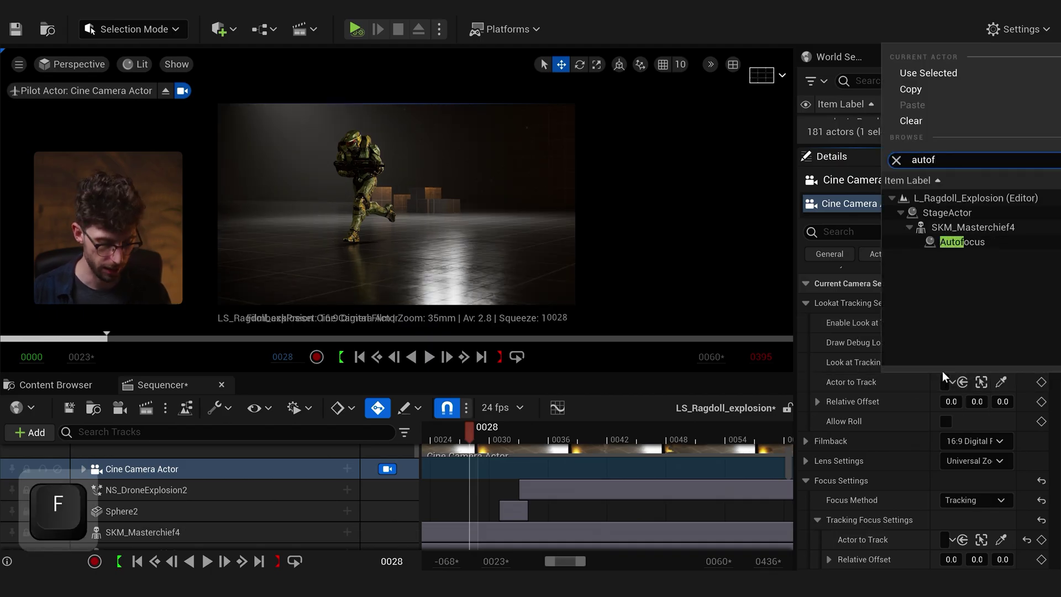
pyautogui.click(955, 248)
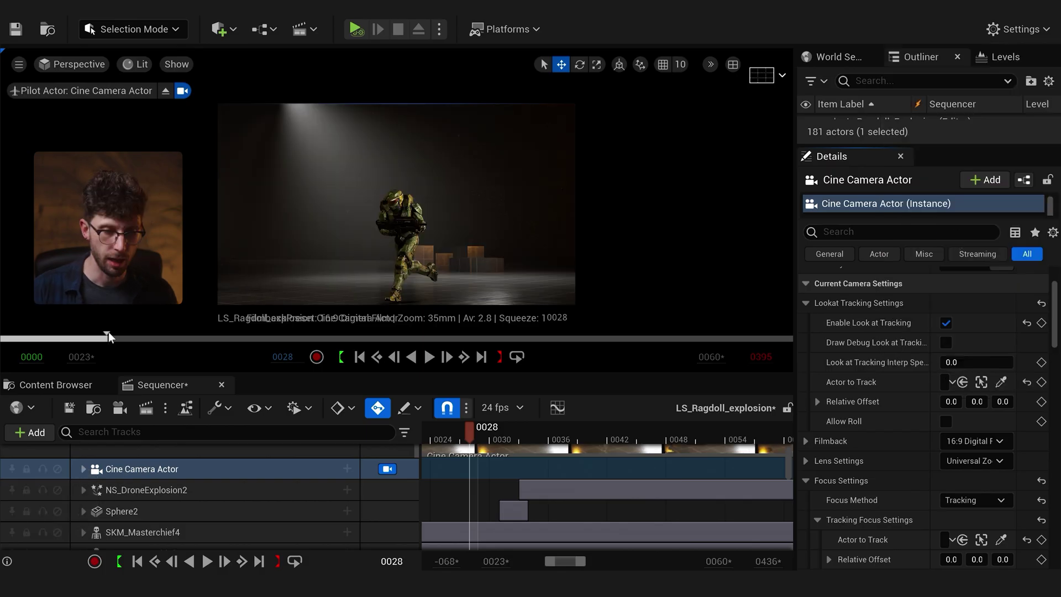
pyautogui.moveTo(109, 333); pyautogui.dragTo(188, 346)
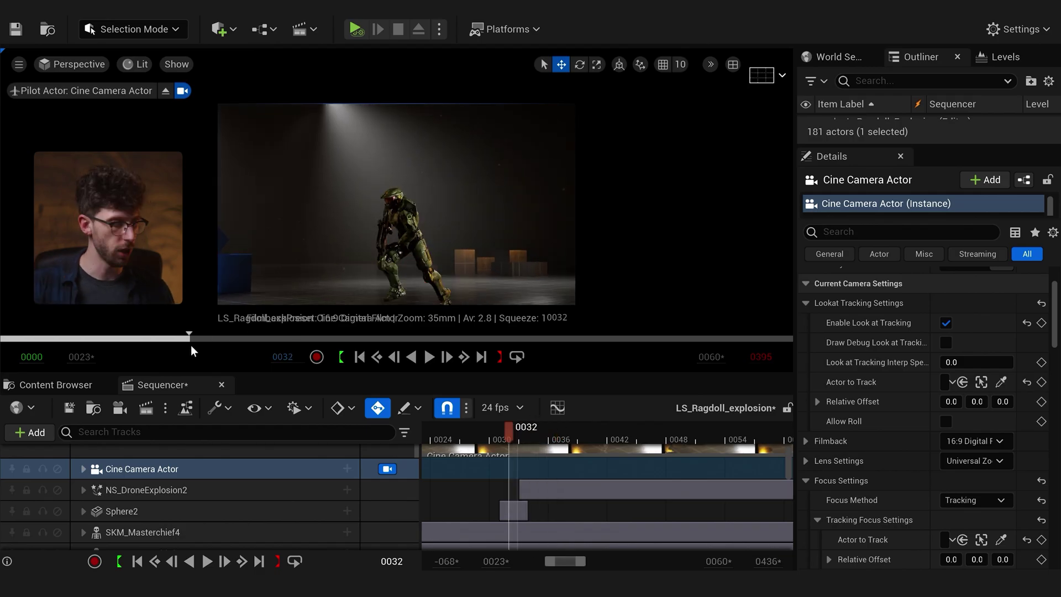
# Offset the framing by setting the CameraComponent's Y rotation to -4.0° in the Cine Camera Actor.
pyautogui.moveTo(870, 219); pyautogui.dragTo(871, 277)
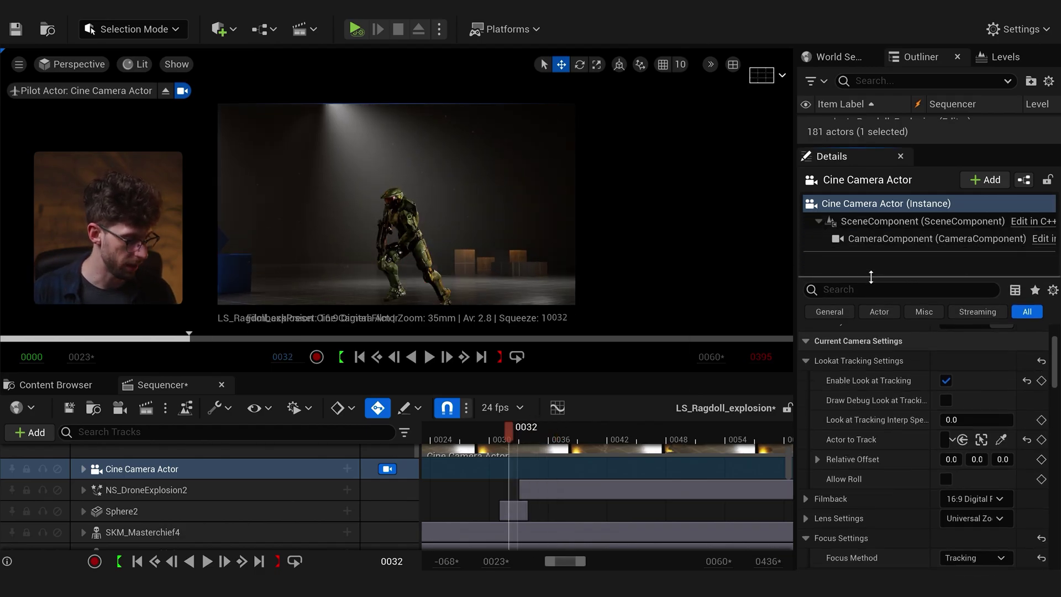
pyautogui.click(907, 239)
pyautogui.scroll(3, 862, 399)
pyautogui.moveTo(949, 373); pyautogui.dragTo(944, 373)
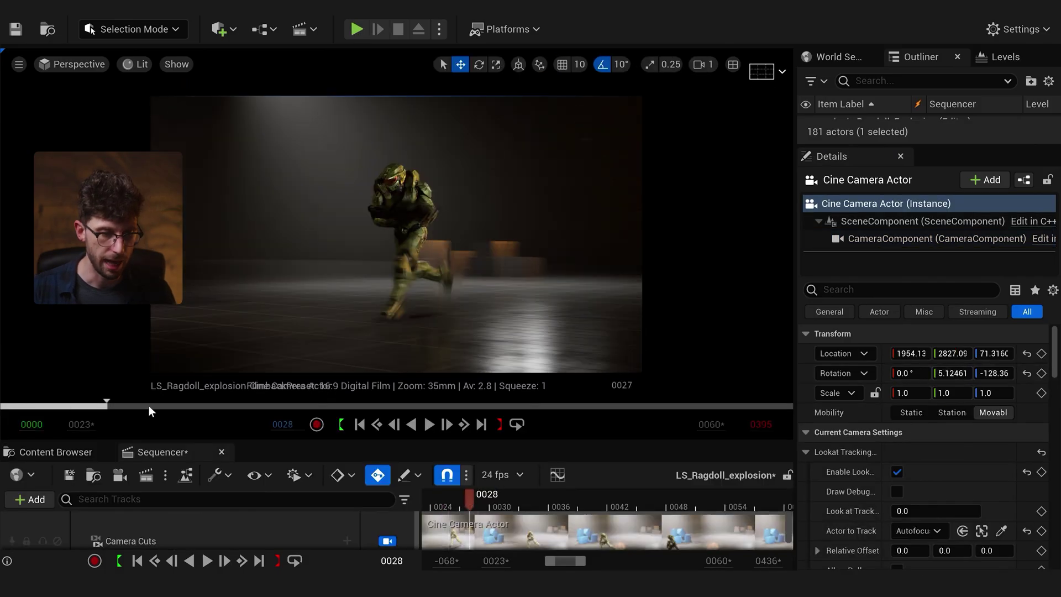
# Set the Cine Camera Actor's Look at Tracking Interp Speed to 16.0 to smooth the tracking, checking the motion on the timeline.
pyautogui.moveTo(148, 405); pyautogui.dragTo(565, 402)
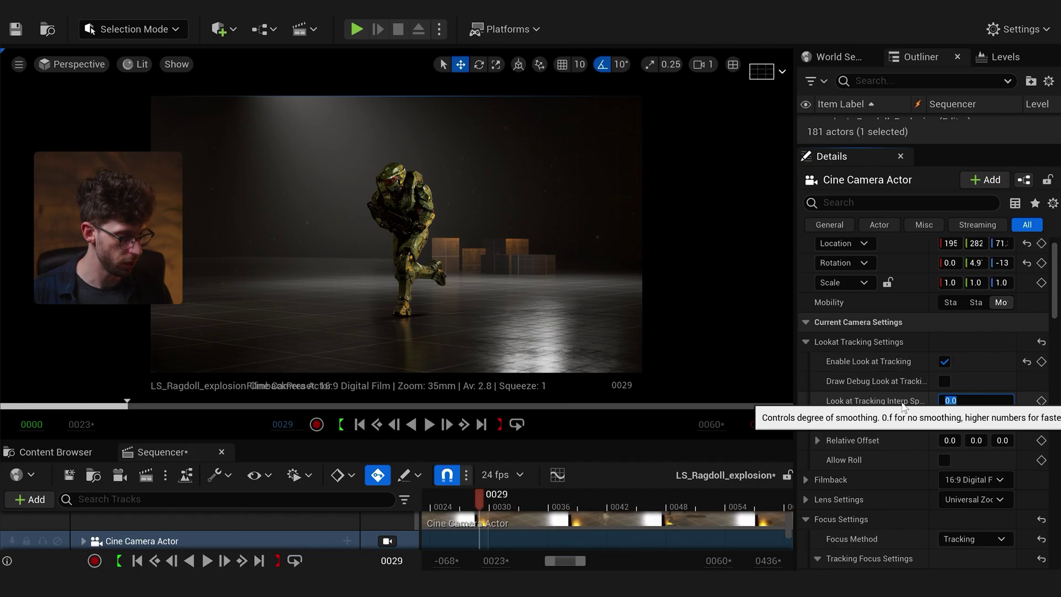
pyautogui.press('Return')
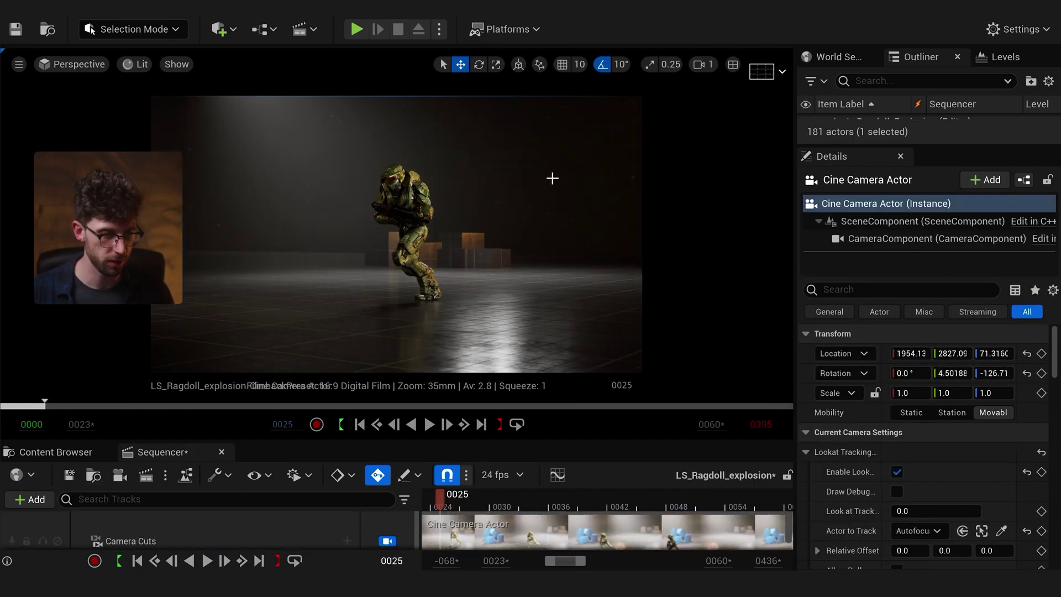
pyautogui.click(440, 29)
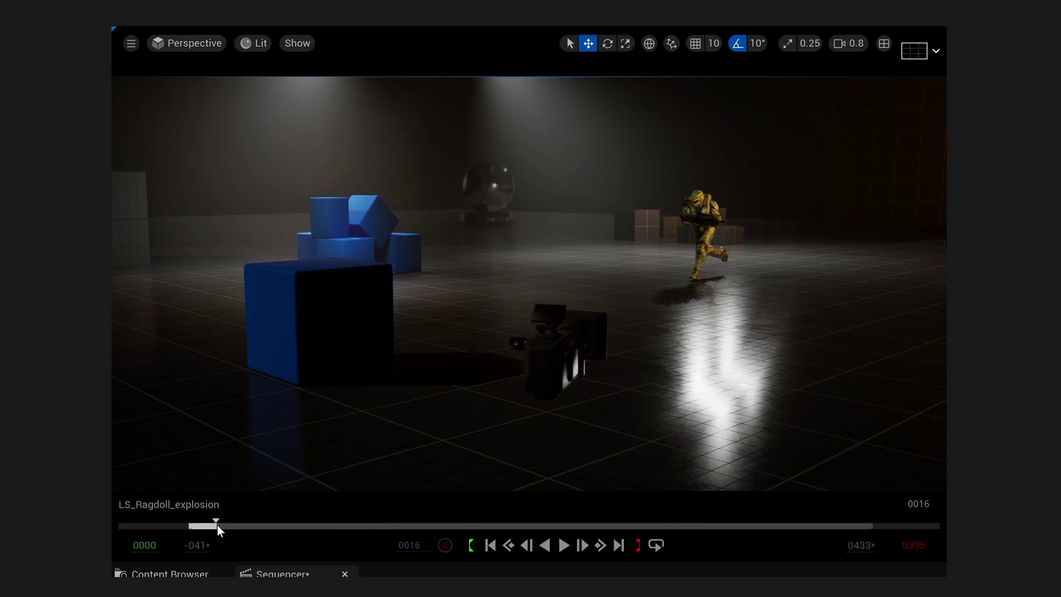
# Scrub the opening frames to preview the camera's move, and undo the last camera change.
pyautogui.moveTo(216, 525)
pyautogui.mouseDown()
pyautogui.moveTo(272, 527)
pyautogui.moveTo(214, 529)
pyautogui.mouseUp()
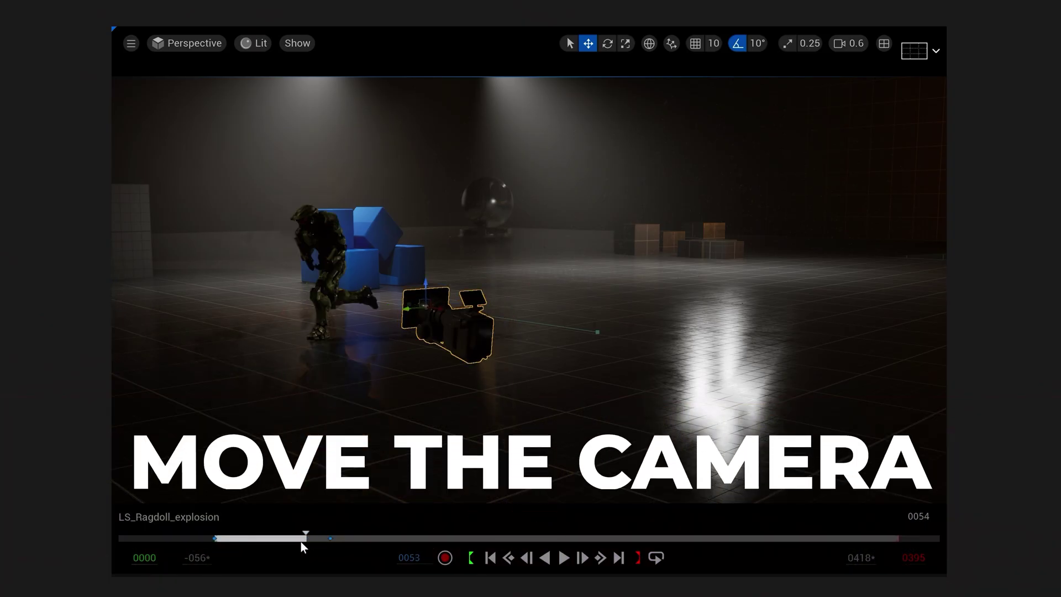
pyautogui.moveTo(302, 543); pyautogui.dragTo(261, 546)
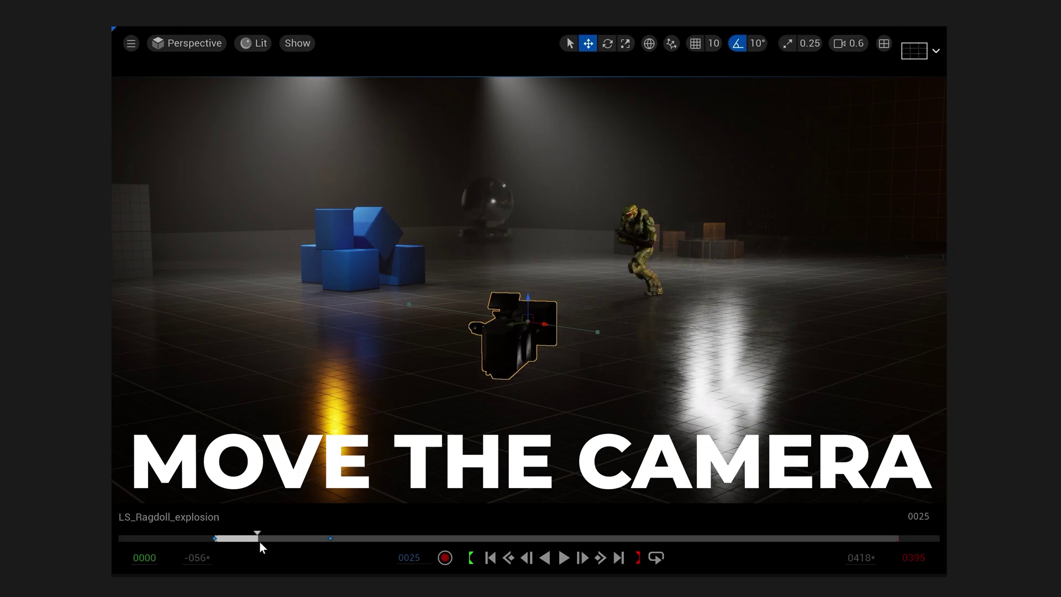
pyautogui.hotkey('ctrl', 'z')
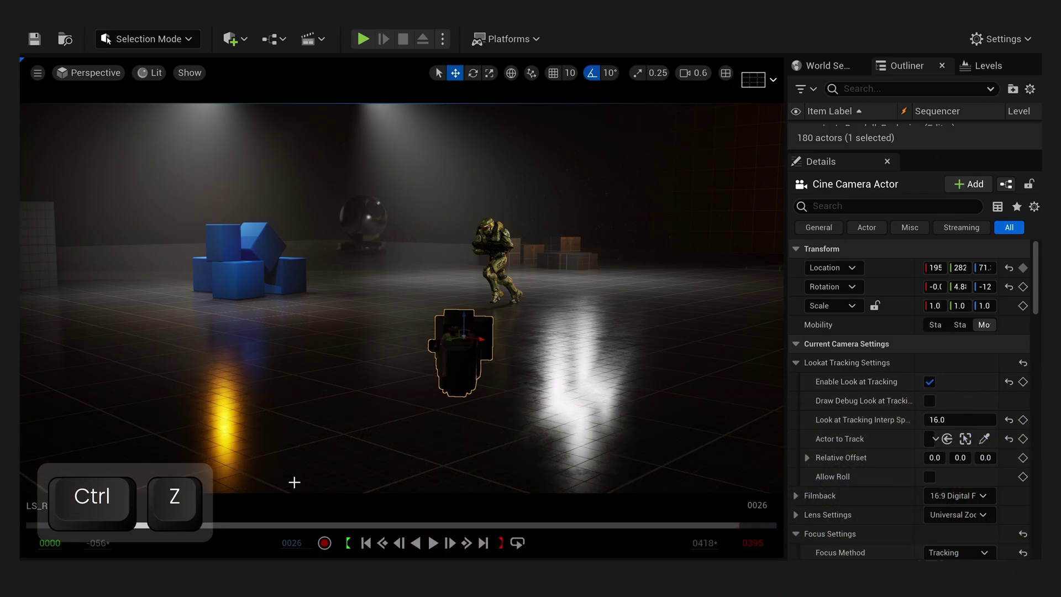
# Animate the camera's location from frame 0 by sliding it toward the blue boxes at frame 67, and scrub back to review the move.
pyautogui.click(367, 545)
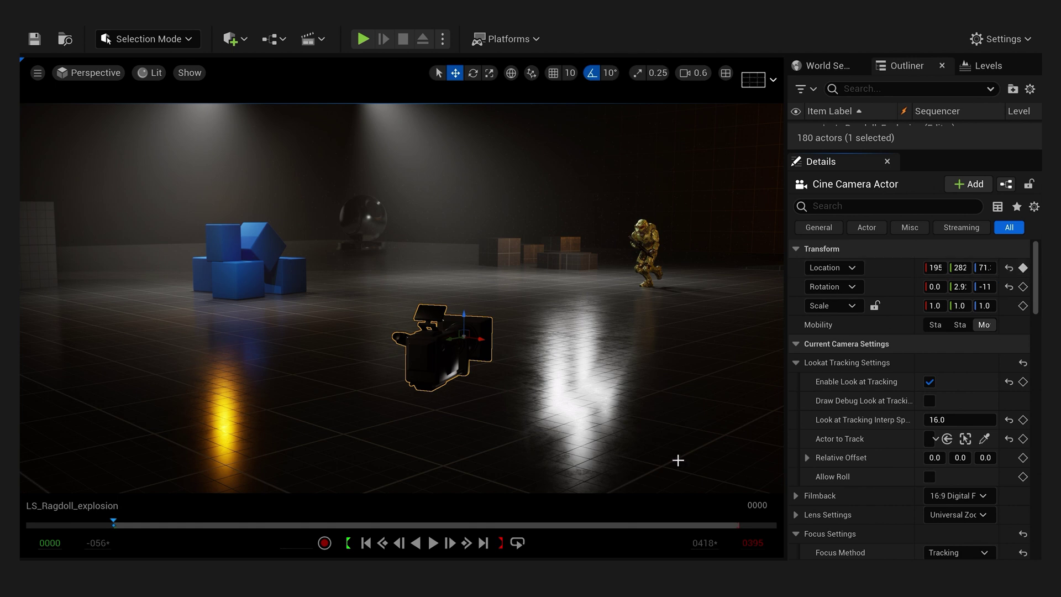
pyautogui.moveTo(145, 532); pyautogui.dragTo(219, 524)
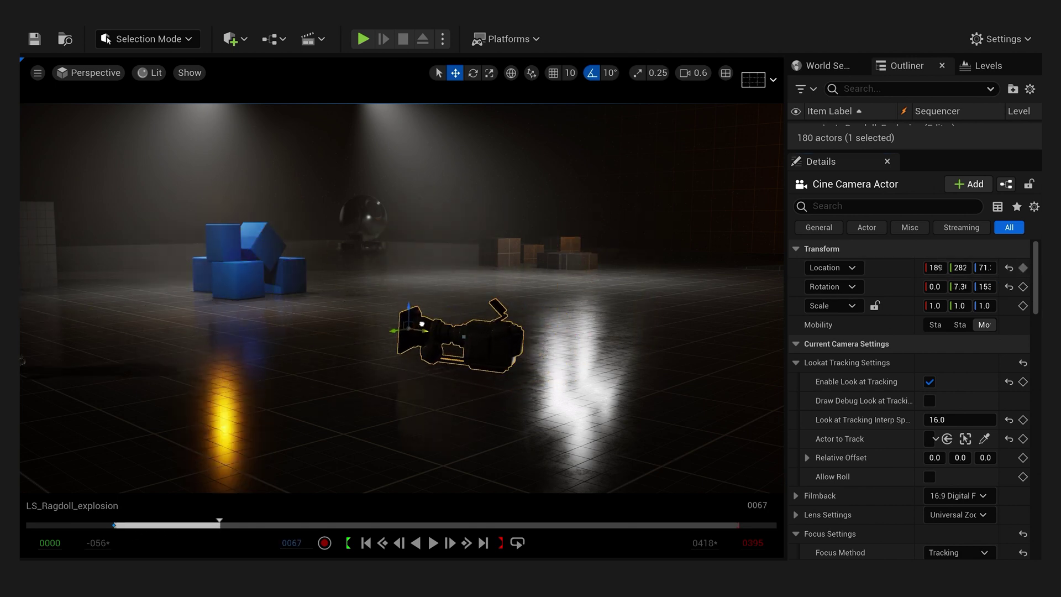
pyautogui.moveTo(422, 324); pyautogui.dragTo(319, 306)
pyautogui.moveTo(220, 524); pyautogui.dragTo(155, 525)
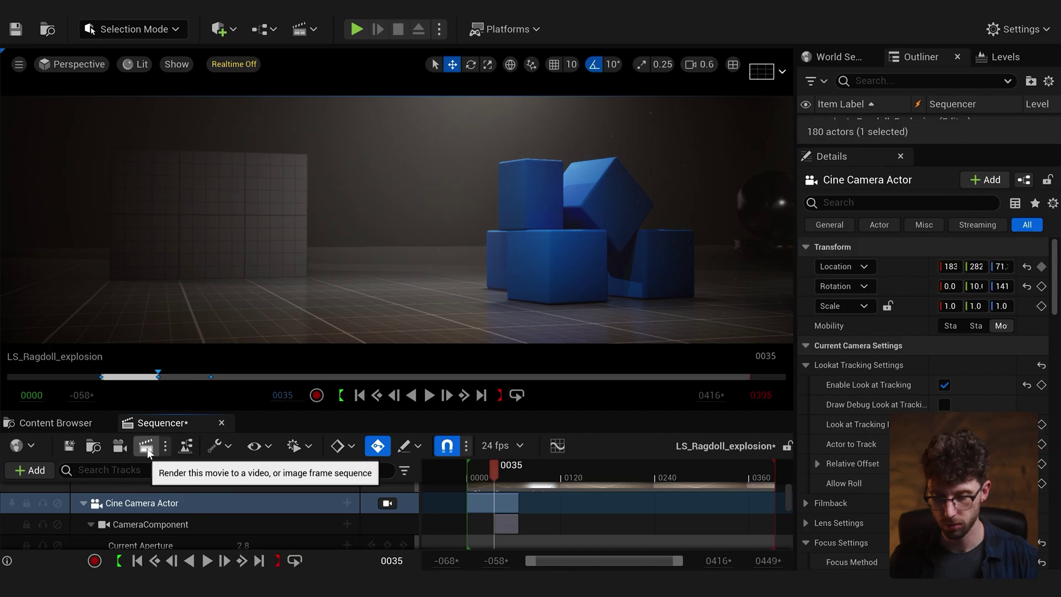
# Expand the LS_Ragdoll job that uses the 03_Playblast_Quicktime settings in the Movie Render Queue.
pyautogui.click(146, 447)
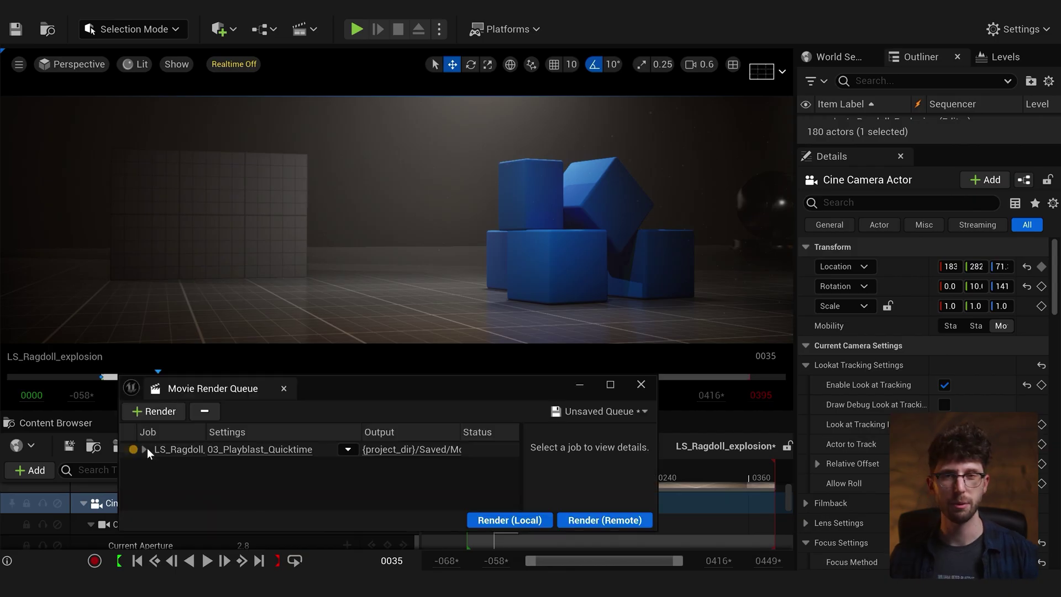